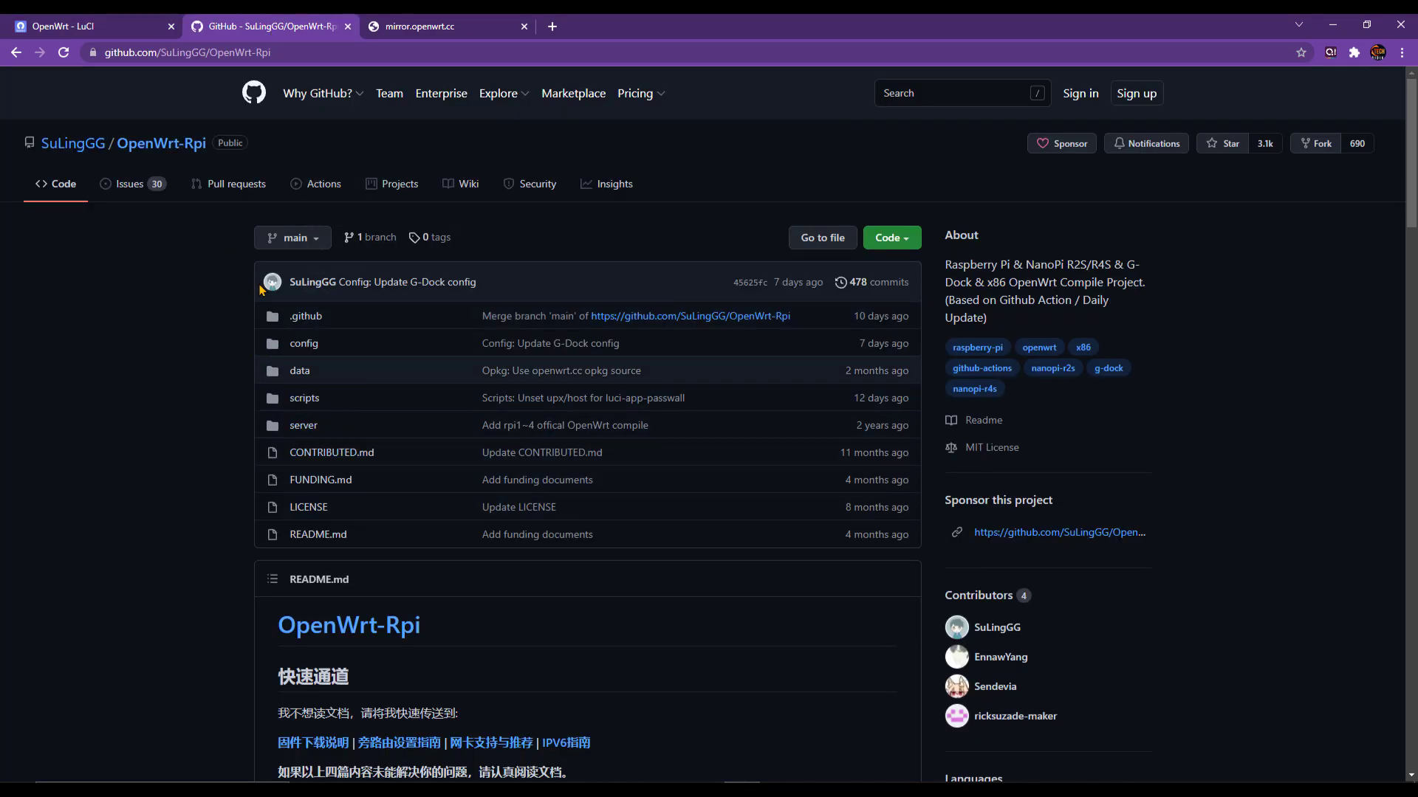
- Look through the OpenWrt-Rpi README on GitHub, covering the related documents, firmware preview images and acknowledgements
scroll(447, 537, "down", 20)
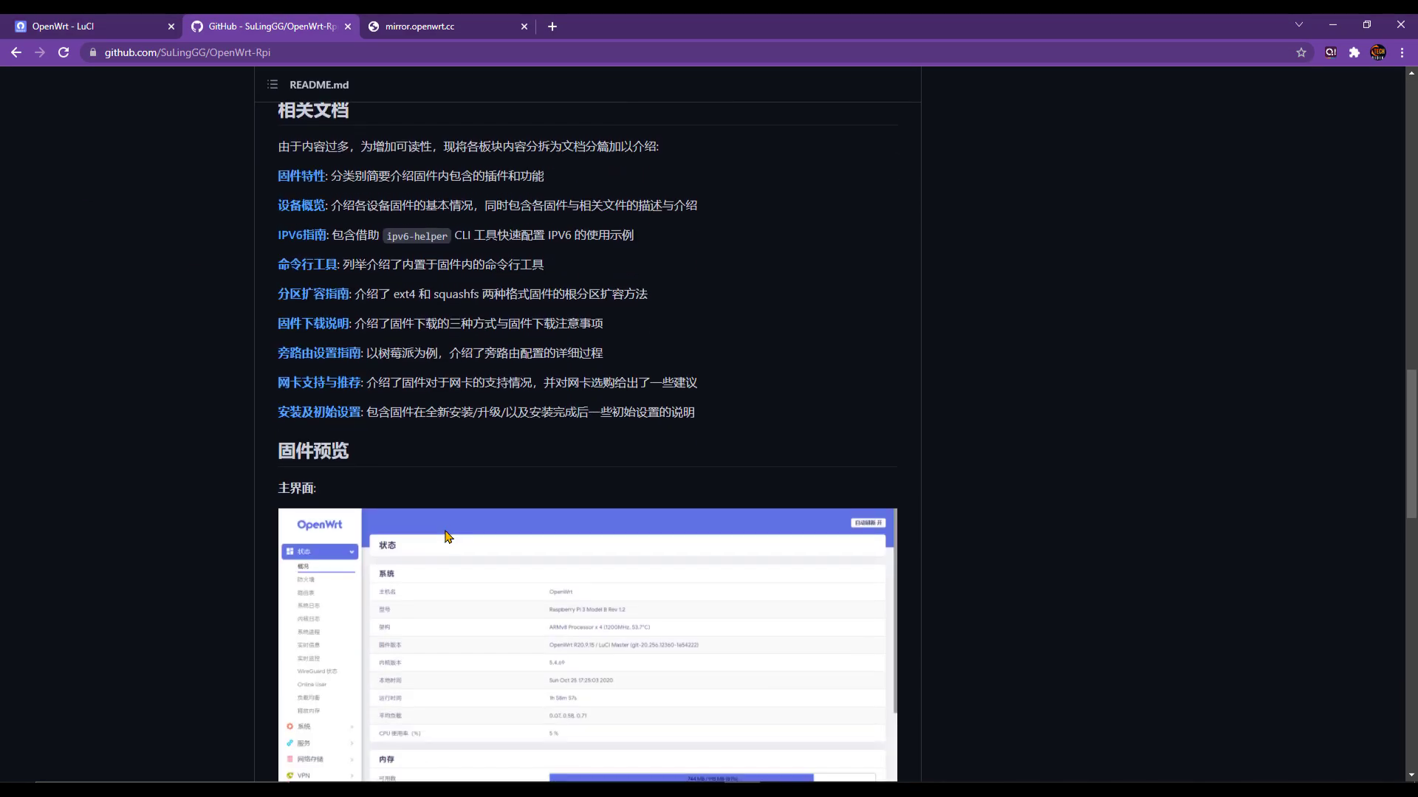
scroll(447, 537, "down", 15)
scroll(545, 579, "up", 9)
scroll(523, 562, "down", 6)
scroll(619, 401, "down", 3)
scroll(662, 485, "up", 5)
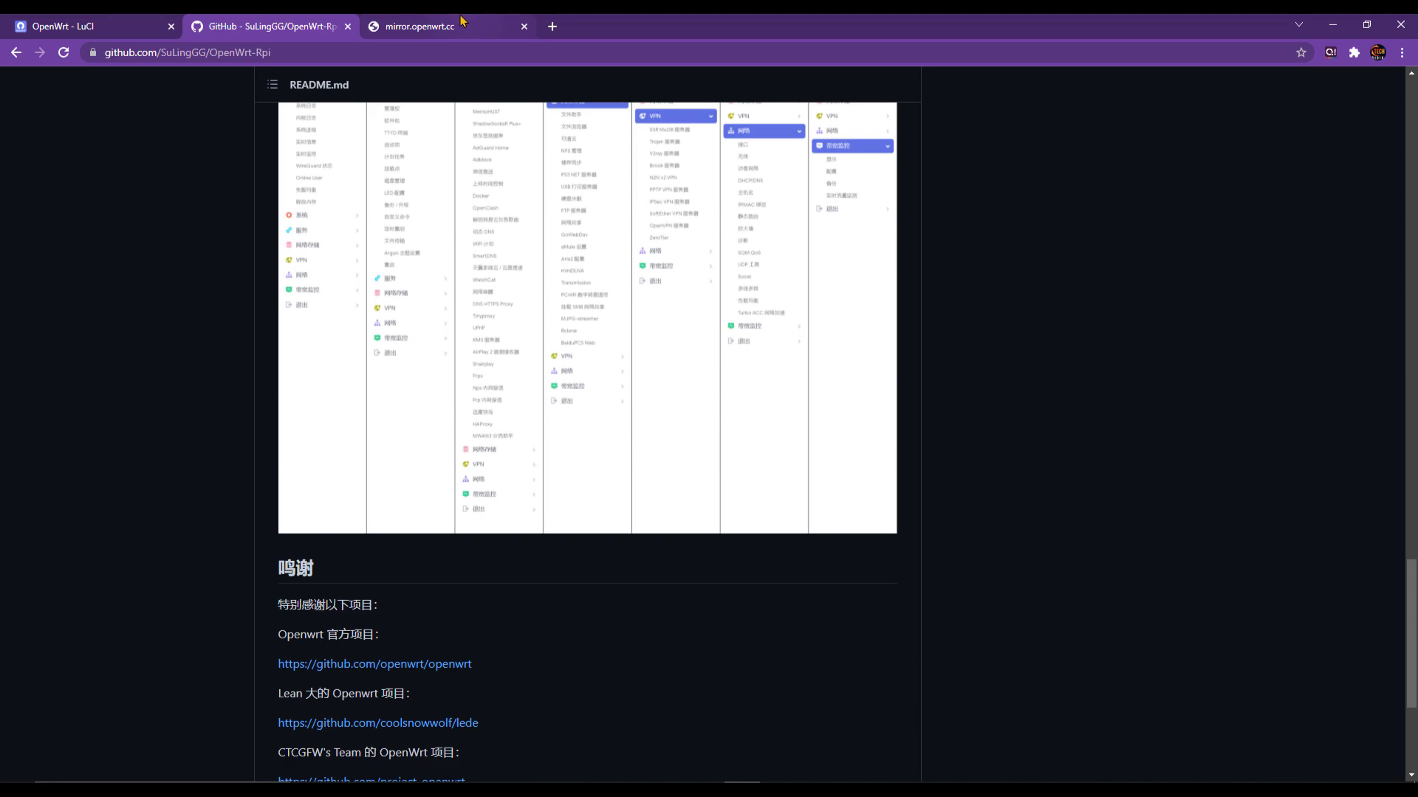
scroll(491, 317, "up", 5)
- Review the rockchip/armv8 firmware files on mirror.openwrt.cc and go up to the targets folder
left_click(484, 22)
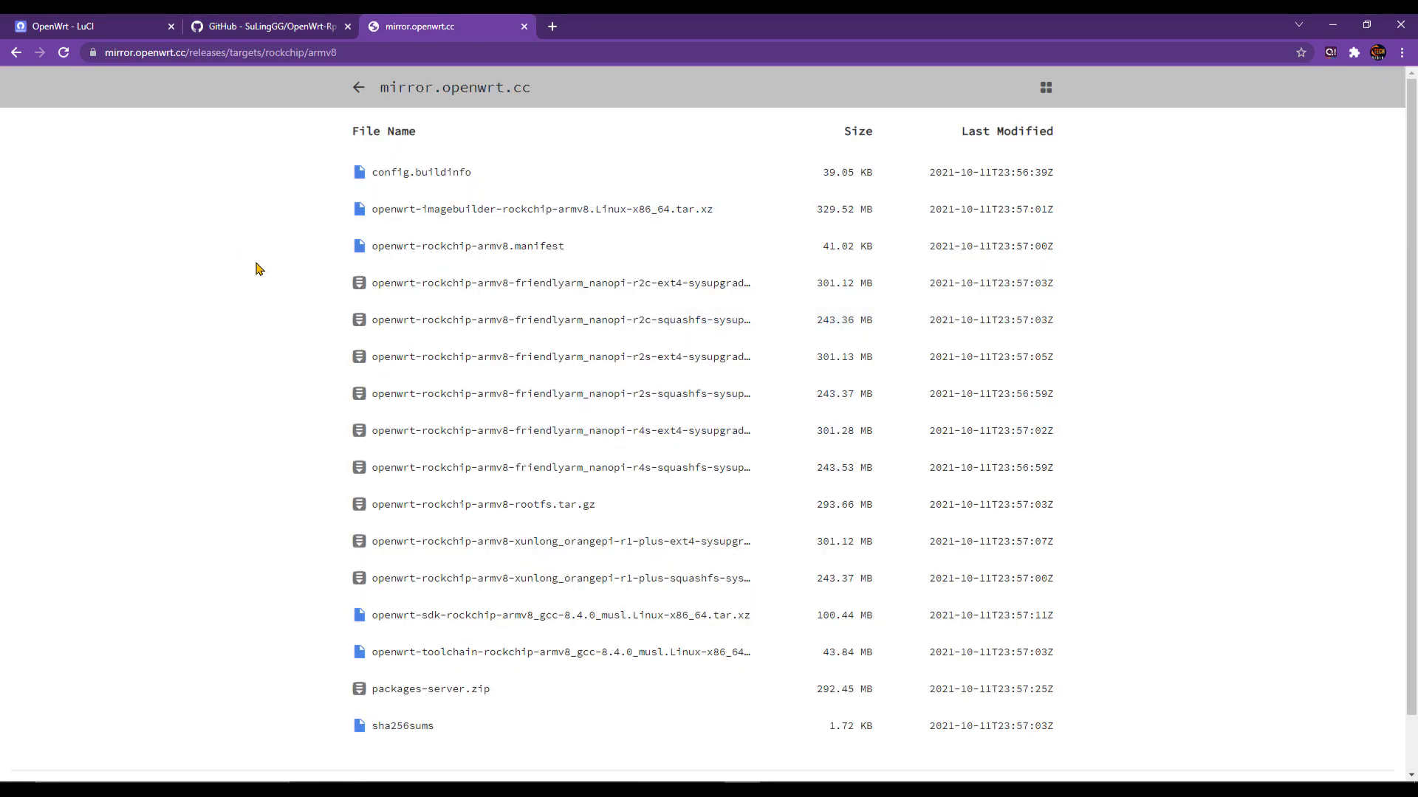
scroll(542, 502, "down", 1)
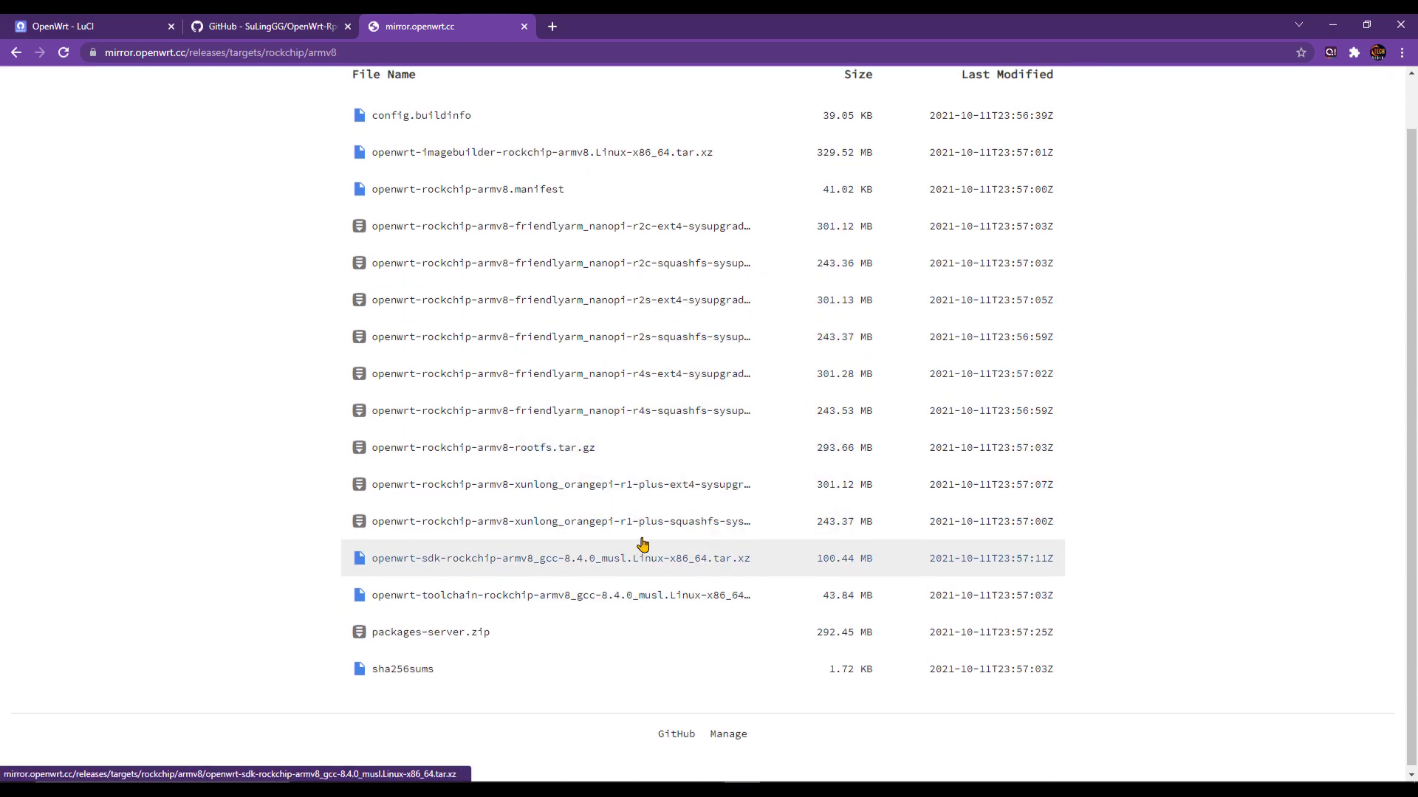
scroll(641, 546, "up", 1)
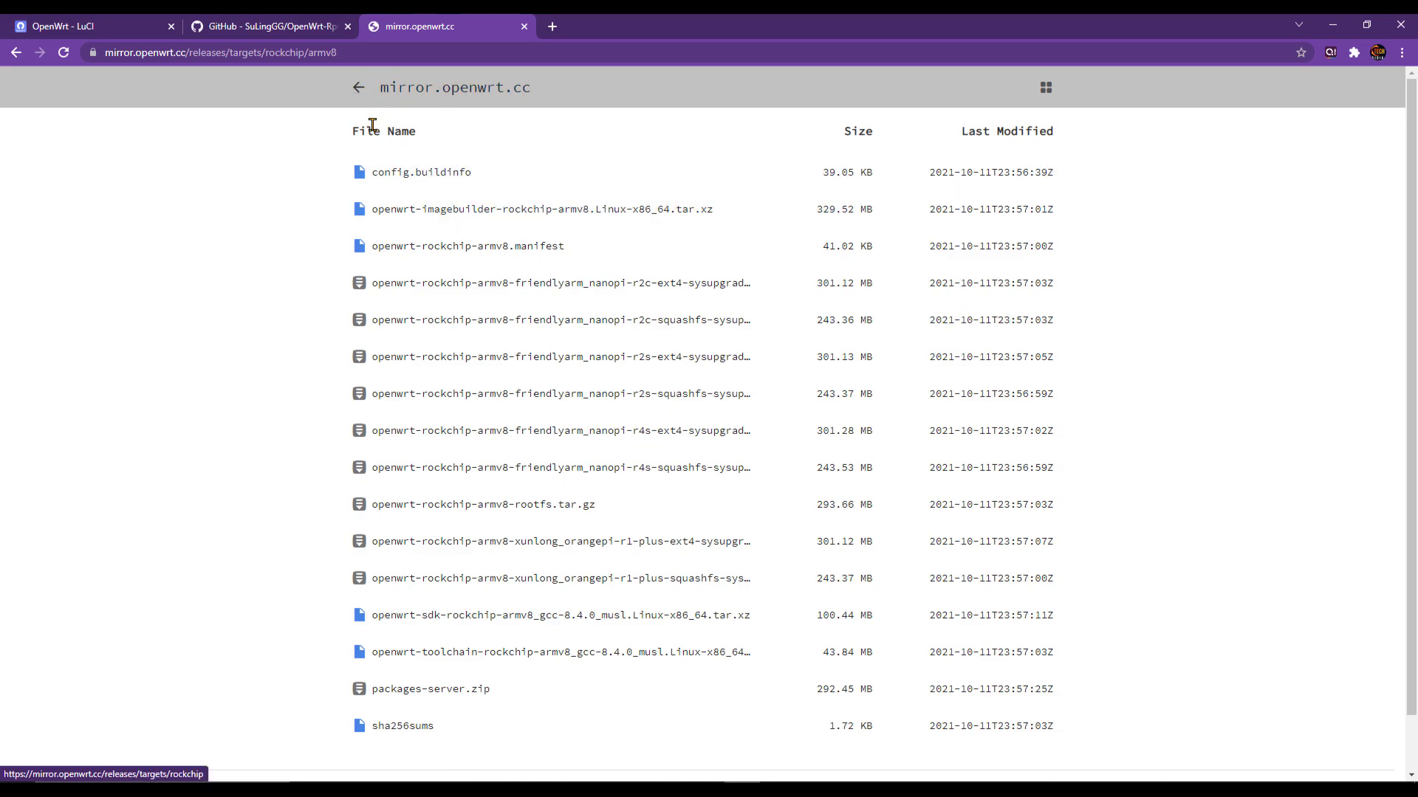
left_click(357, 90)
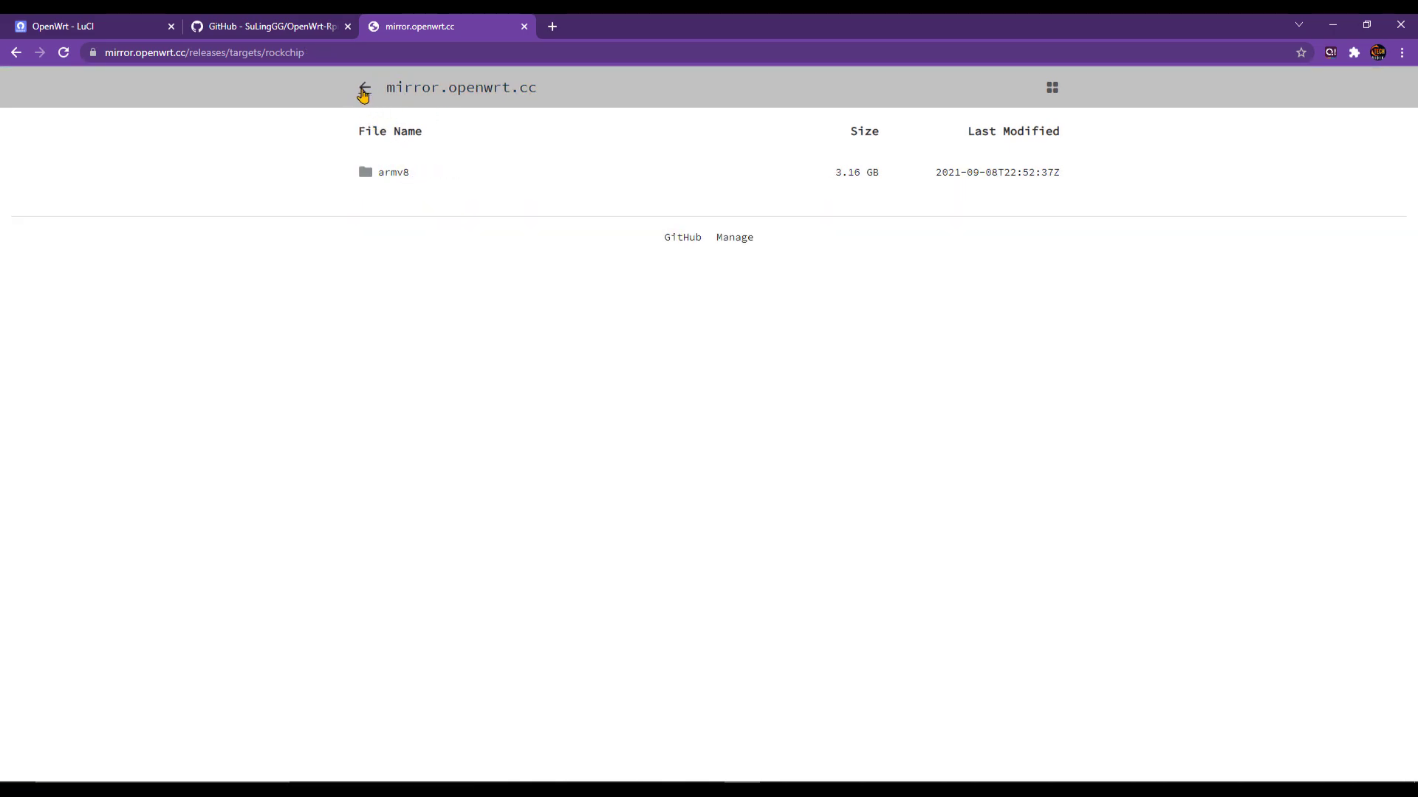
left_click(362, 90)
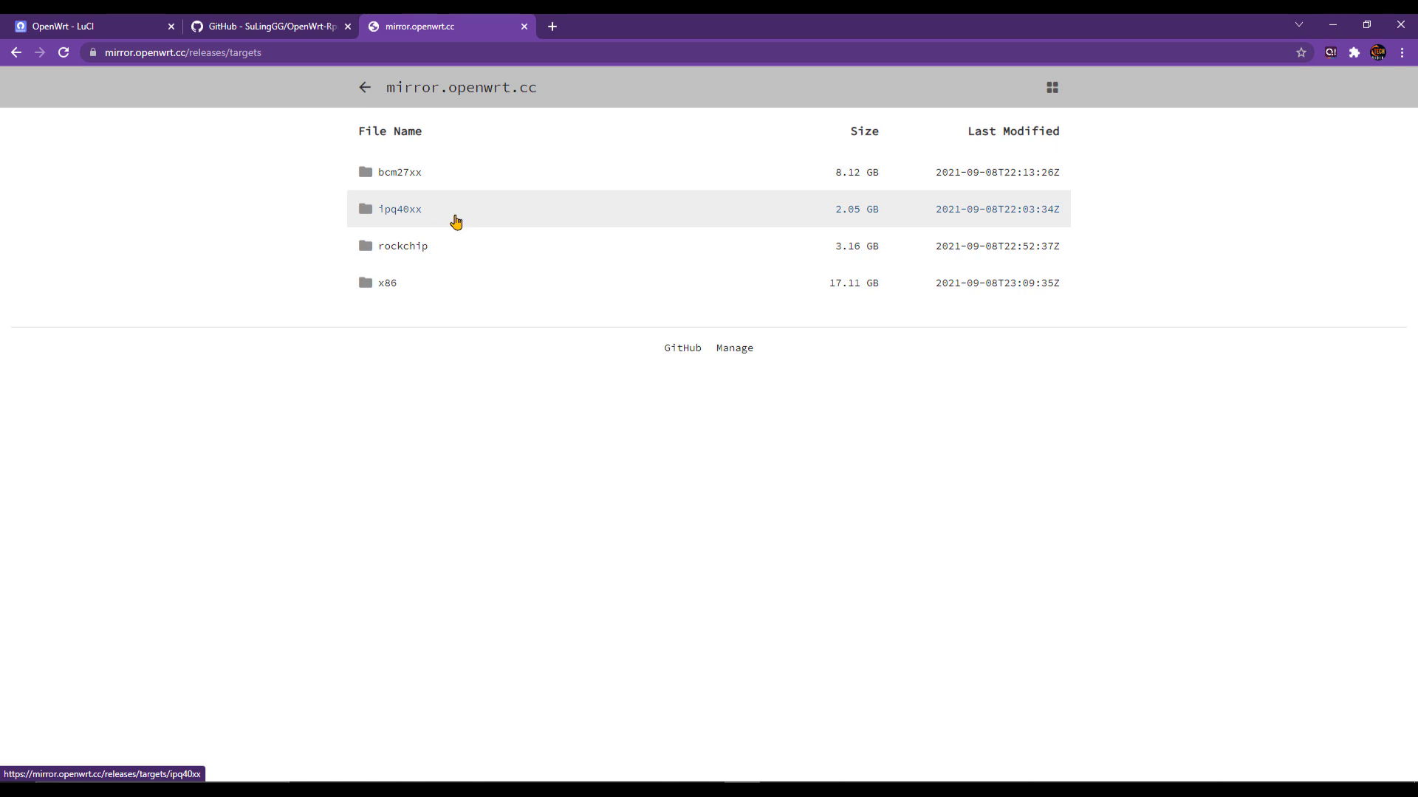
- Switch to the router's OpenWrt LuCI page and log in to reach the status overview
left_click(62, 22)
left_click(255, 324)
left_click(247, 361)
left_click(295, 408)
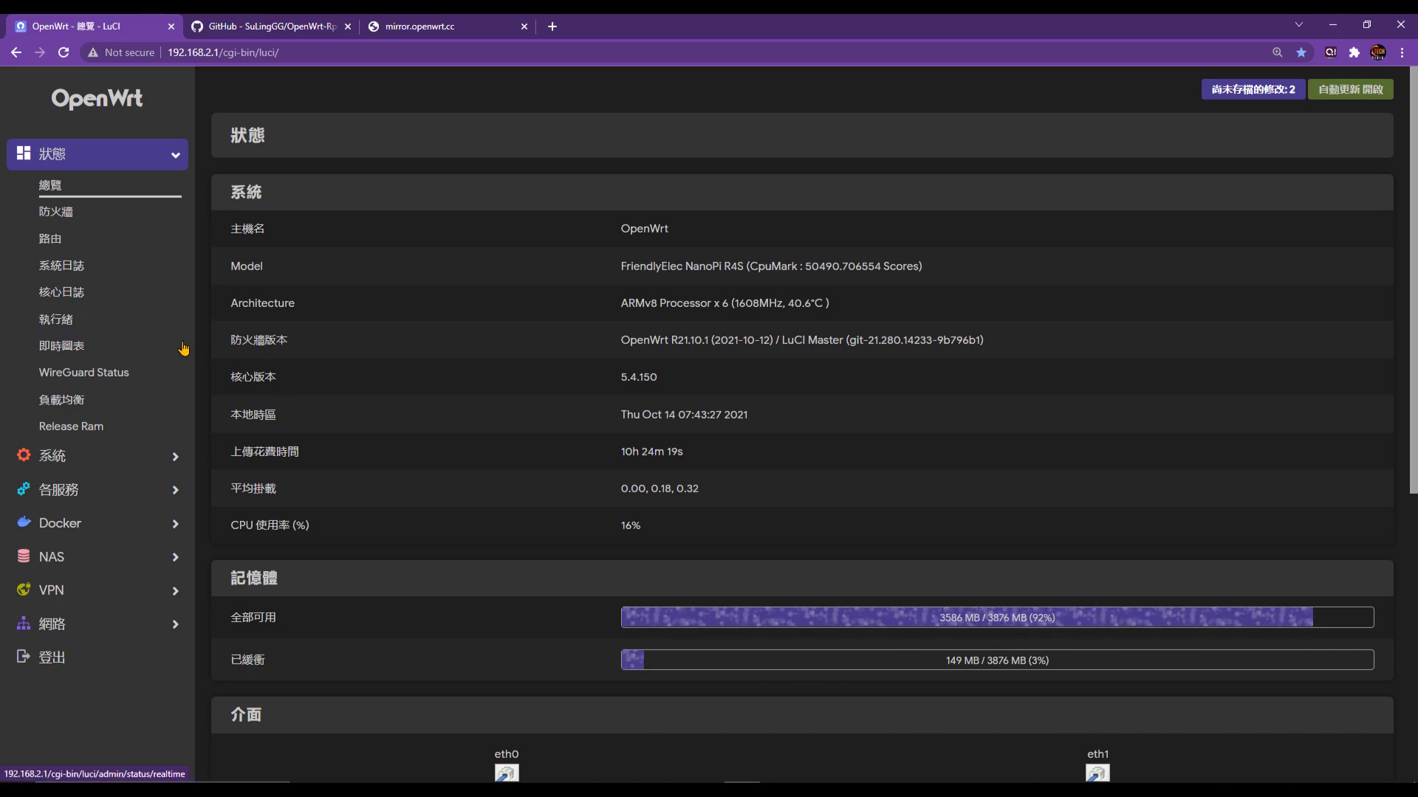
- Set the router's time zone to Asia/Kuala Lumpur in the system properties, then save and apply it
left_click(148, 455)
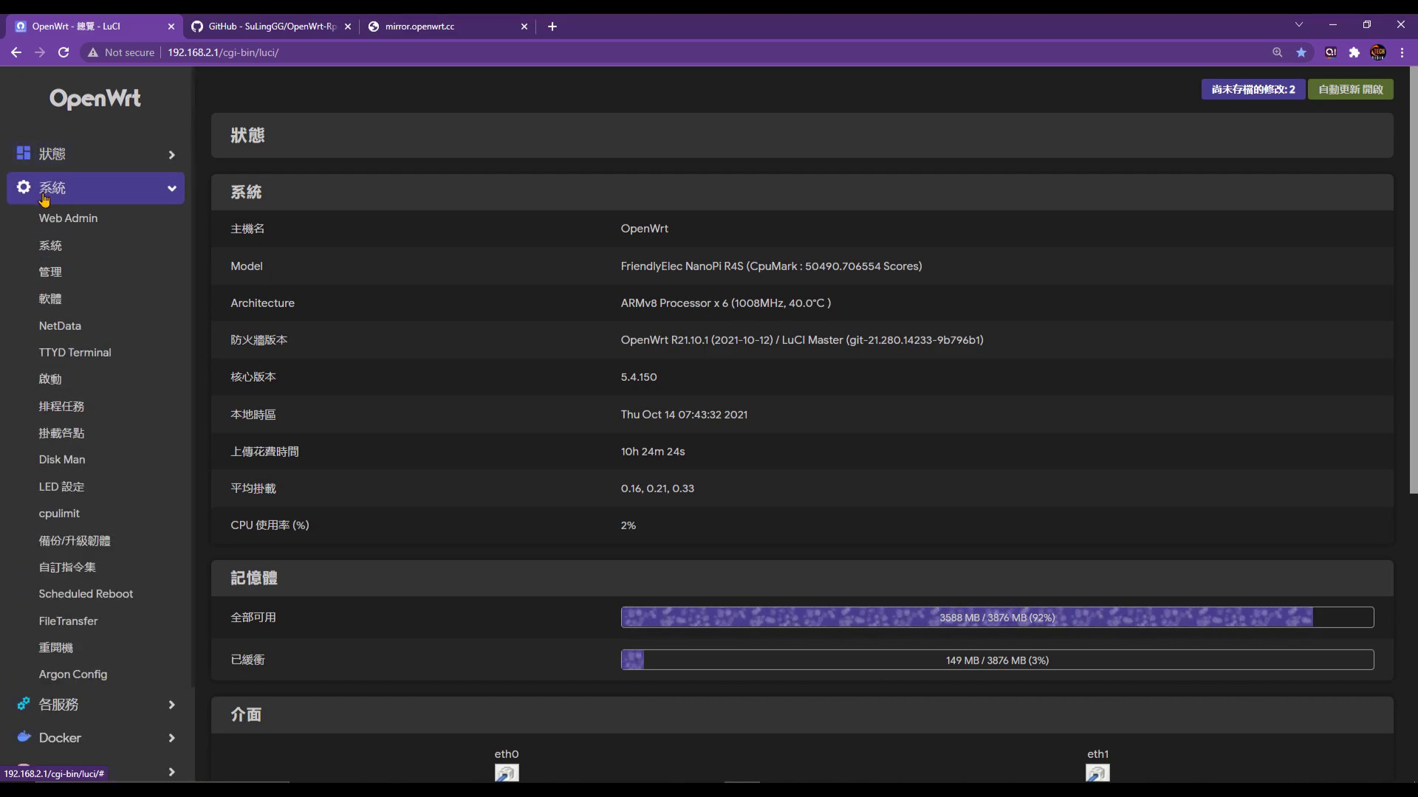
left_click(57, 250)
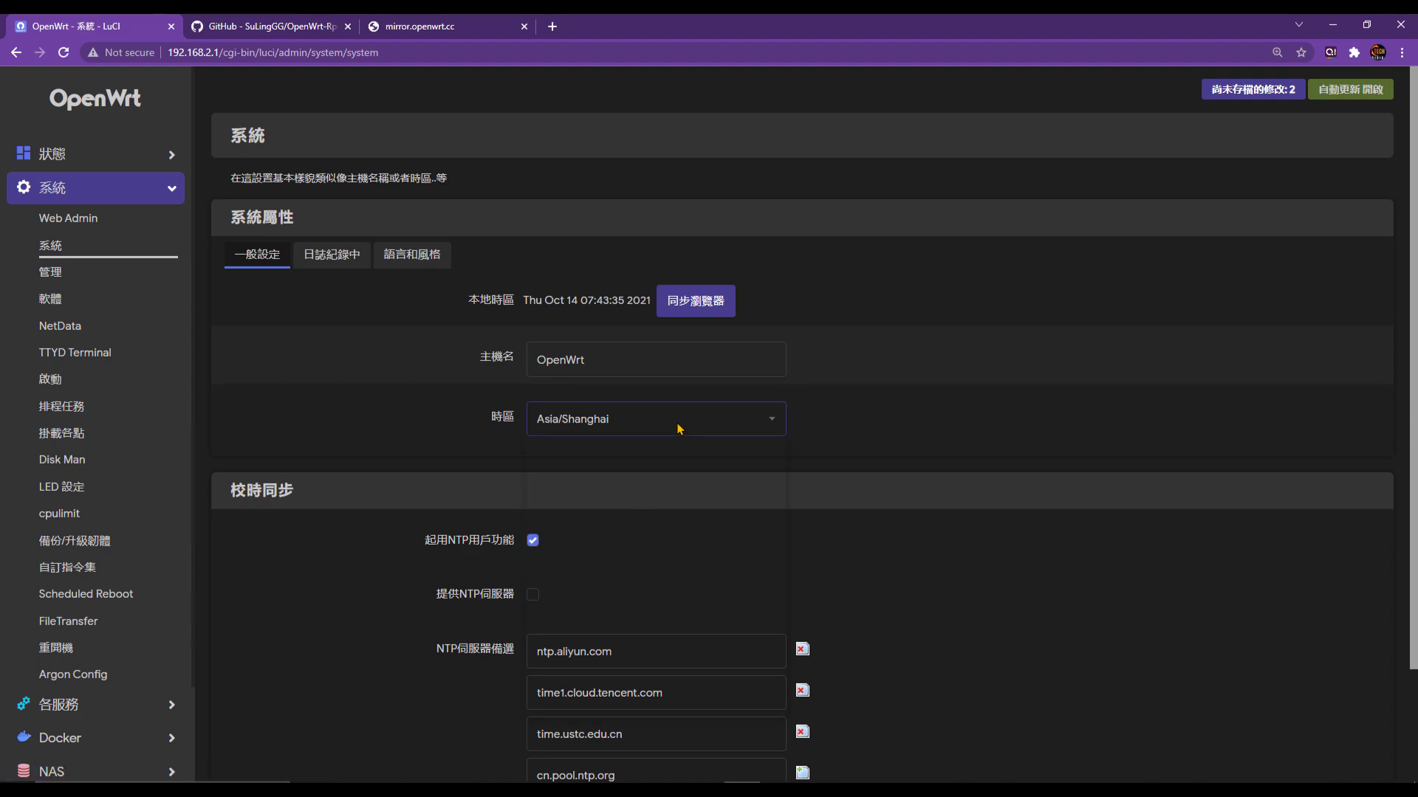
scroll(645, 596, "down", 8)
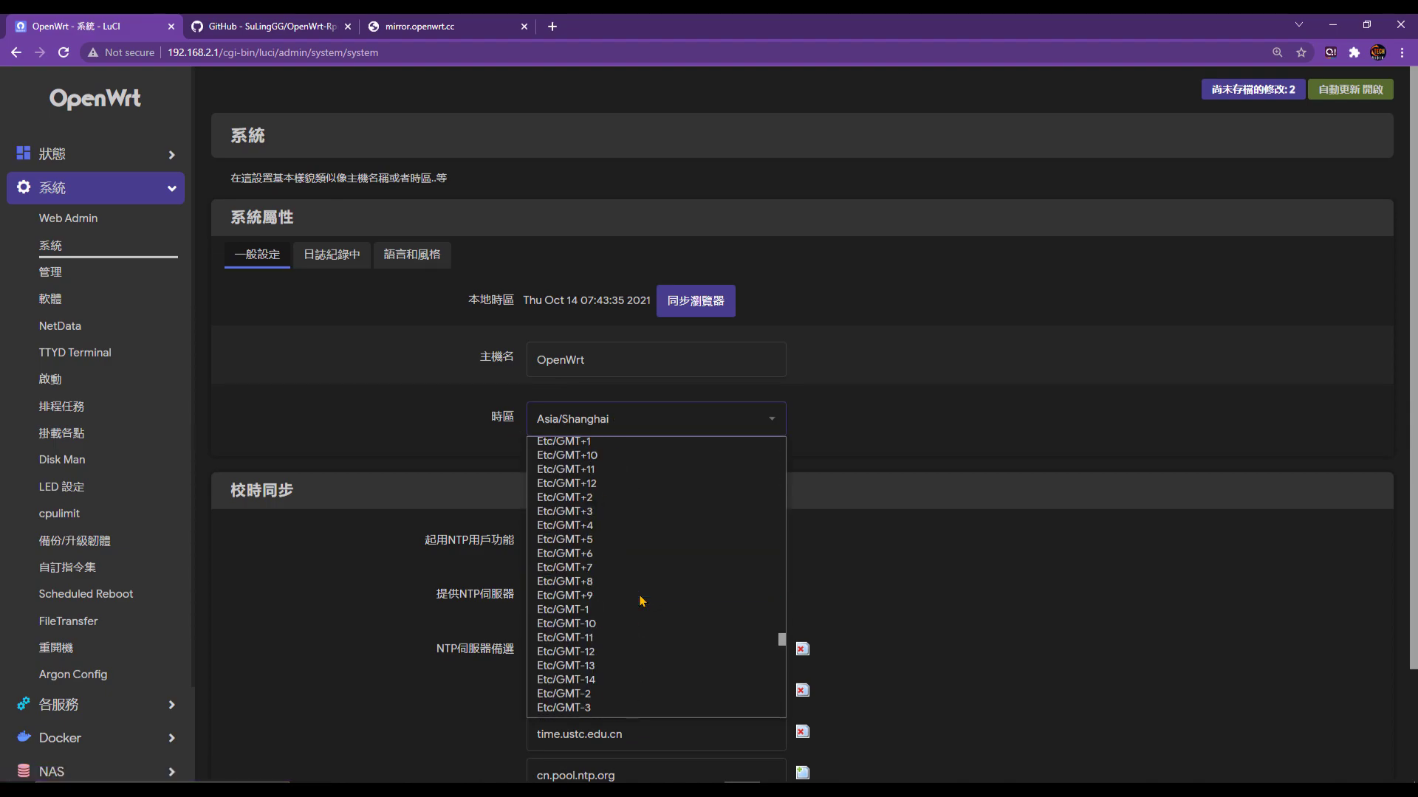
scroll(641, 600, "up", 8)
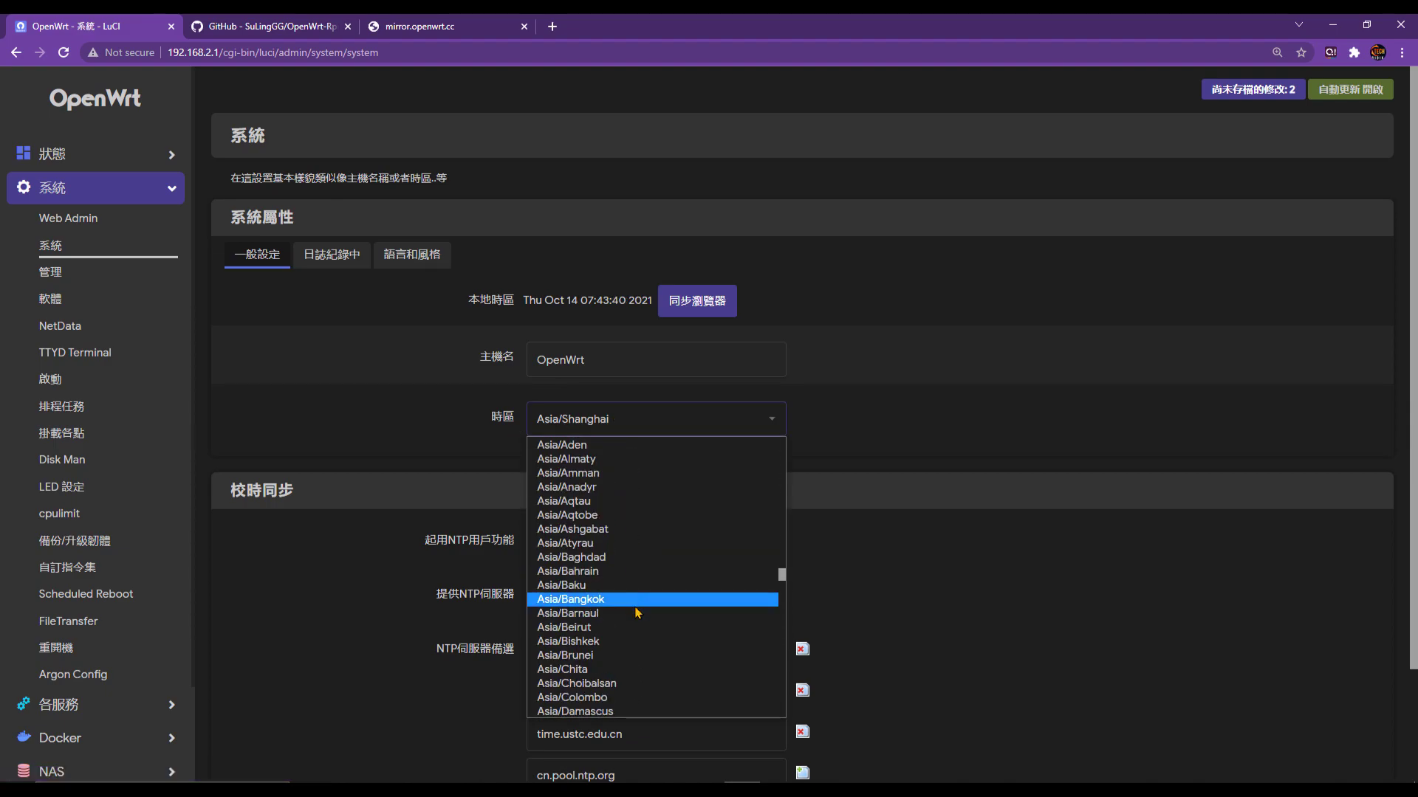
scroll(650, 605, "up", 4)
scroll(682, 620, "down", 2)
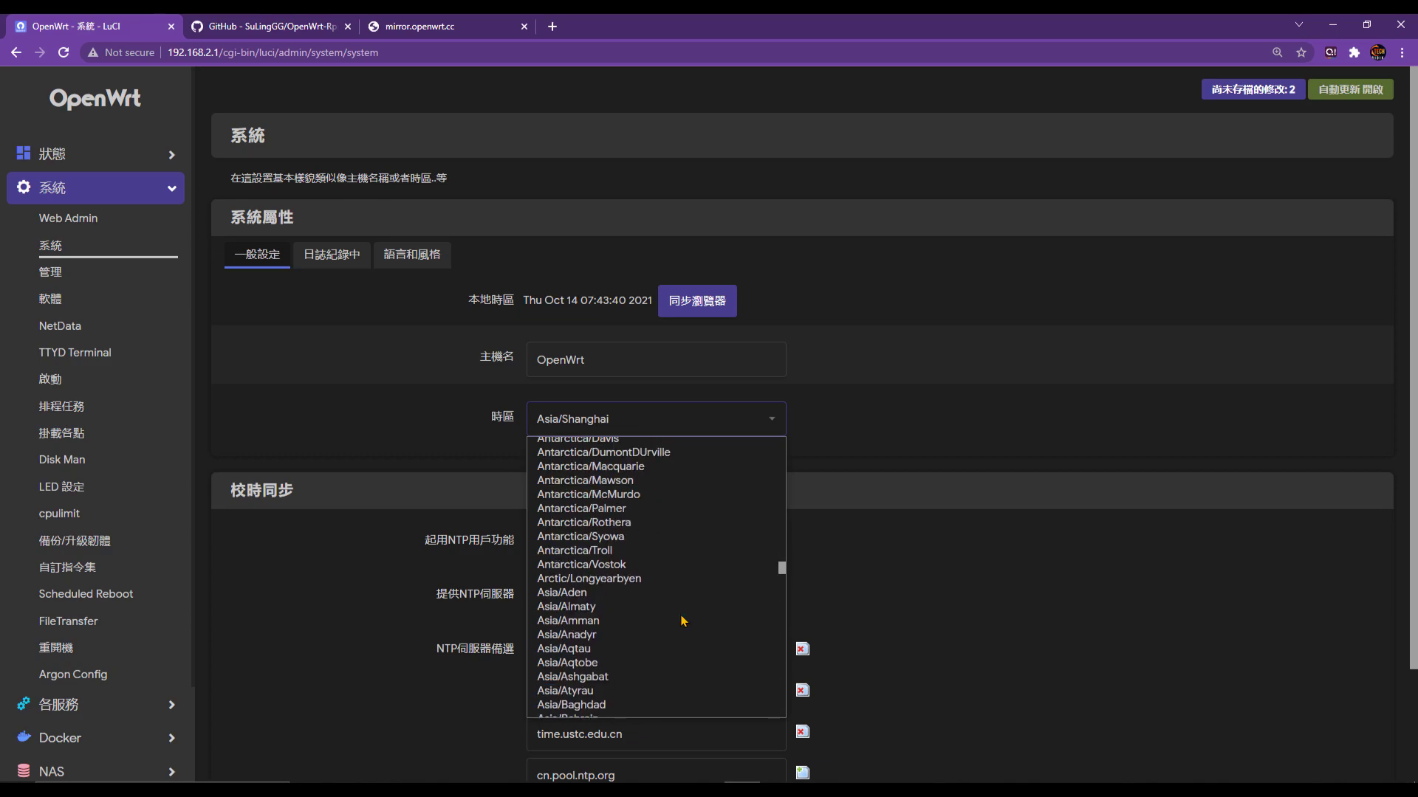
scroll(682, 620, "down", 2)
scroll(679, 620, "down", 2)
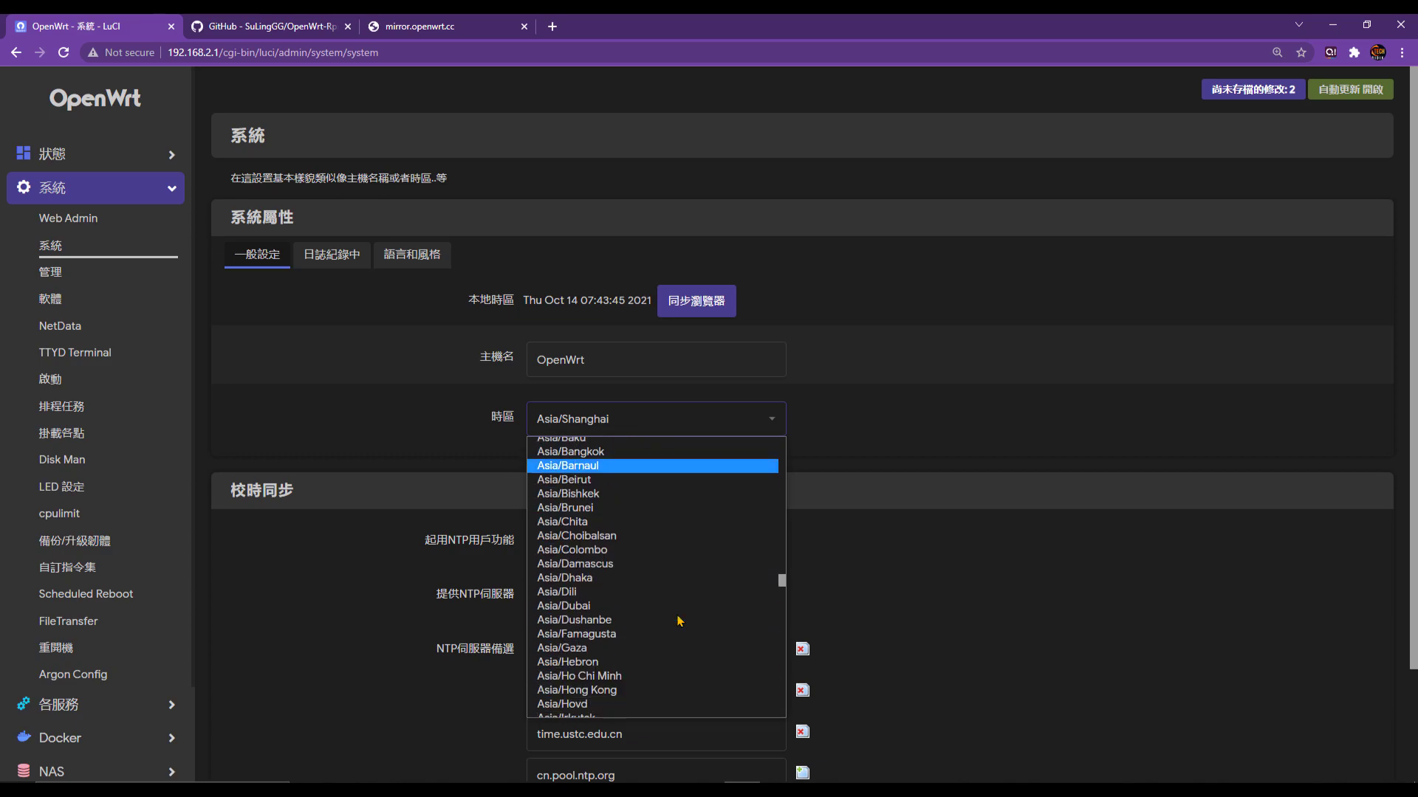
scroll(677, 620, "down", 4)
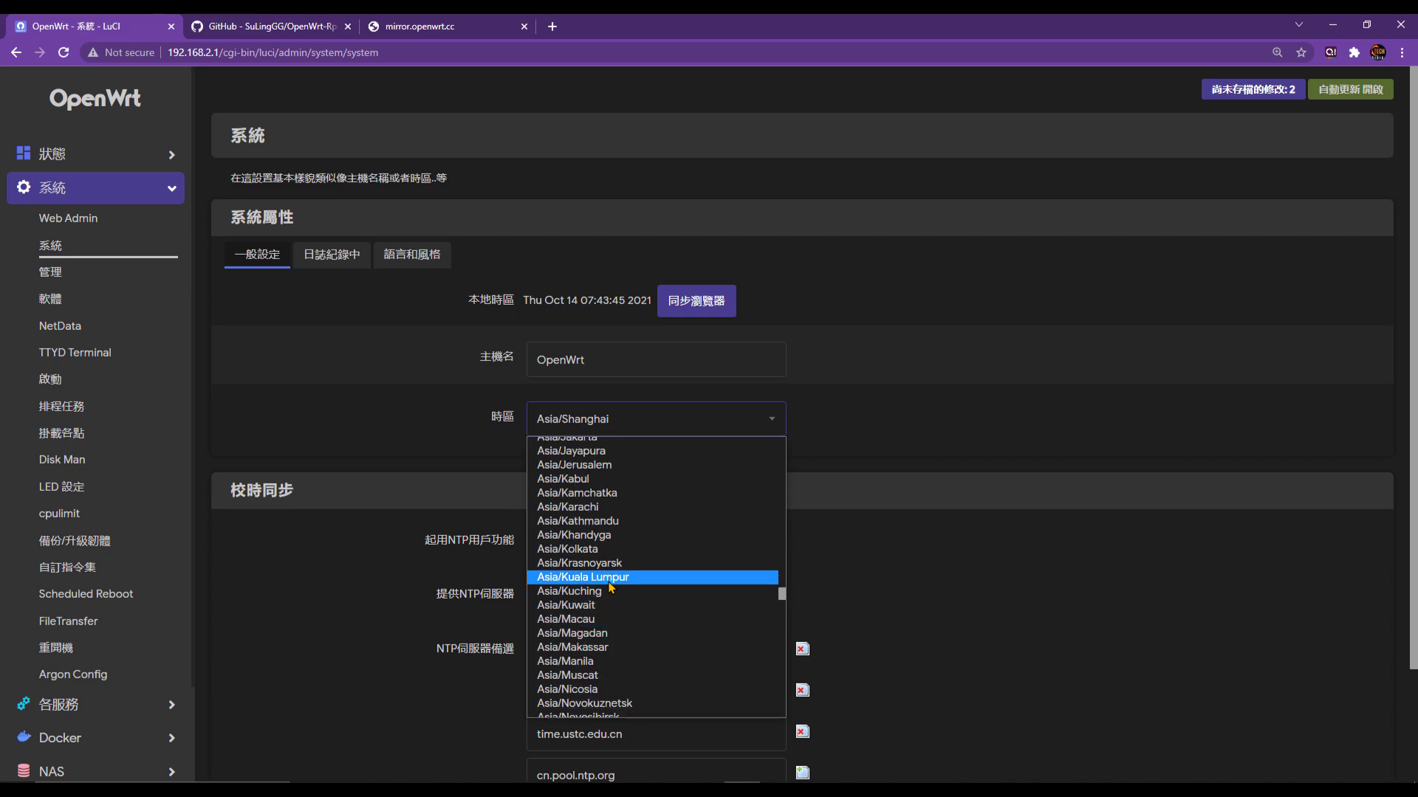
left_click(664, 580)
scroll(1205, 704, "down", 2)
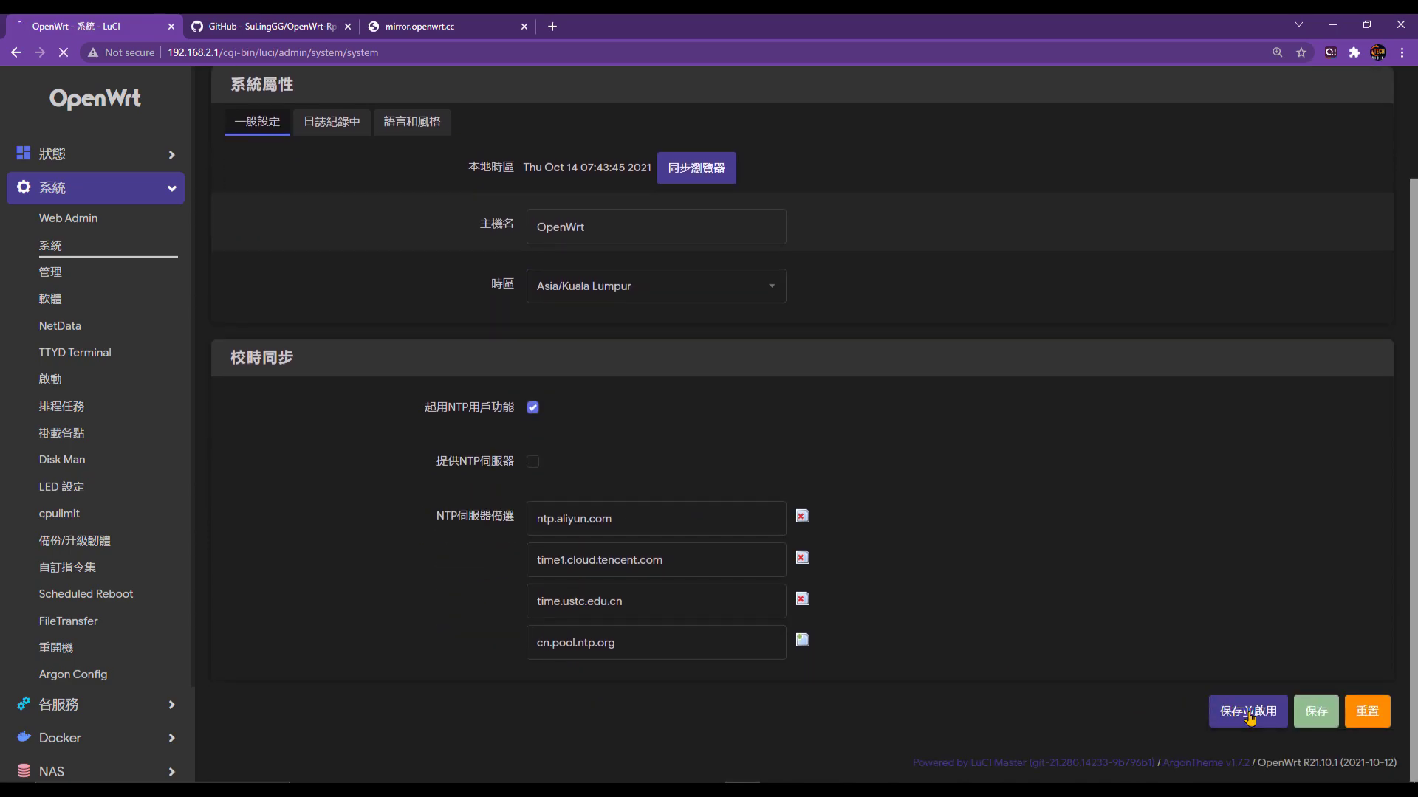
left_click(1248, 712)
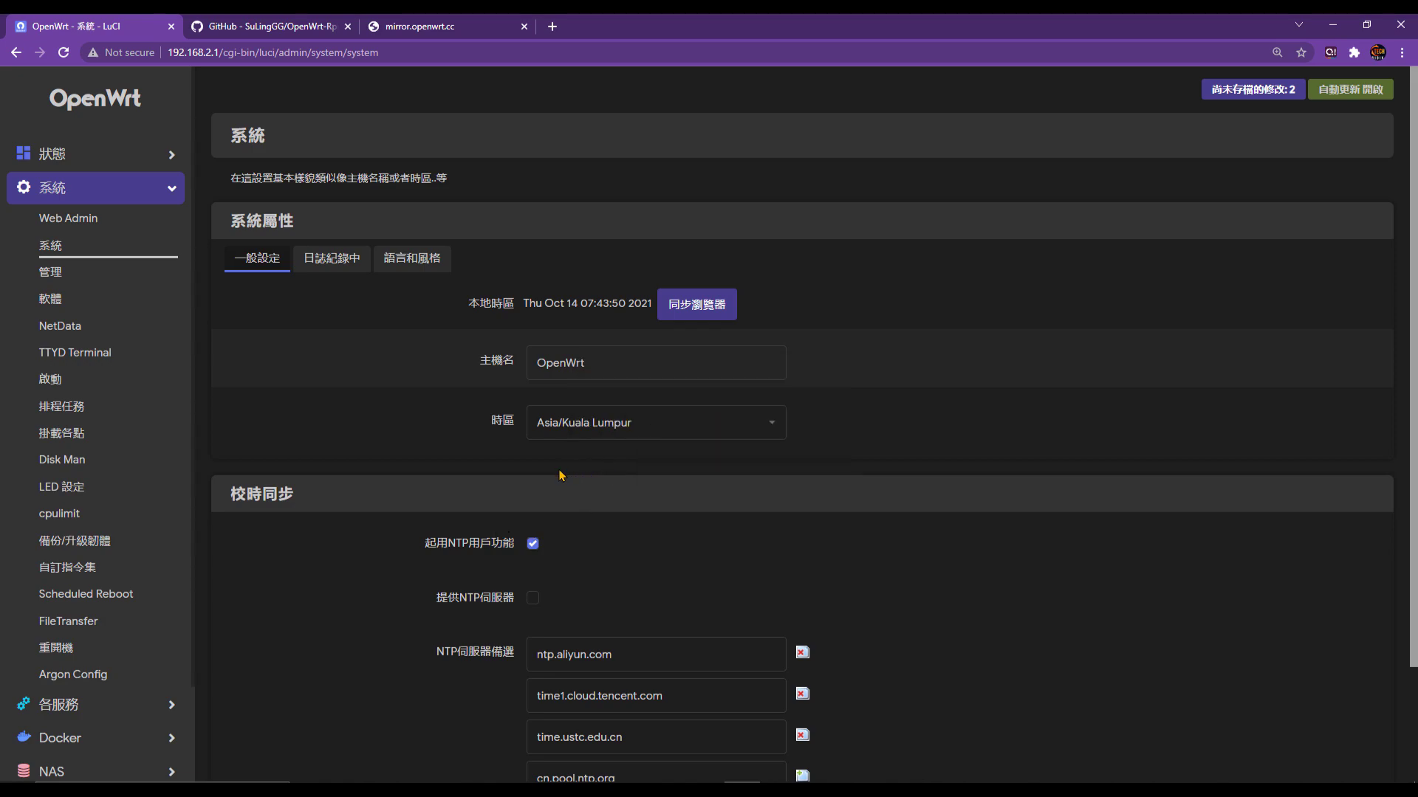
- Set the router's interface language to auto in the language and style settings, then save and apply it
left_click(396, 263)
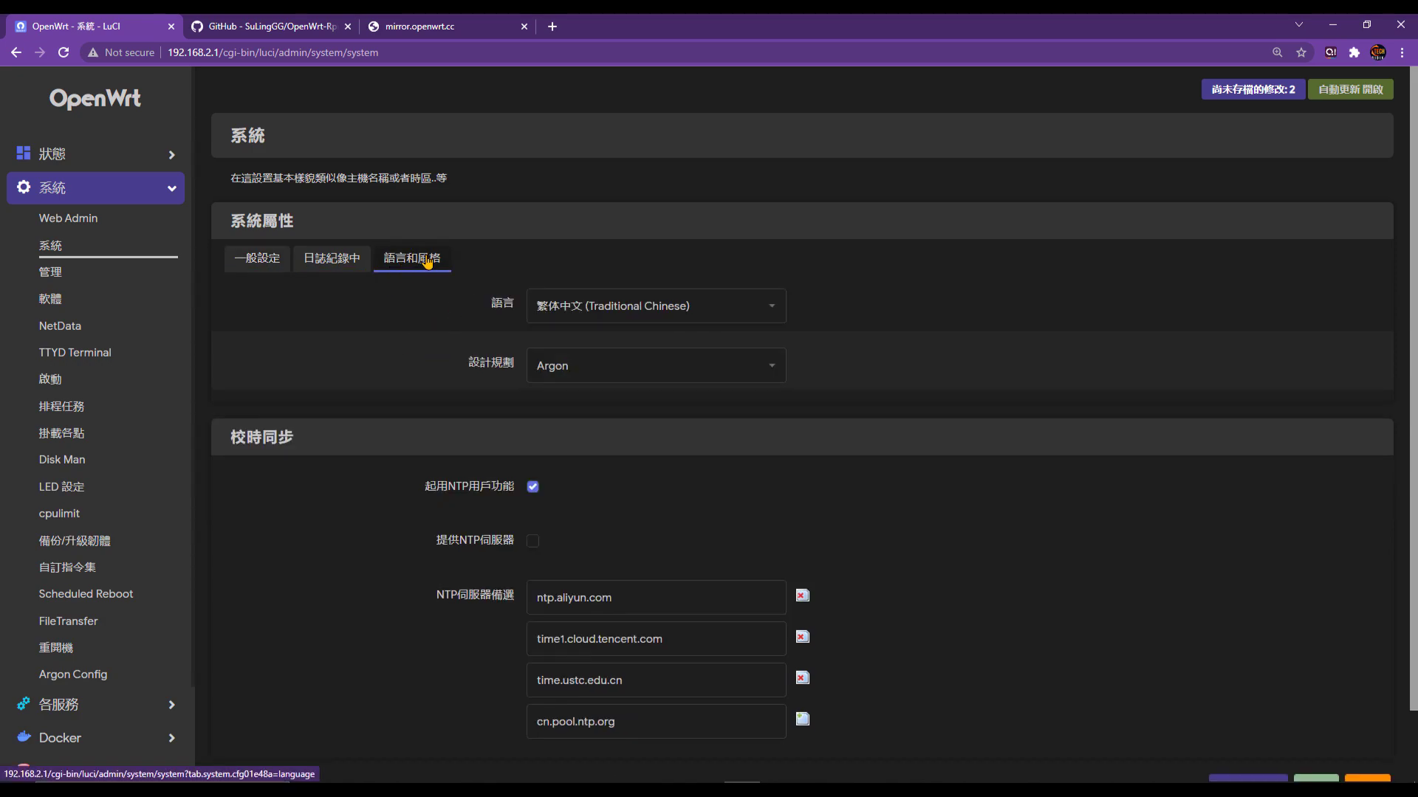
left_click(686, 310)
scroll(667, 480, "up", 5)
left_click(575, 331)
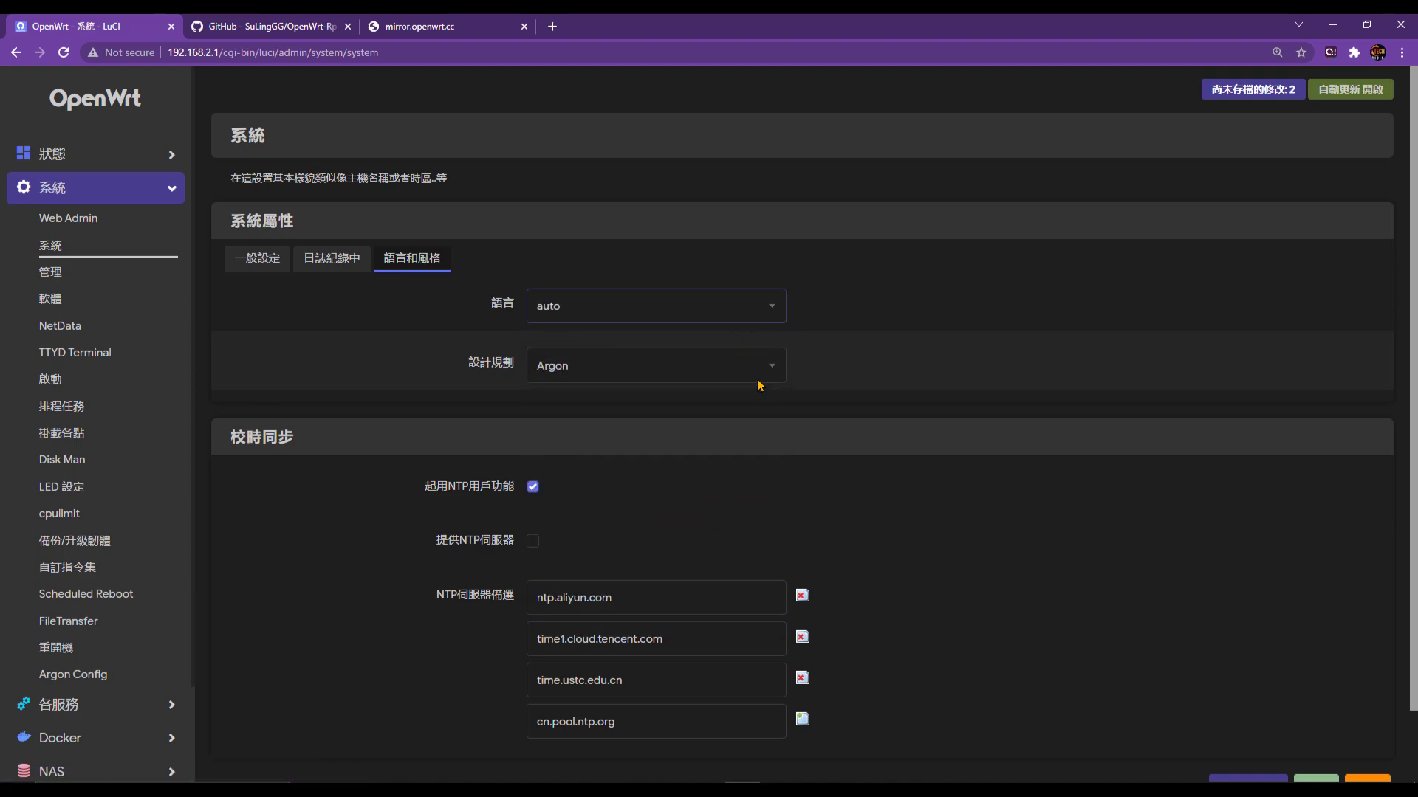
scroll(1019, 585, "down", 2)
left_click(1241, 715)
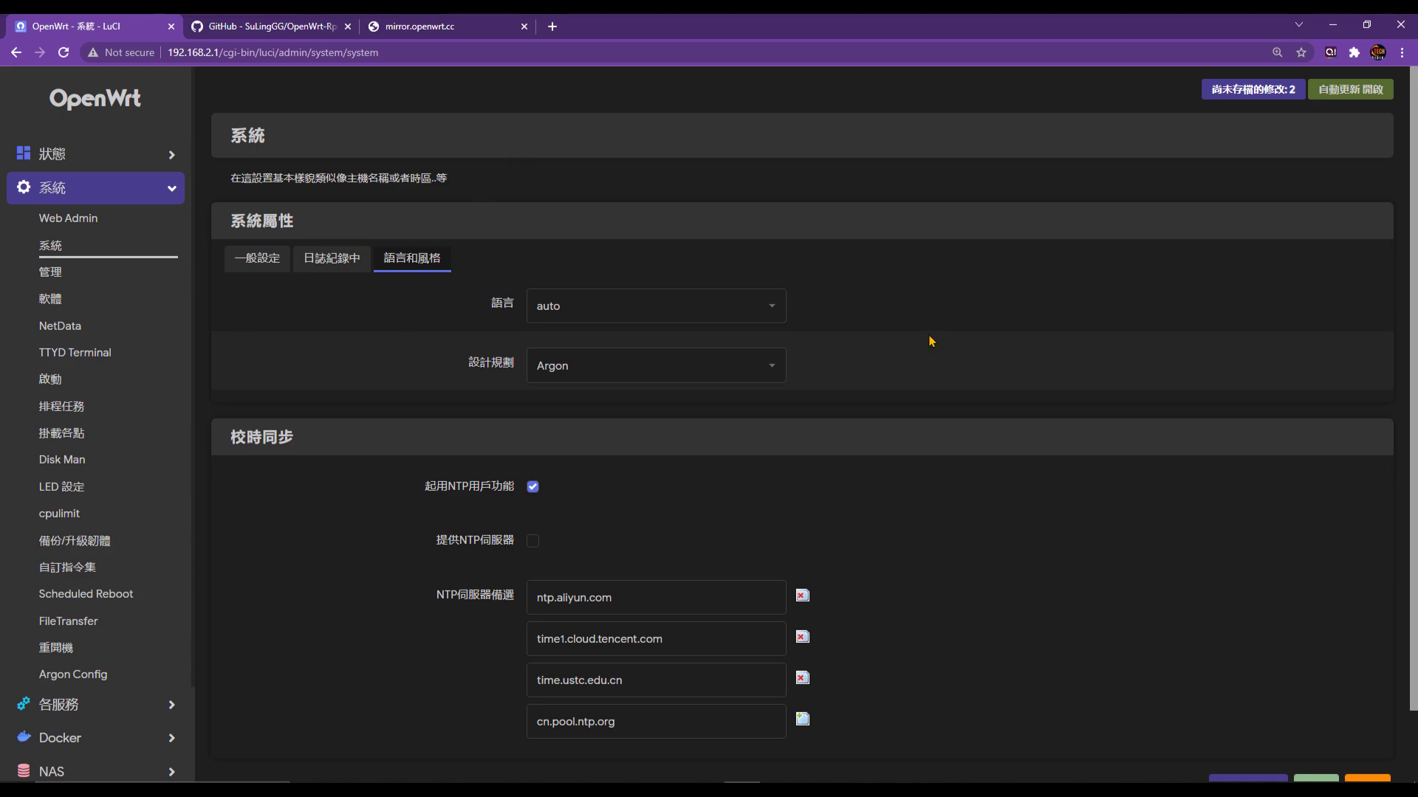
- Search Chrome's settings for "langu" in a new tab, check the preferred language order, and close the settings
left_click(552, 27)
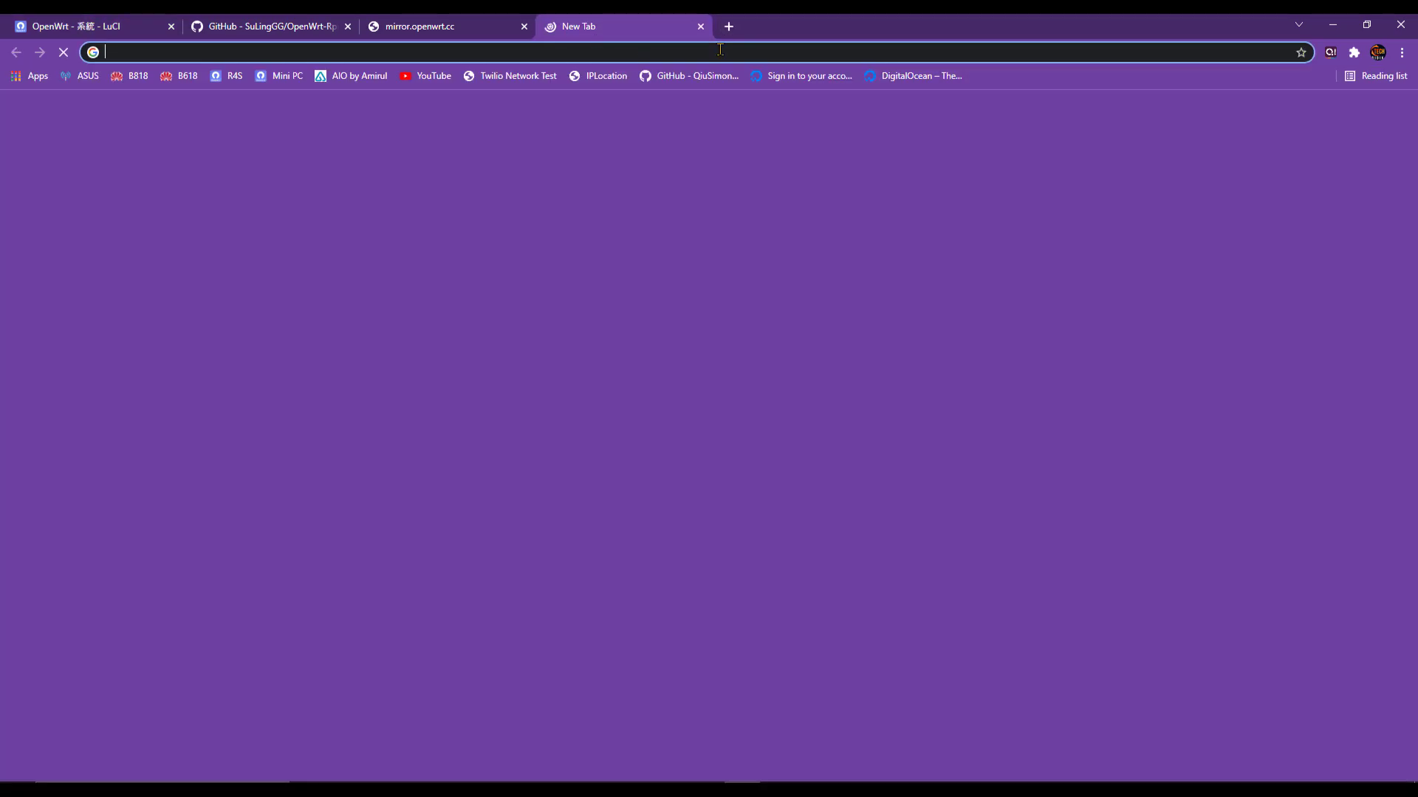
left_click(1401, 52)
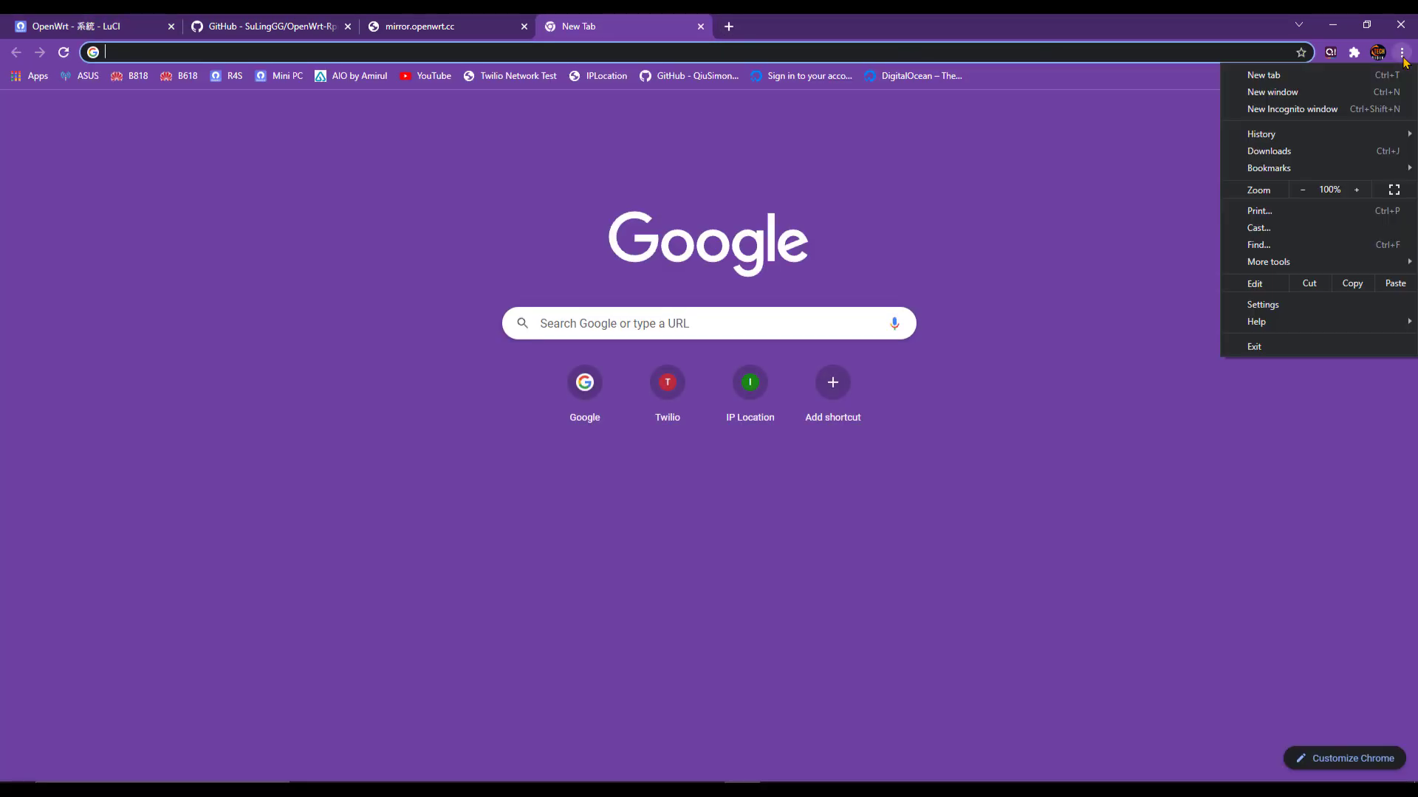
left_click(1262, 305)
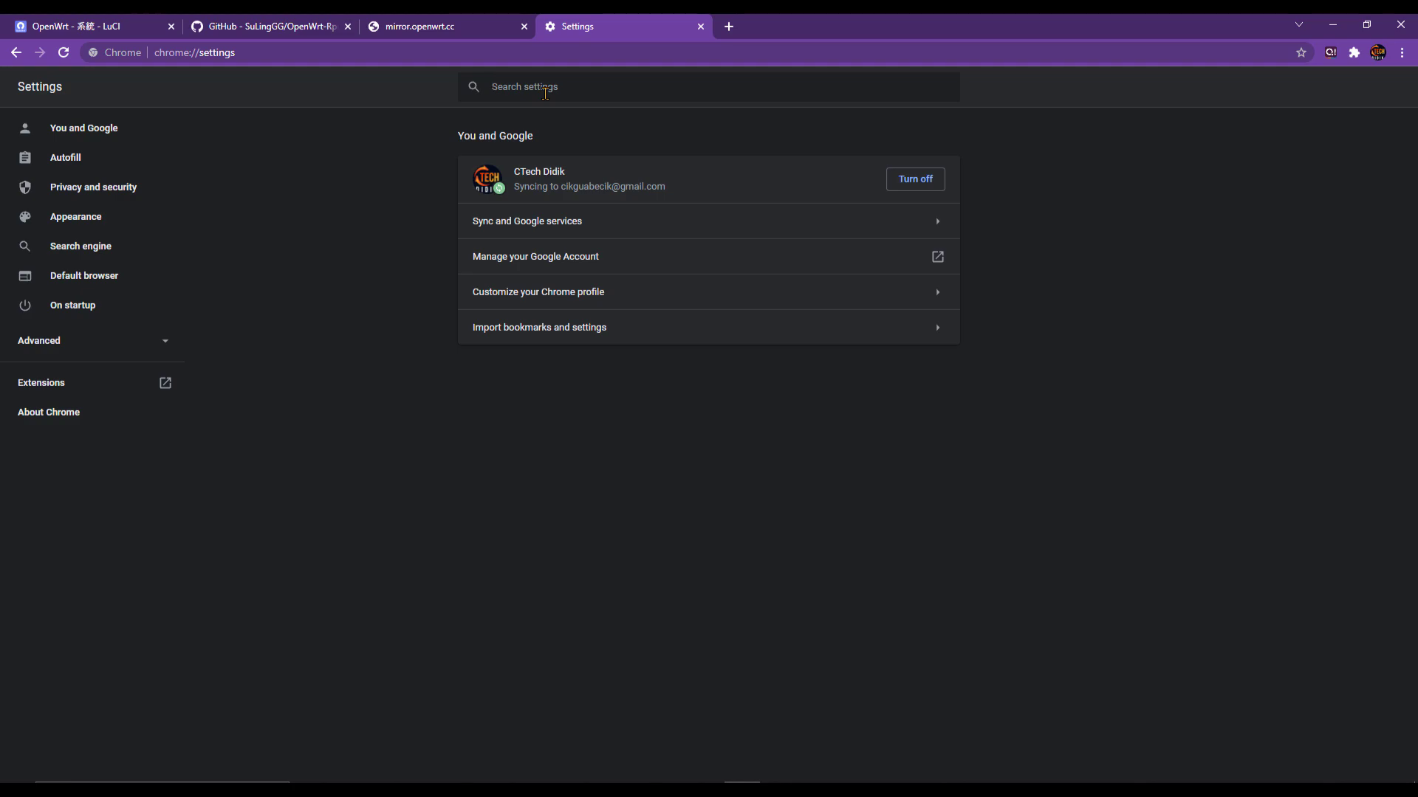
type("langu")
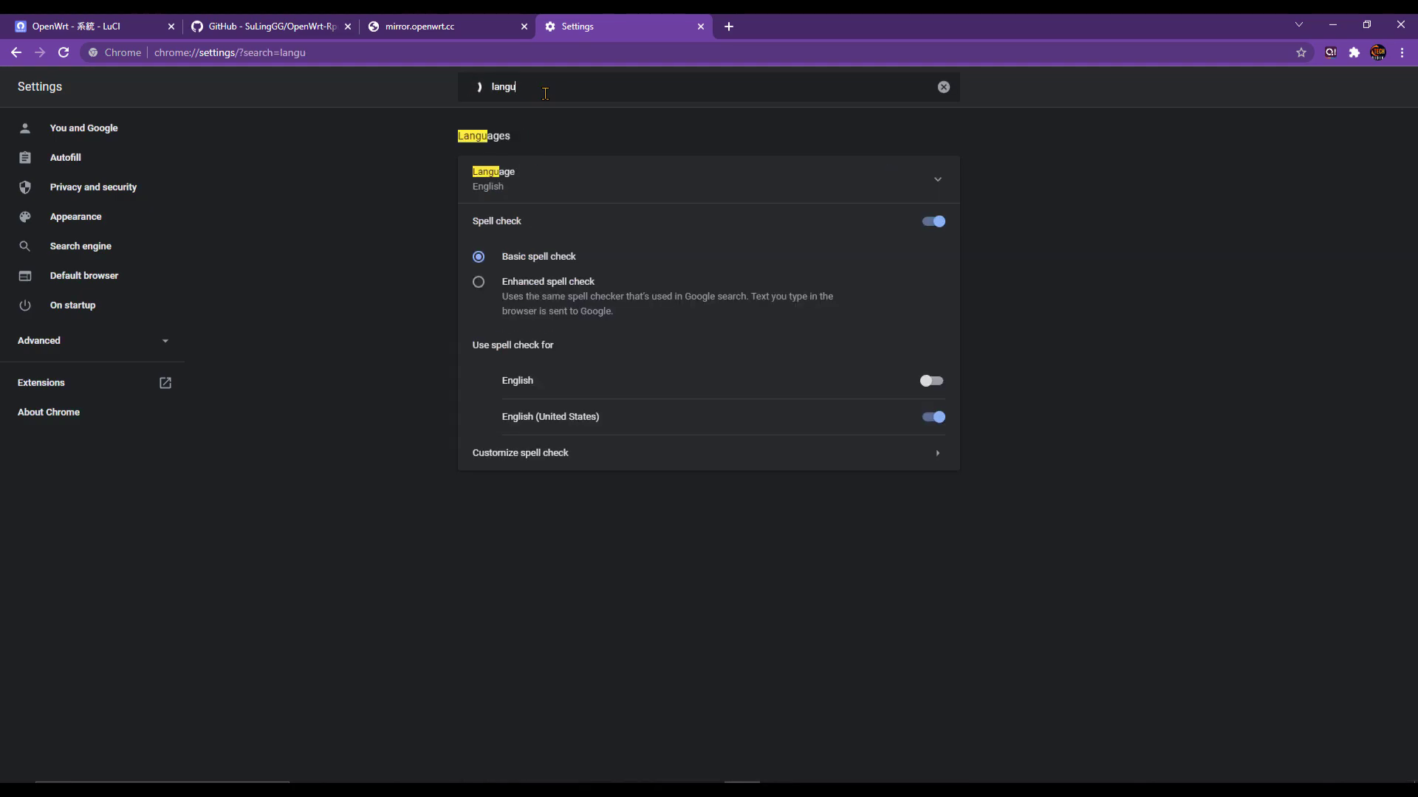
left_click(566, 194)
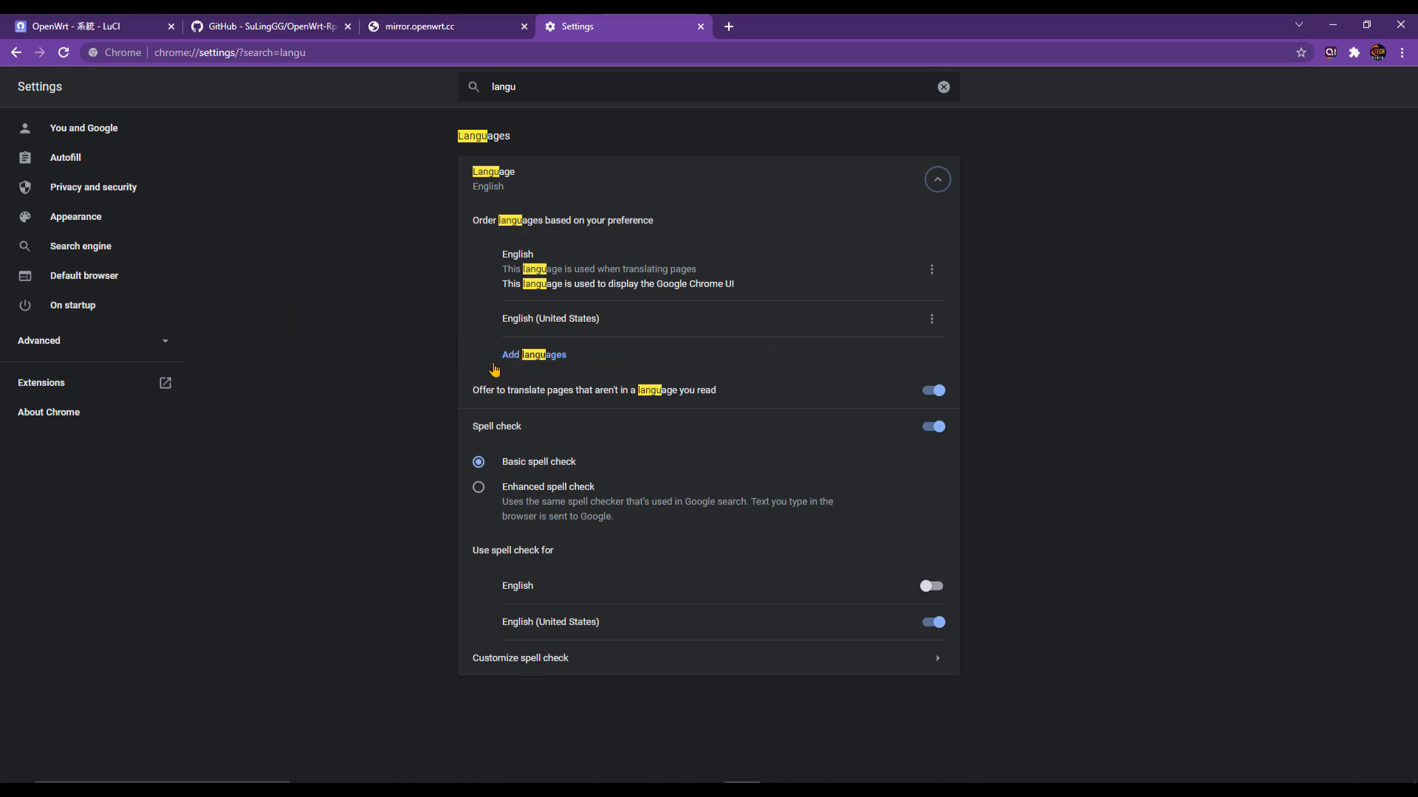
middle_click(612, 22)
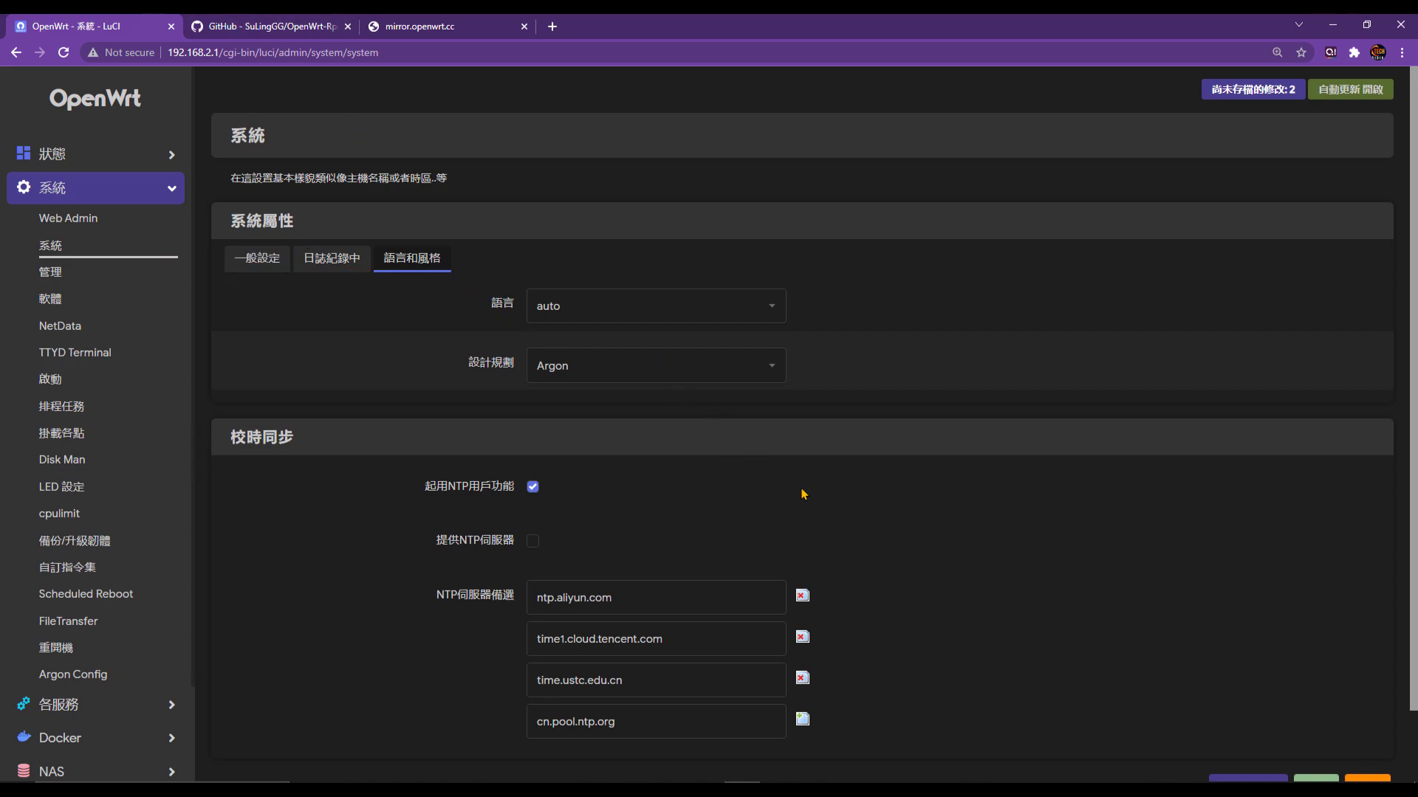
- Reload the router's System page to display it in the browser's language
scroll(796, 489, "down", 1)
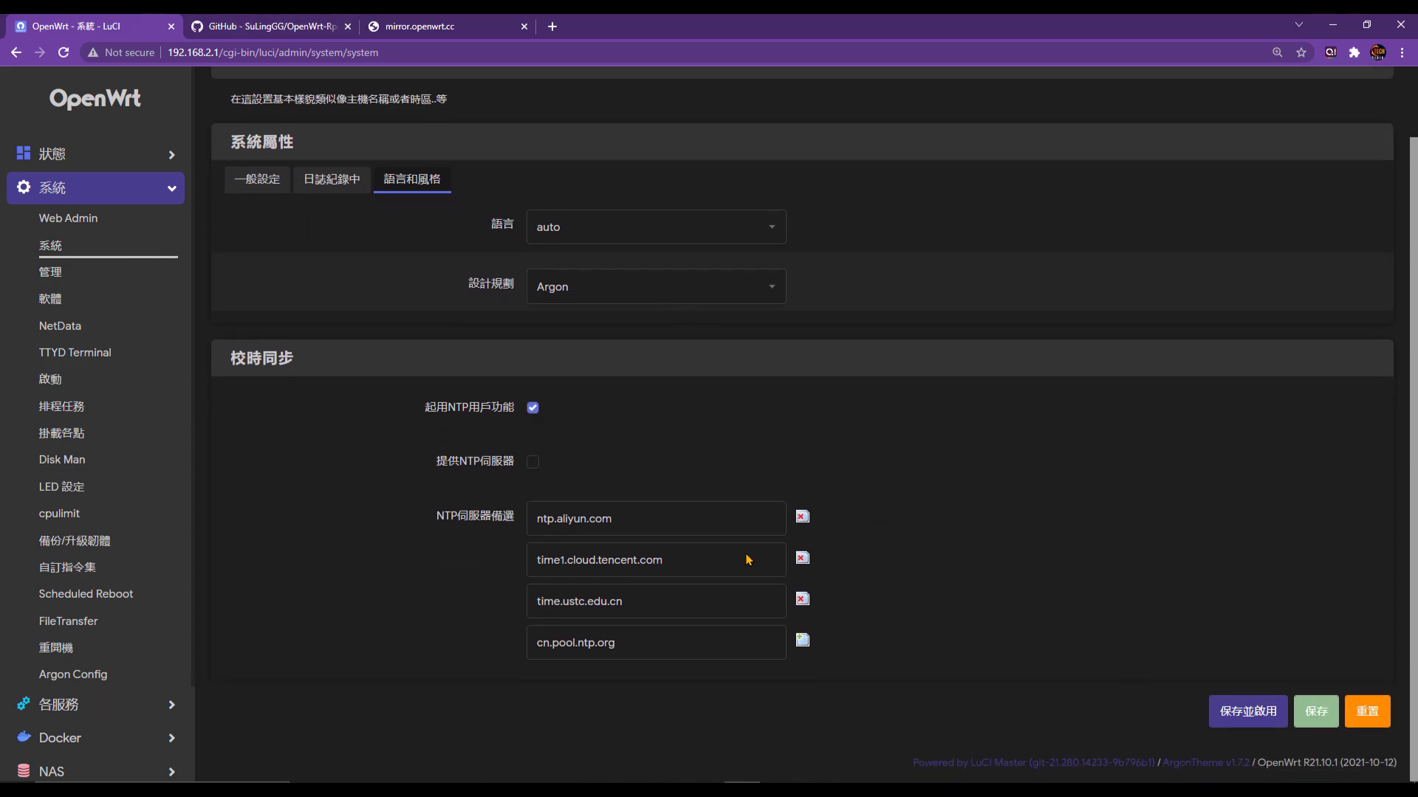
left_click(63, 55)
left_click(764, 162)
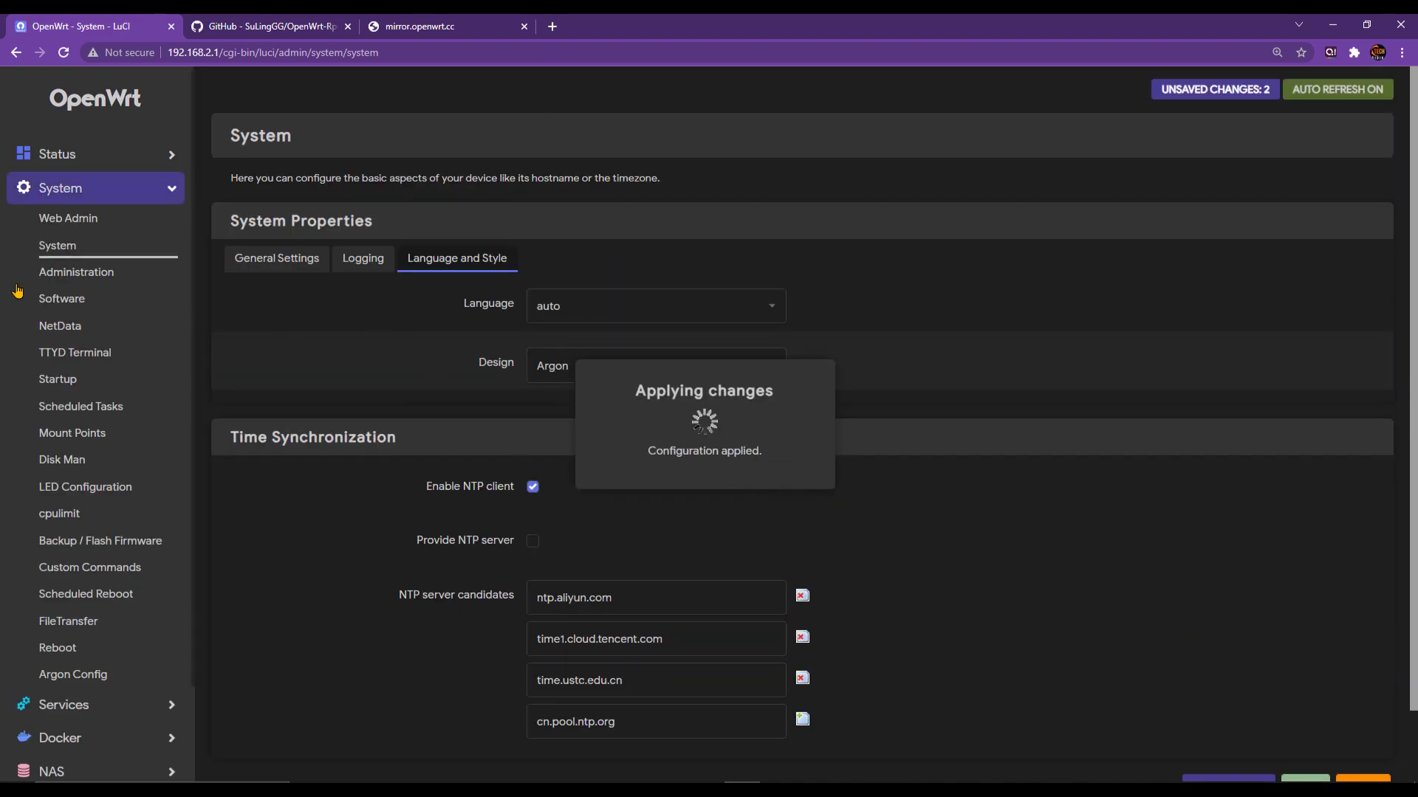
- Open the Argon Config page and review its dark mode, background upload and background file list sections
scroll(89, 491, "down", 1)
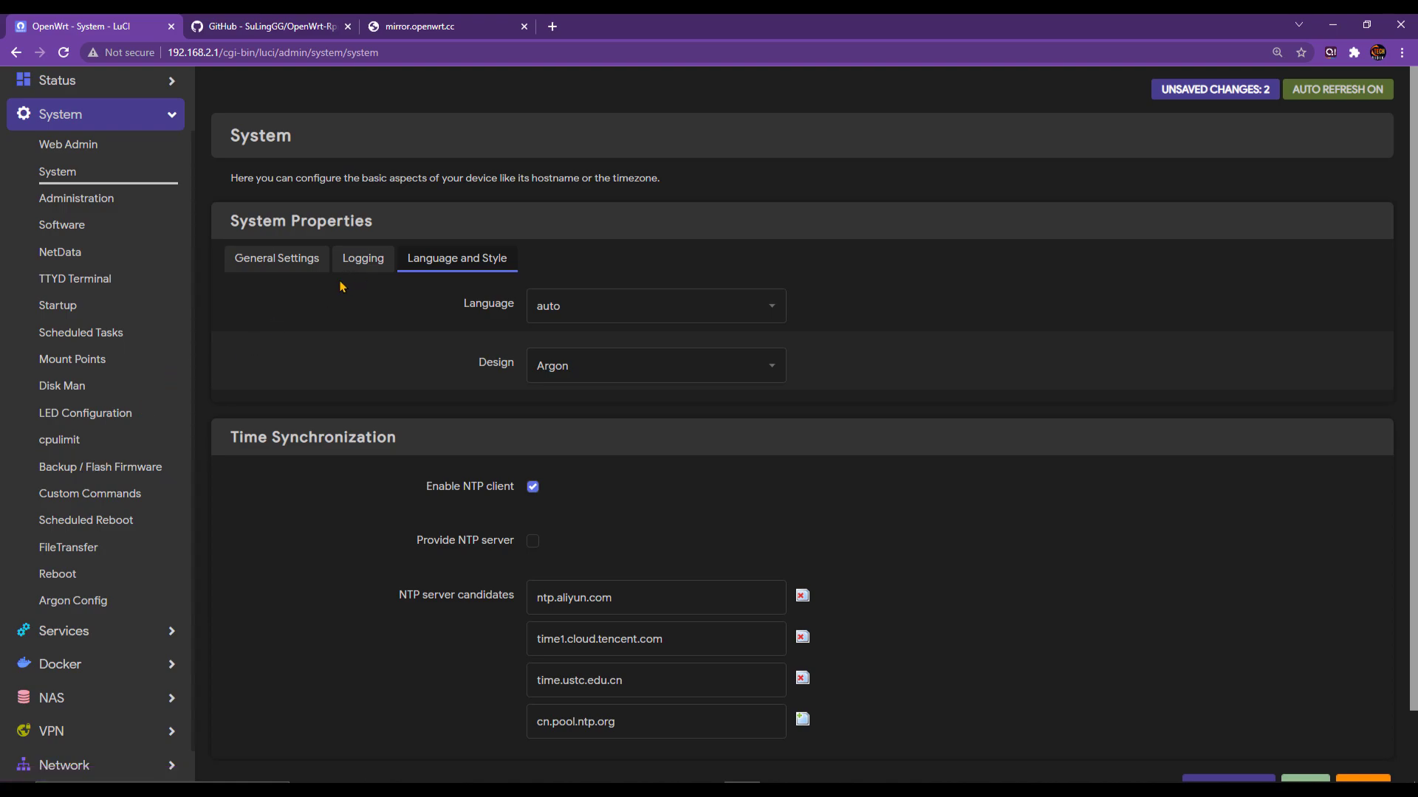
scroll(111, 591, "down", 1)
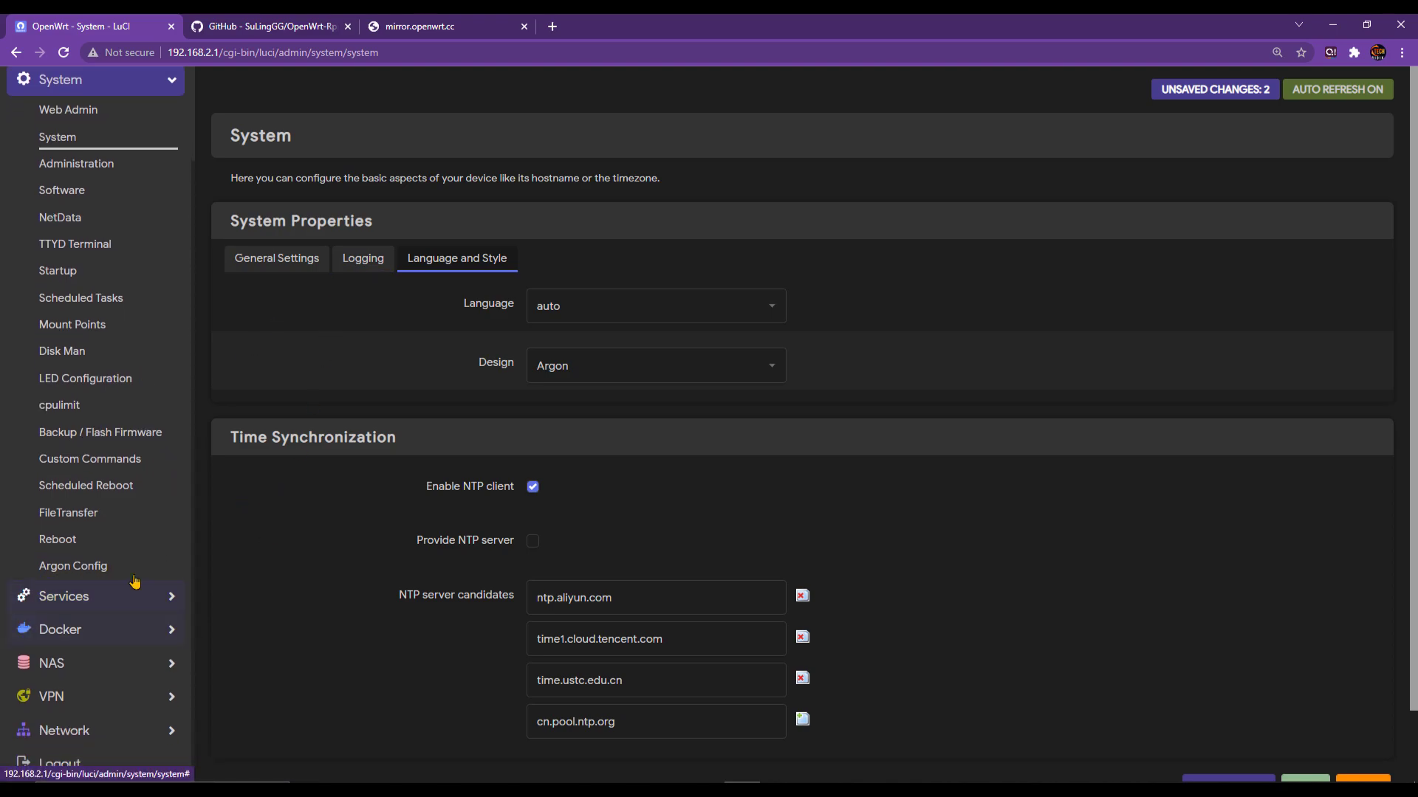
scroll(137, 364, "up", 2)
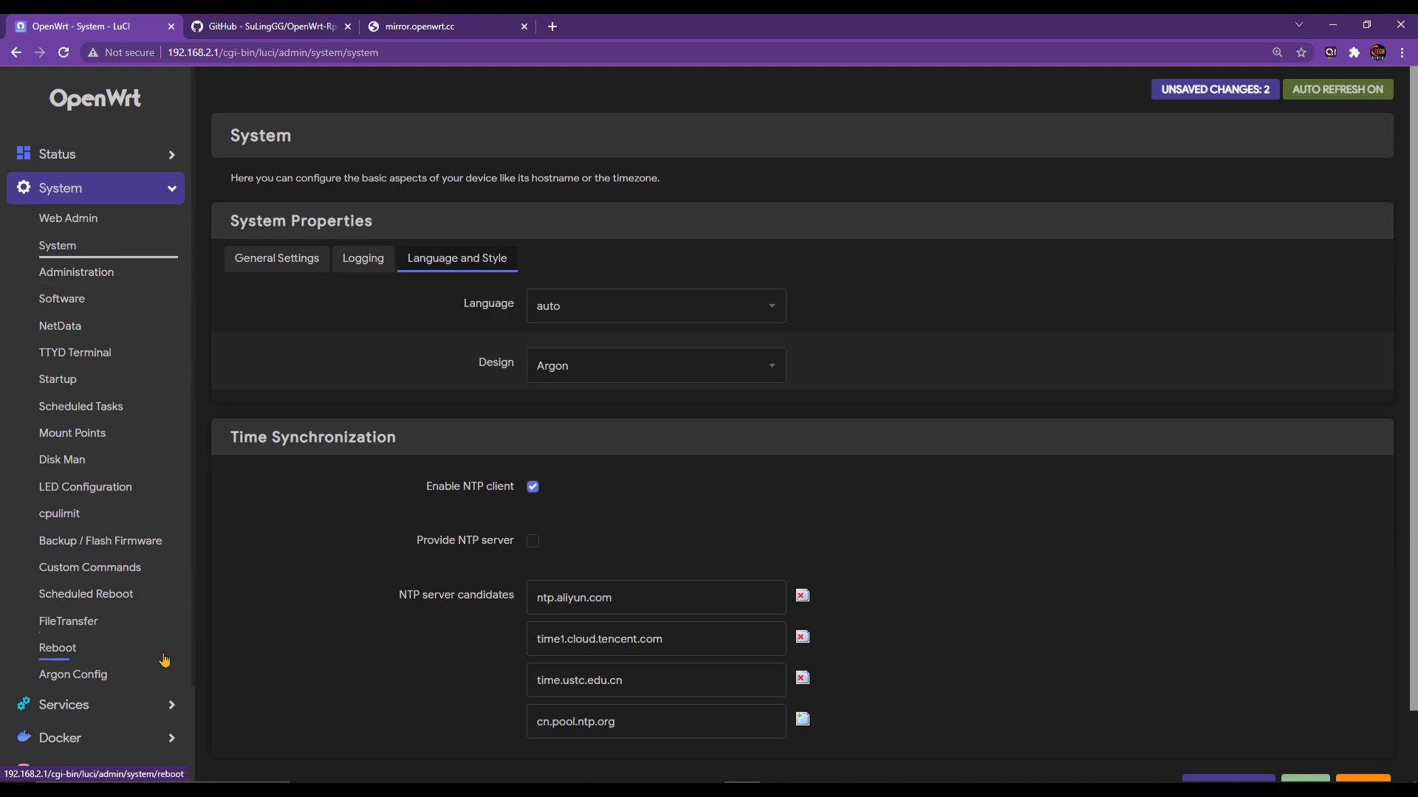
left_click(117, 674)
scroll(494, 639, "down", 8)
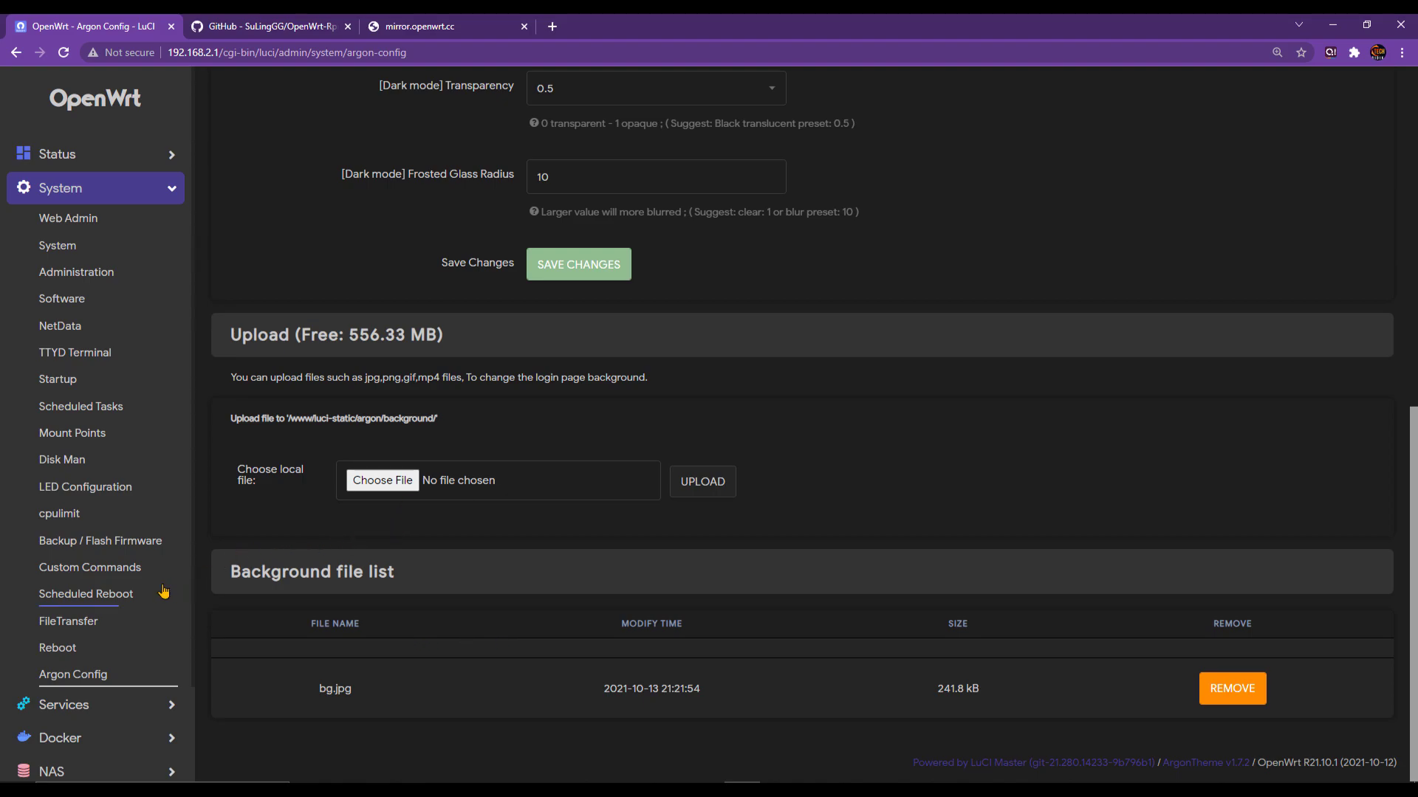
scroll(164, 591, "up", 2)
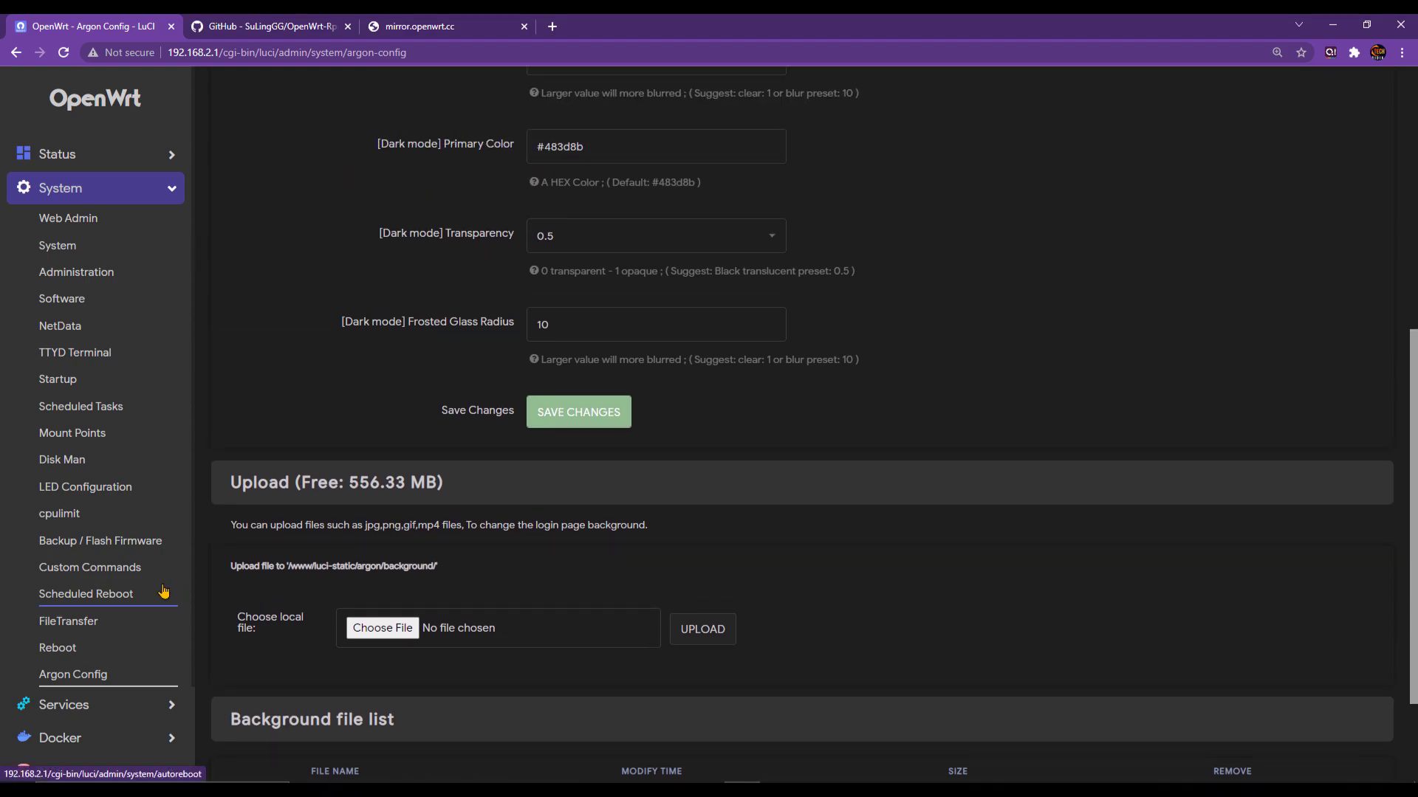
- Open the NetData page to examine the router's system monitoring overview
left_click(67, 330)
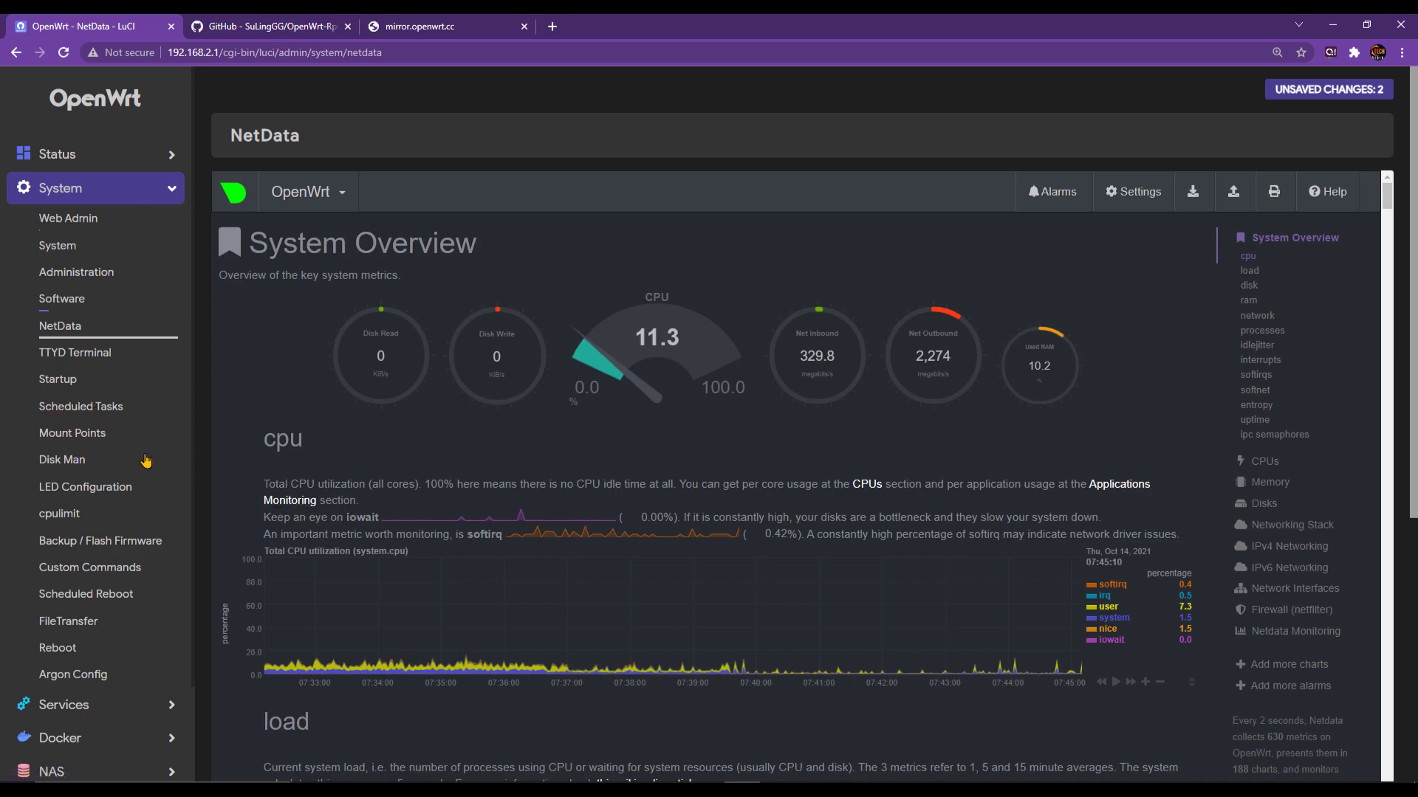
scroll(144, 443, "down", 2)
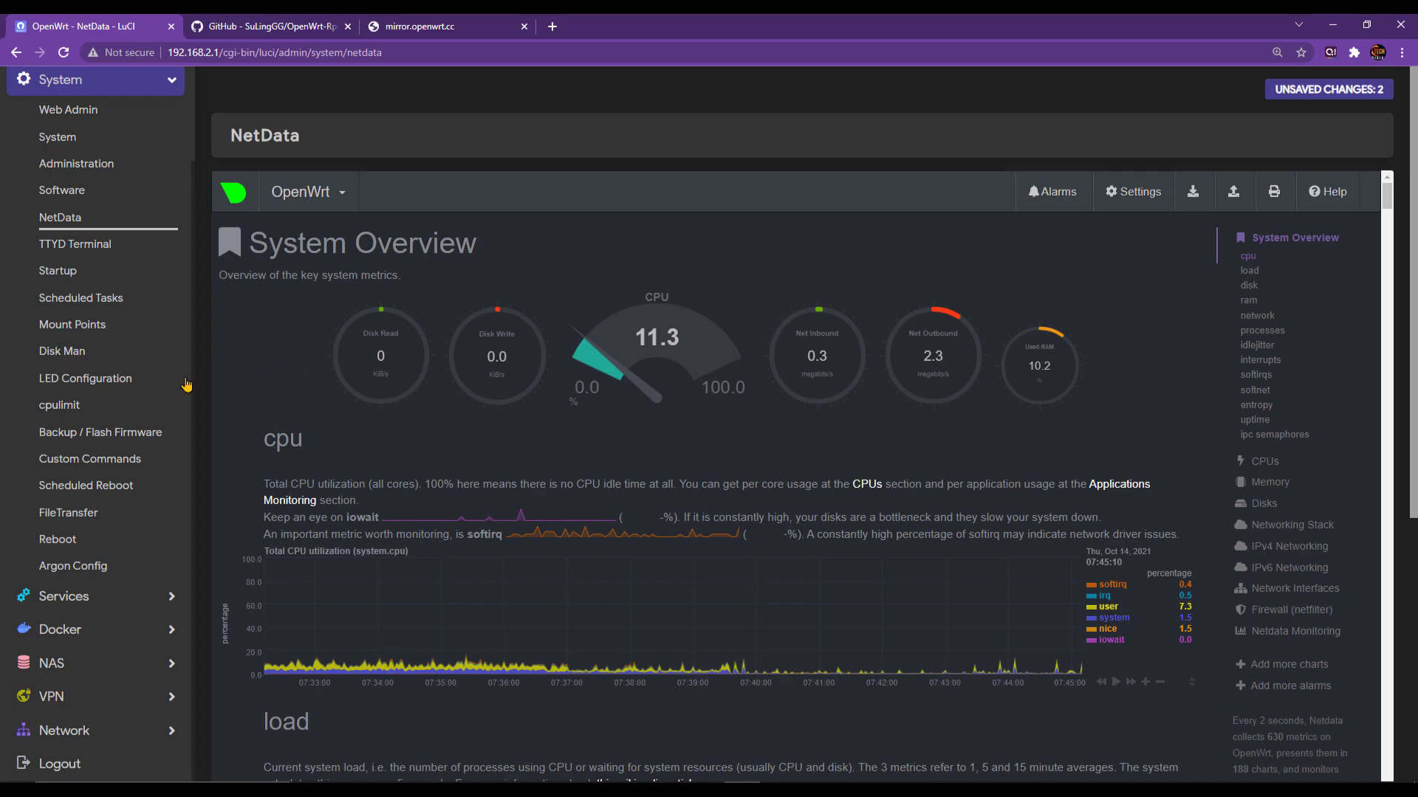
- Browse the router's services and open the ShadowSocksR Plus+ settings page
scroll(190, 378, "down", 5)
scroll(148, 443, "up", 7)
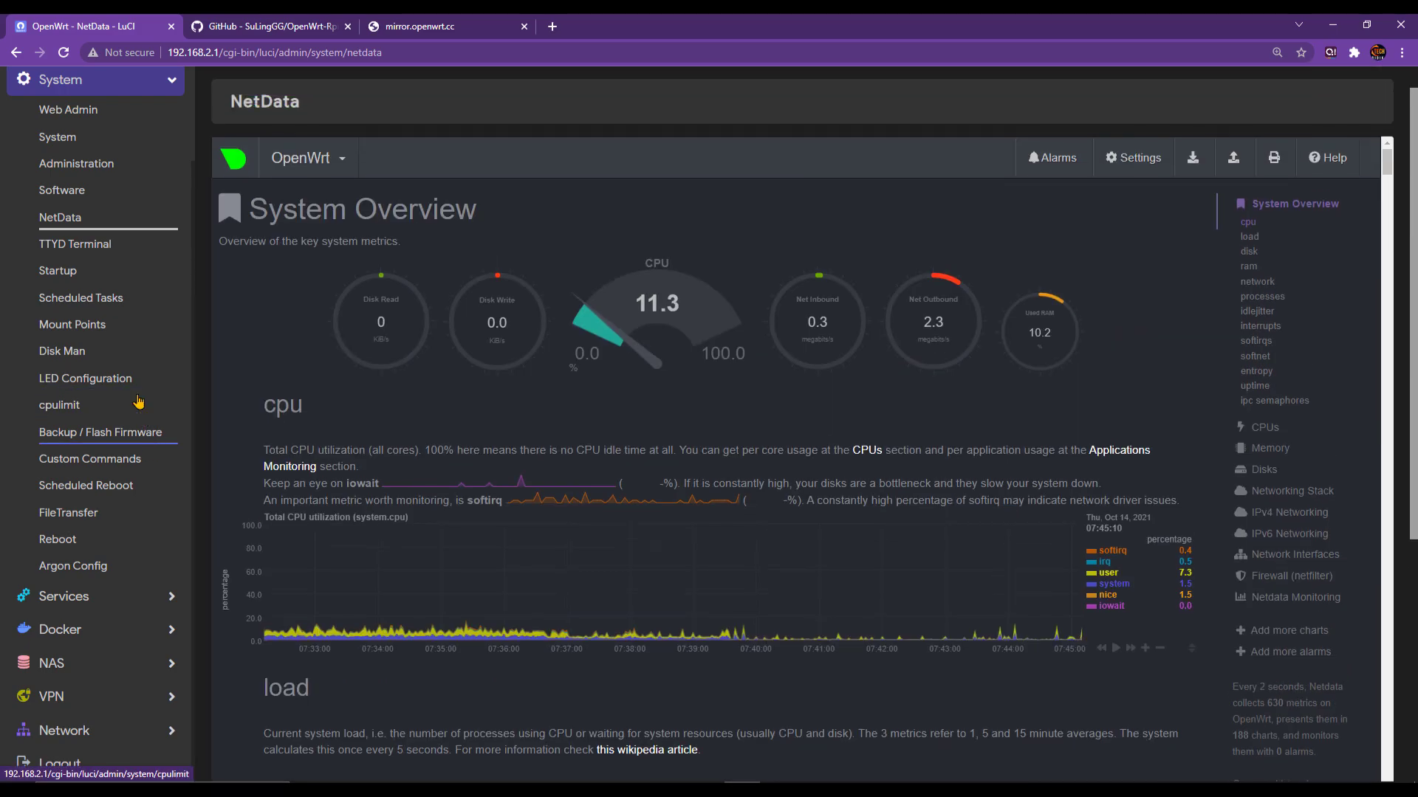
scroll(111, 345, "down", 2)
scroll(111, 345, "up", 2)
left_click(129, 189)
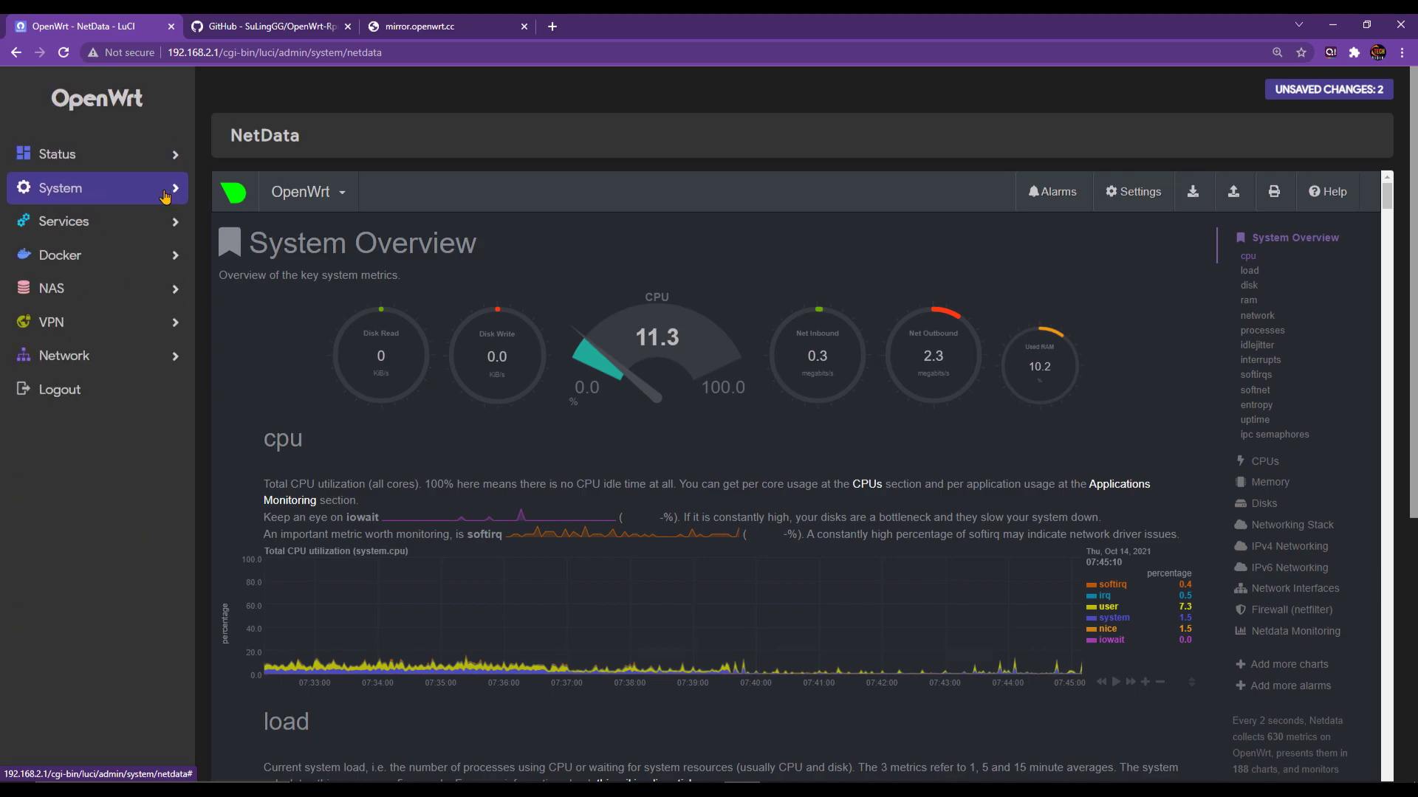
left_click(116, 229)
scroll(111, 302, "down", 2)
scroll(111, 302, "up", 2)
scroll(109, 305, "down", 1)
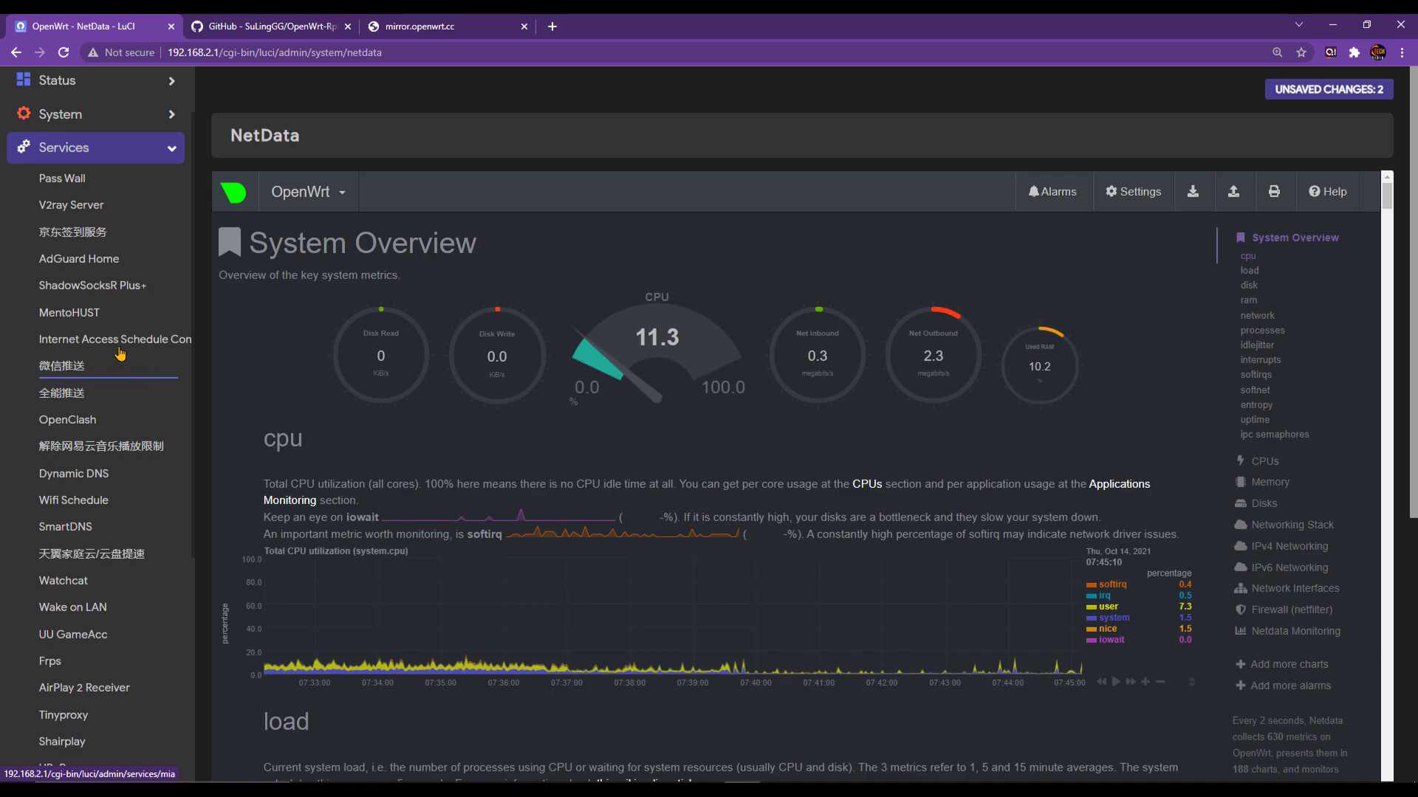
left_click(116, 288)
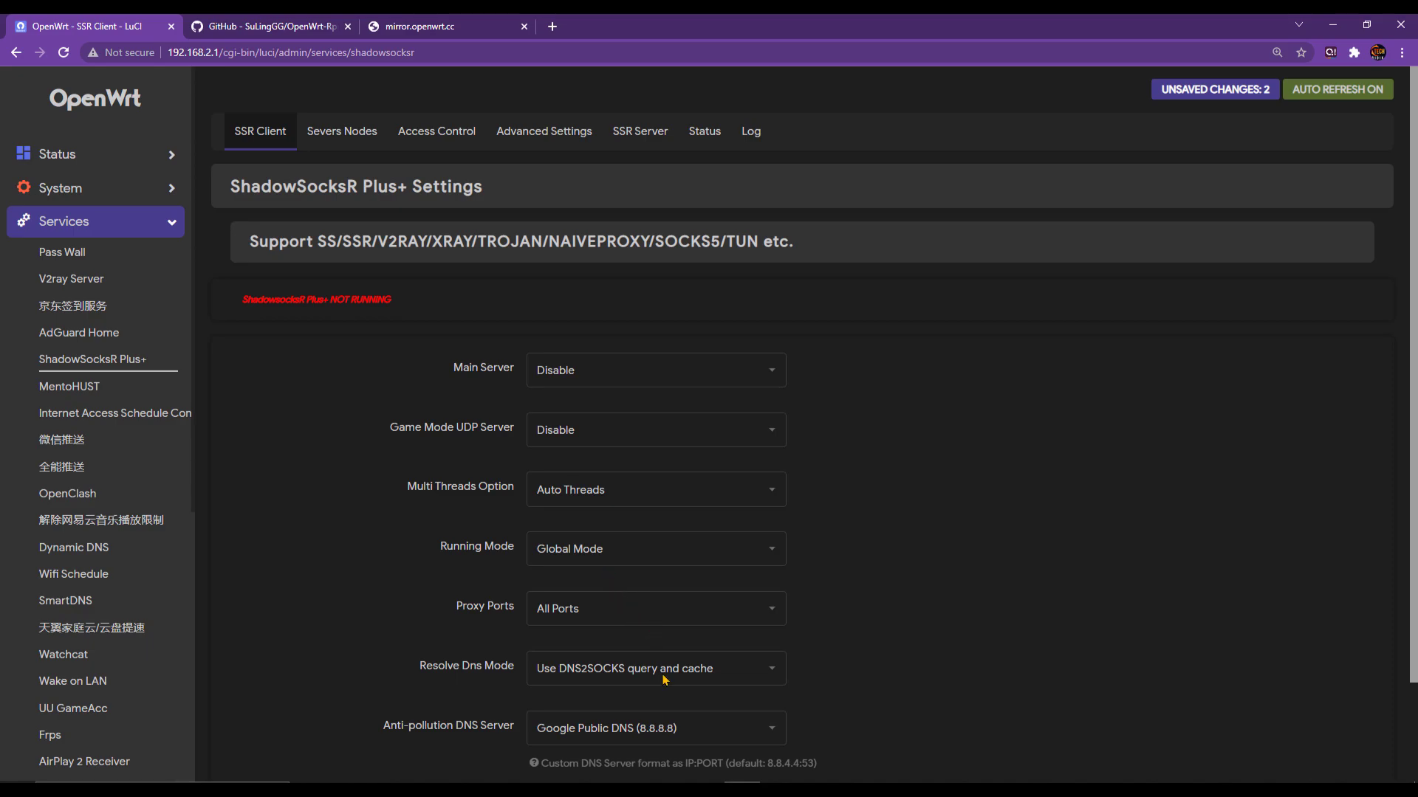
- Switch to Notepad, look over the prepared VLESS, VMess and Trojan server links, and return to Chrome
mouse_move(703, 787)
left_click(753, 737)
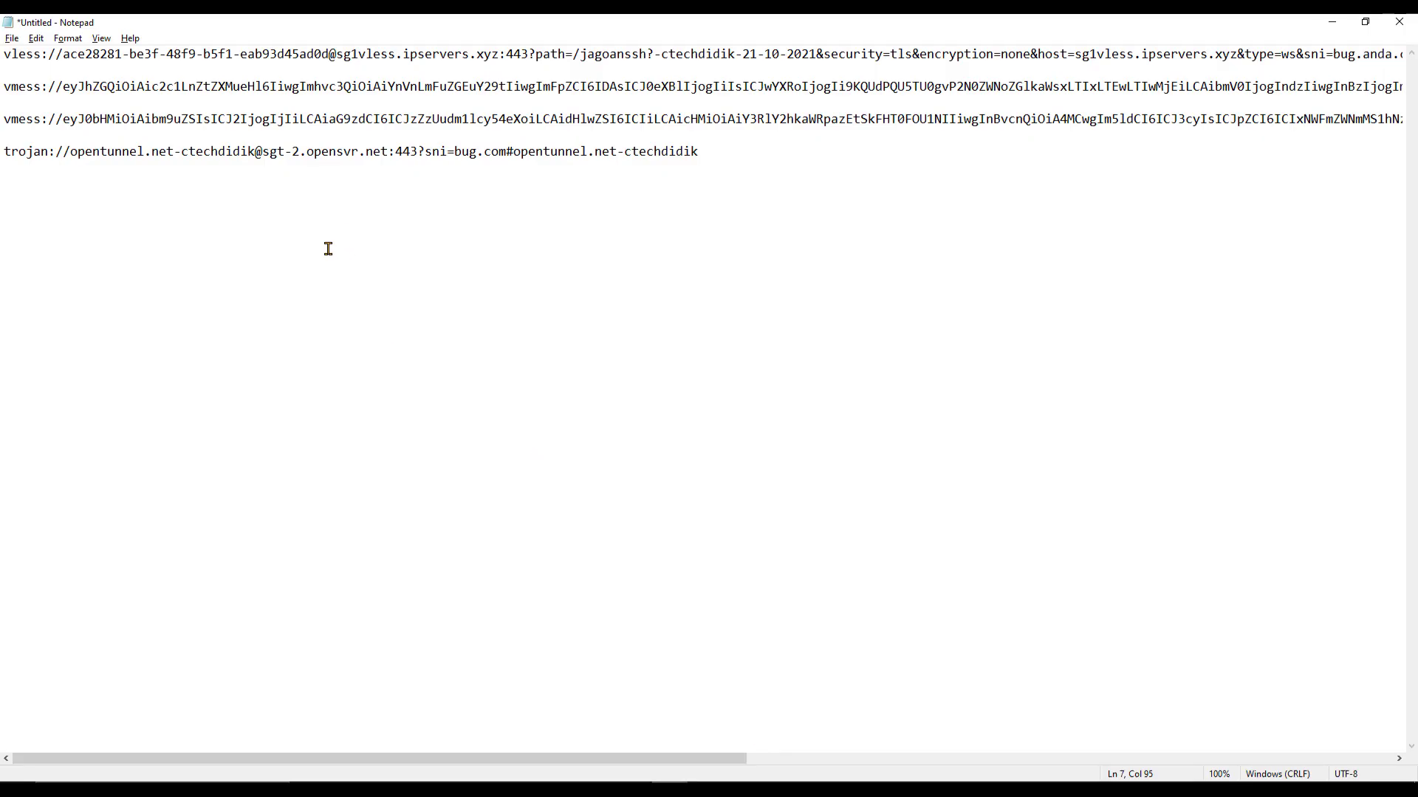
left_click_drag(3, 87, 46, 87)
left_click_drag(1, 154, 48, 154)
left_click(198, 211)
key("alt+Tab")
- Open the ShadowSocksR Plus+ server nodes page and add a new server node
scroll(569, 393, "down", 2)
scroll(569, 392, "up", 2)
left_click(341, 131)
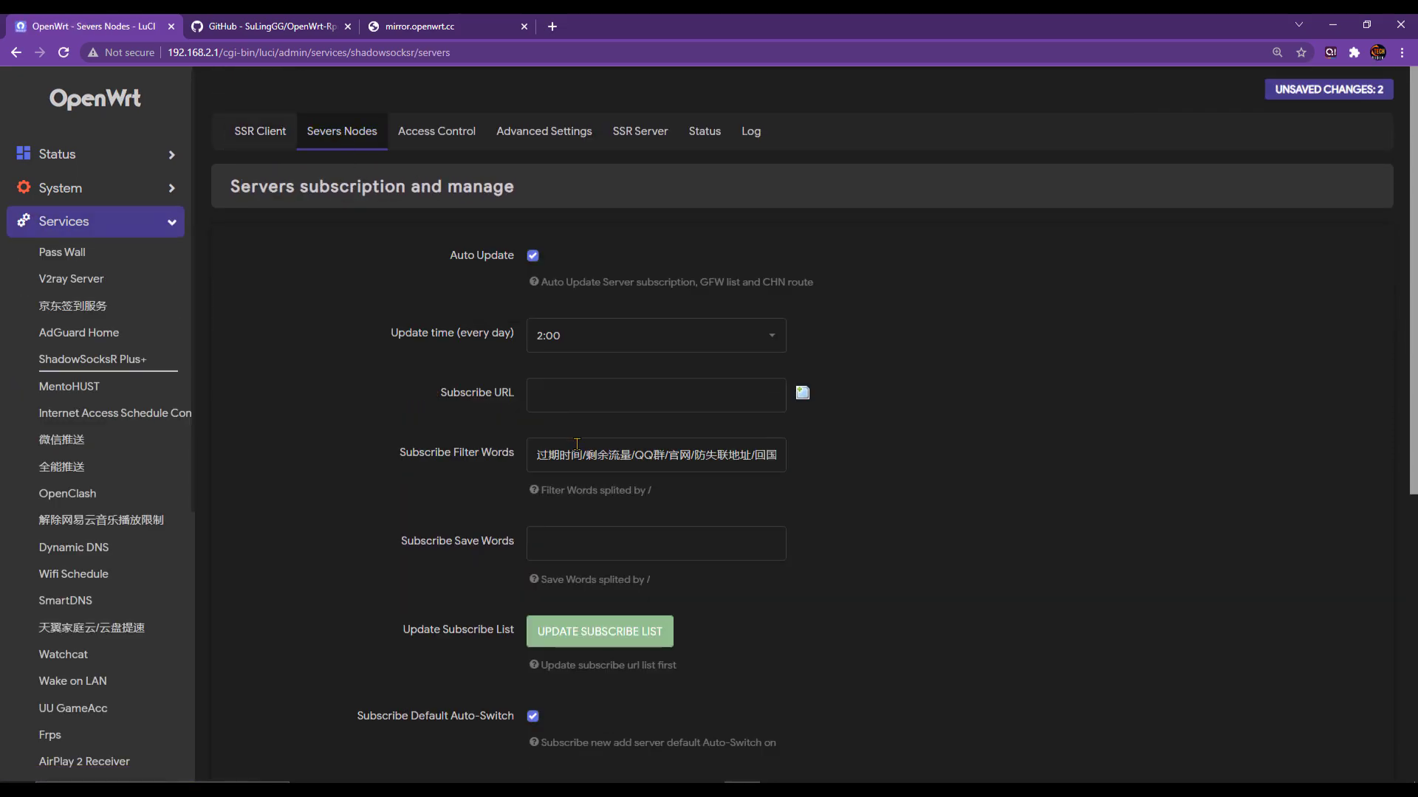
scroll(517, 502, "down", 6)
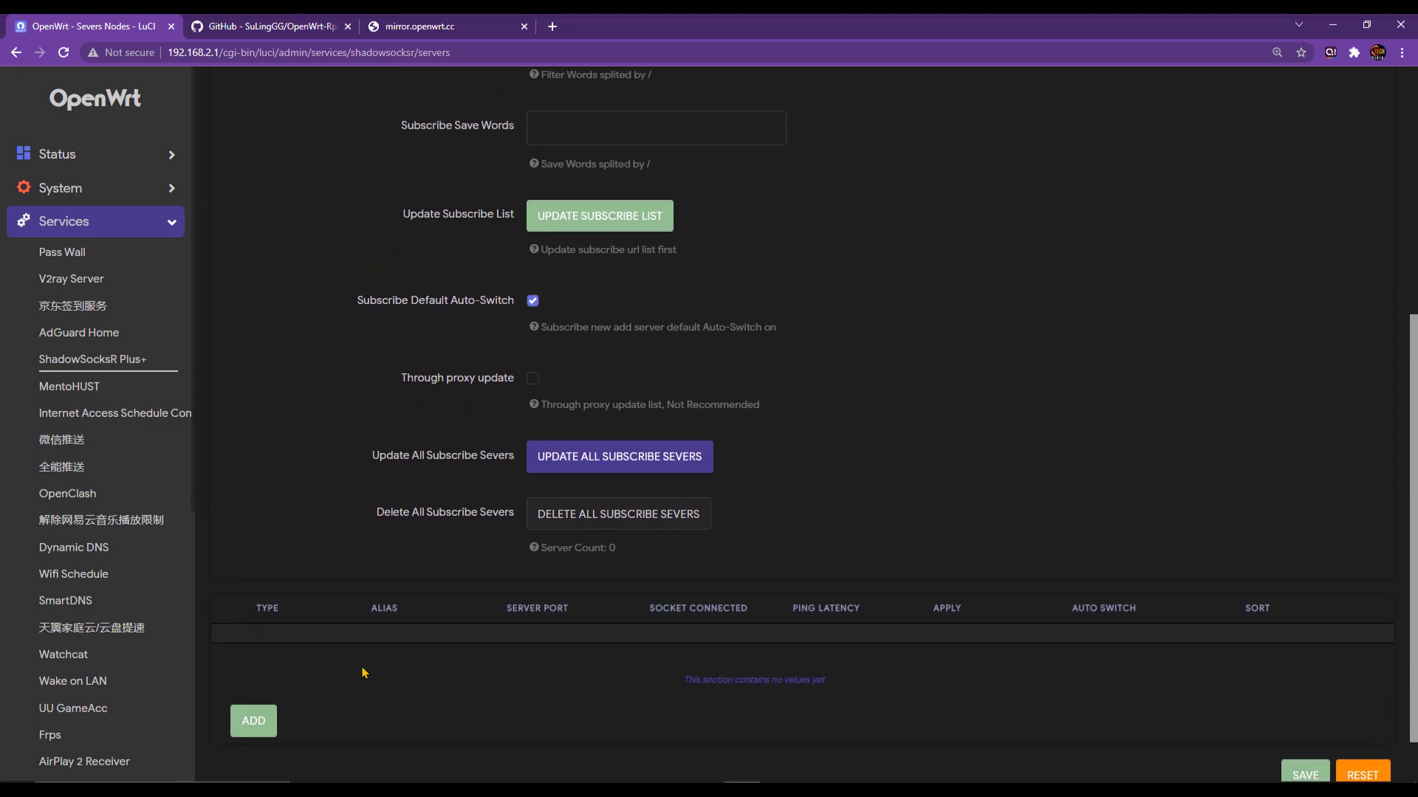
left_click(255, 660)
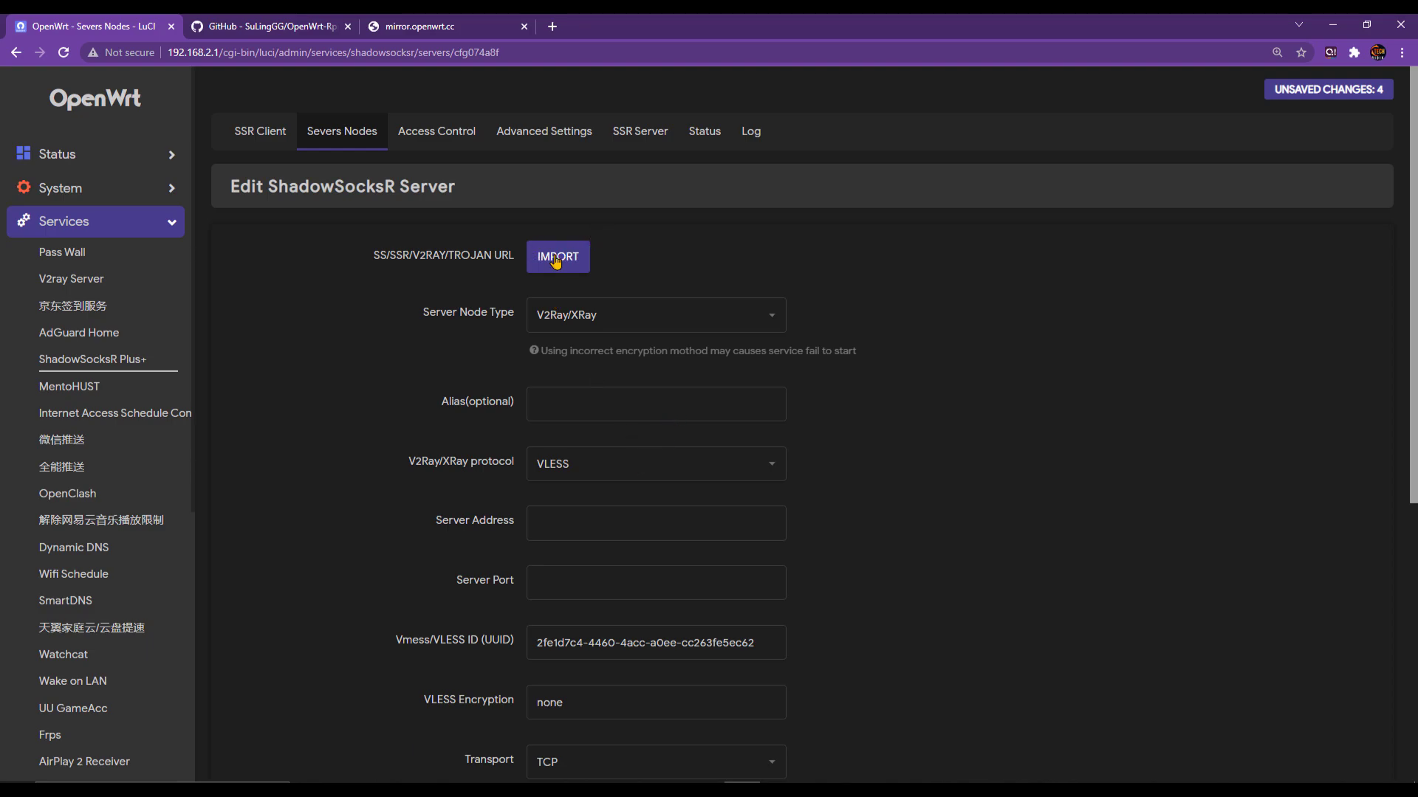
- Copy the VLESS sharing link from Notepad and import it into the new server node in Chrome
key("alt+Tab")
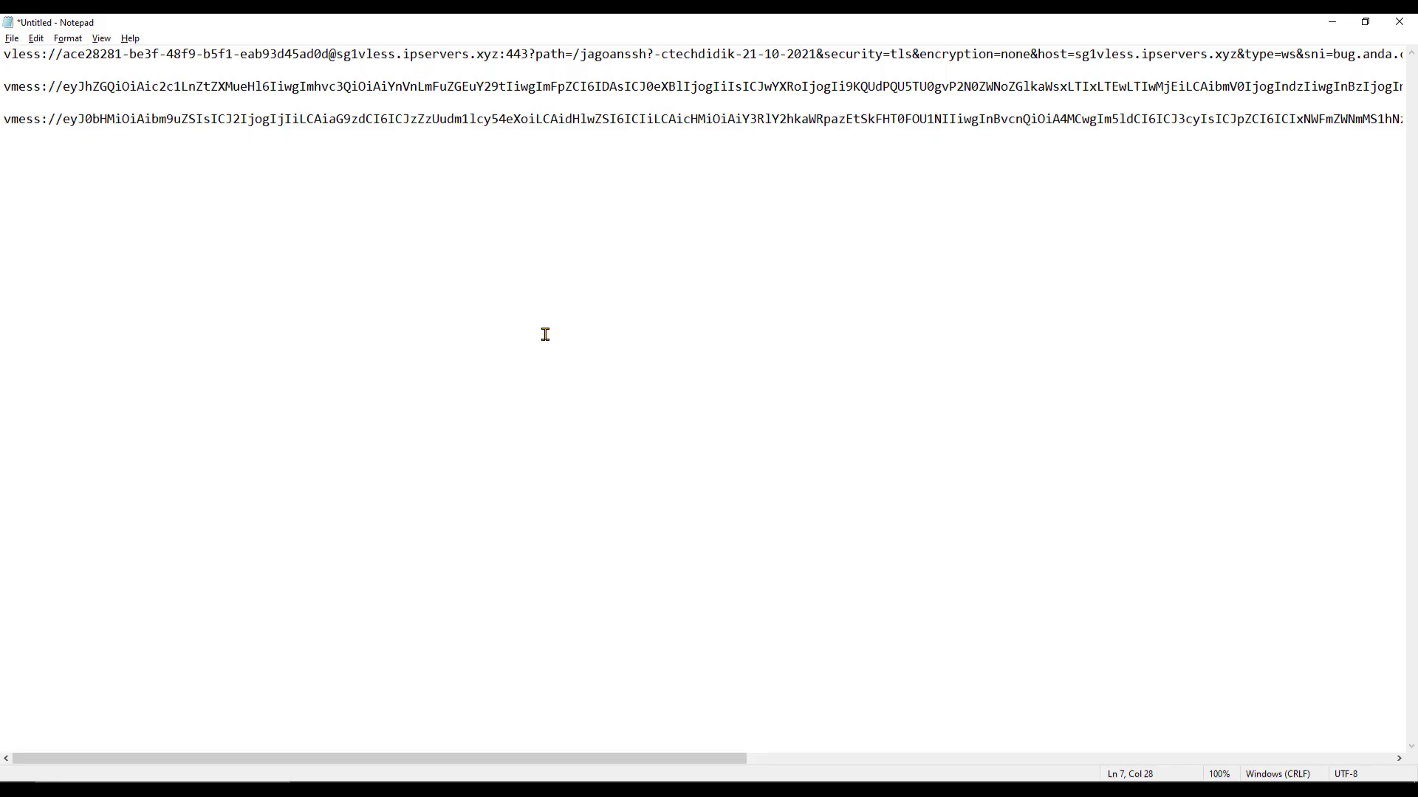
triple_click(8, 58)
key("ctrl+c")
key("alt+Tab")
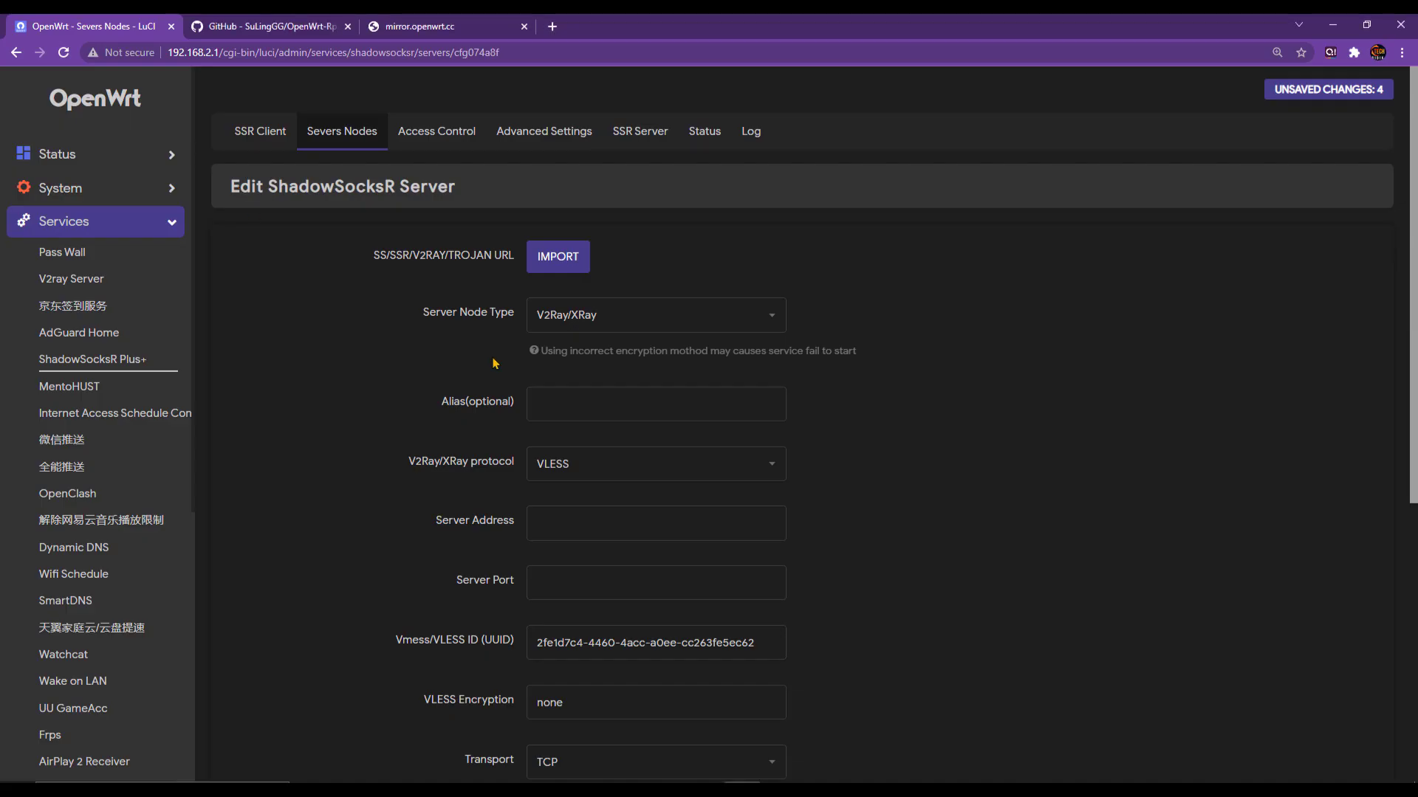
left_click(567, 265)
key("ctrl+v")
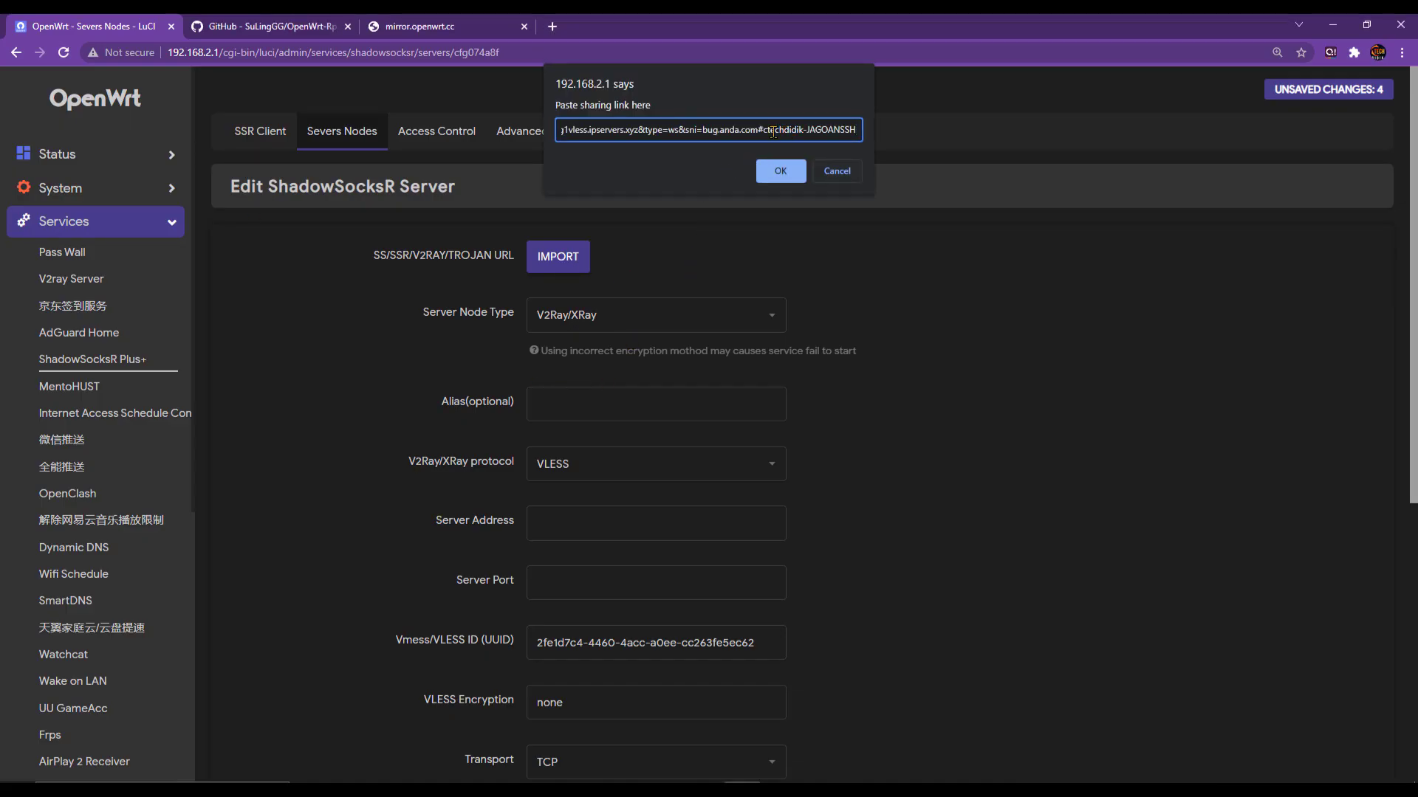
left_click(781, 170)
- Review the imported VLESS node's address, ID, transport and TLS settings, and save and apply the node
scroll(699, 595, "down", 6)
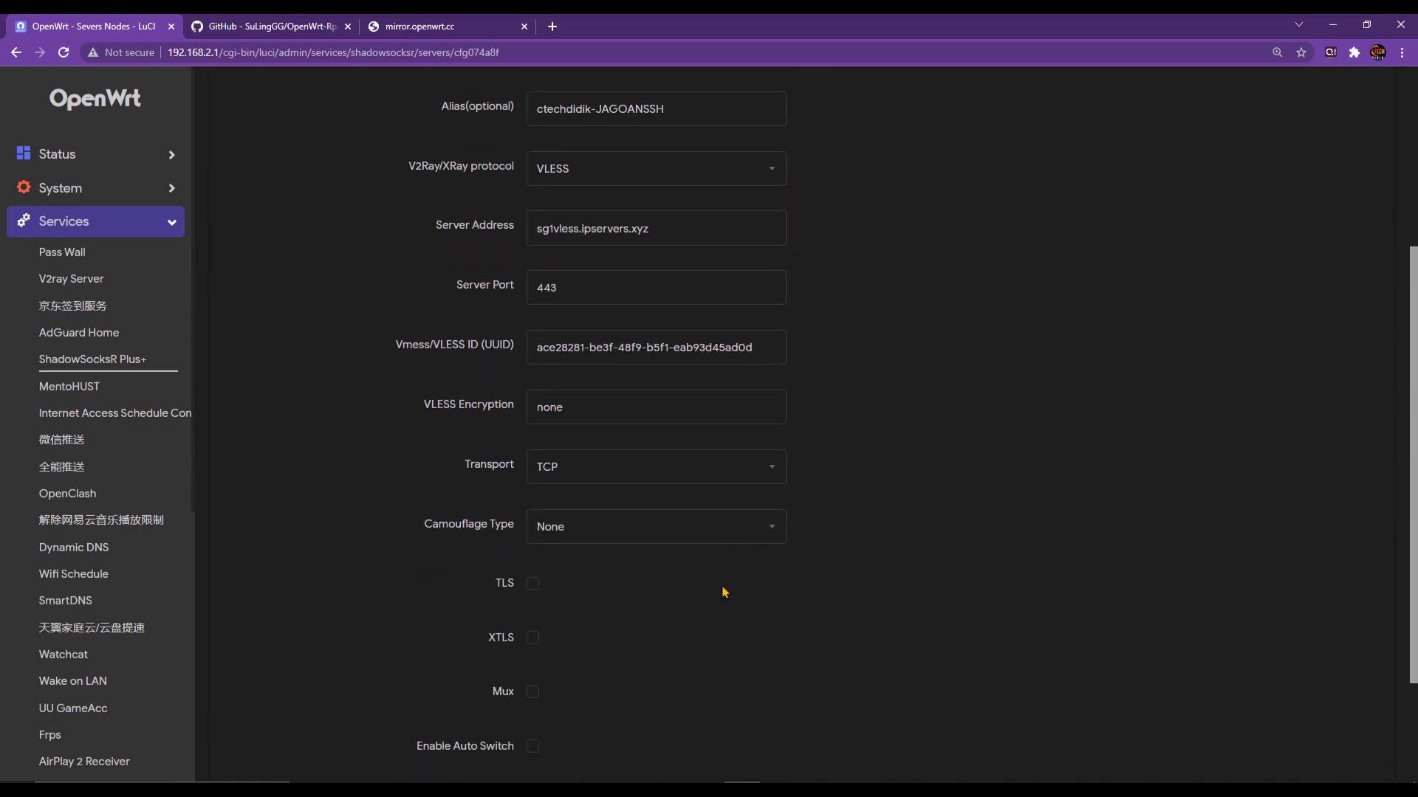
scroll(650, 591, "up", 6)
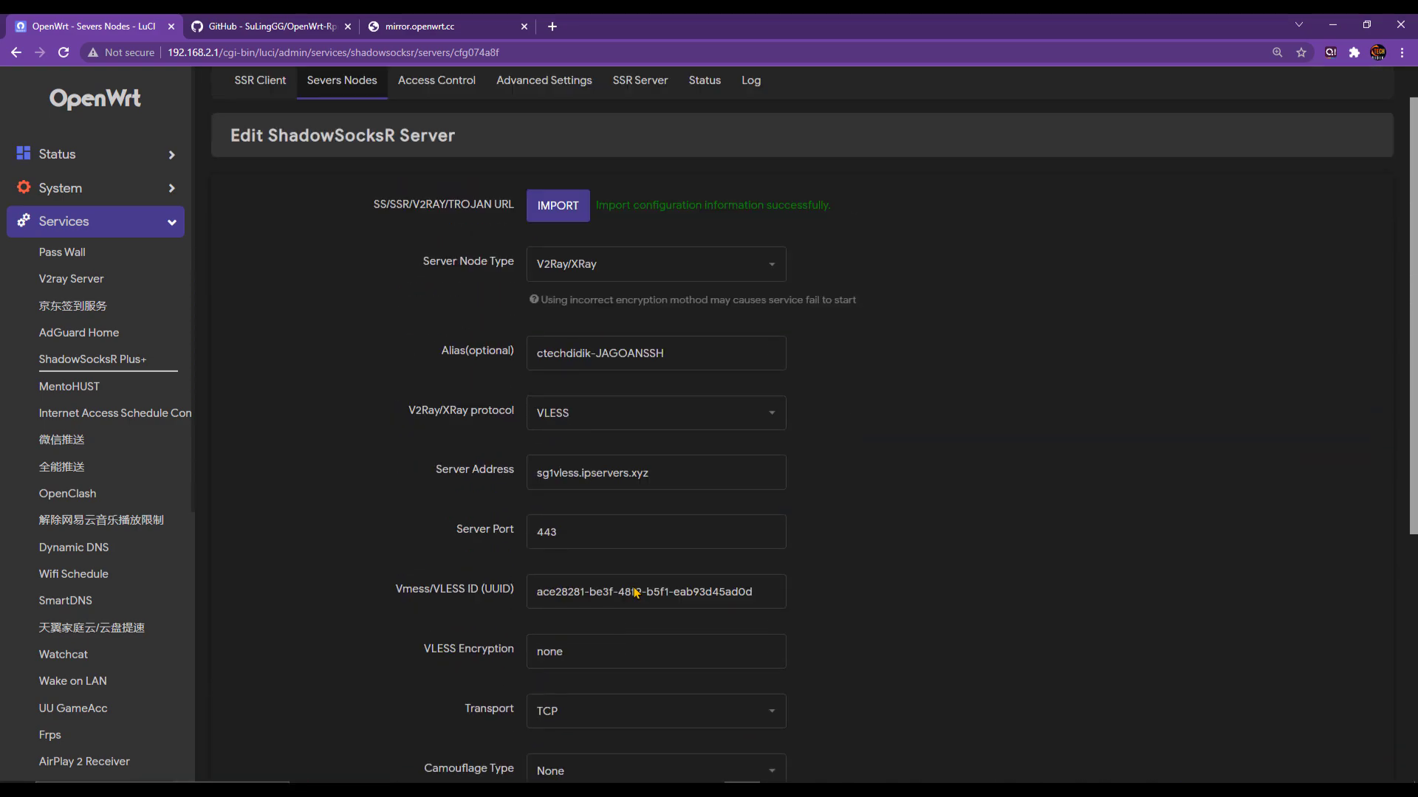
scroll(582, 570, "down", 6)
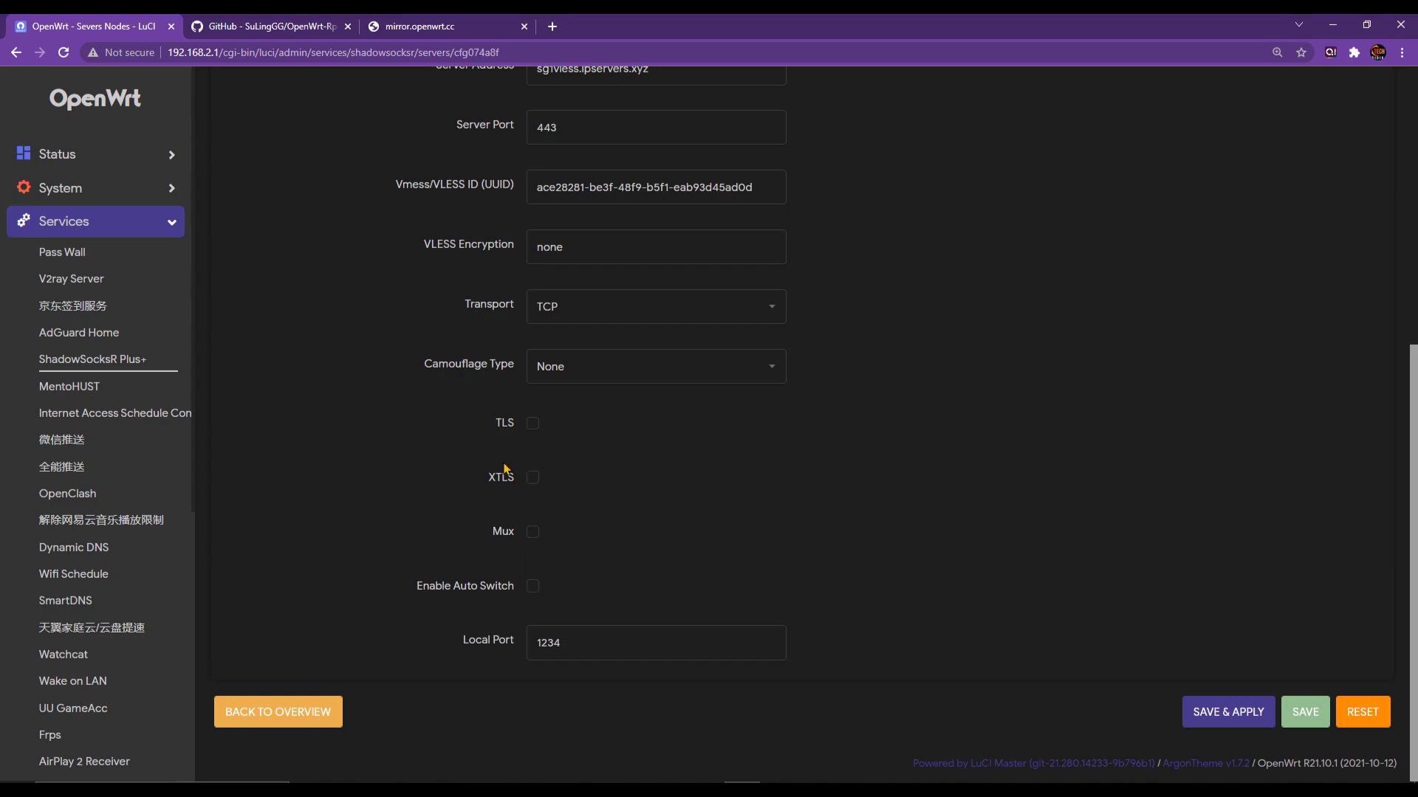
scroll(554, 547, "up", 4)
scroll(607, 617, "down", 3)
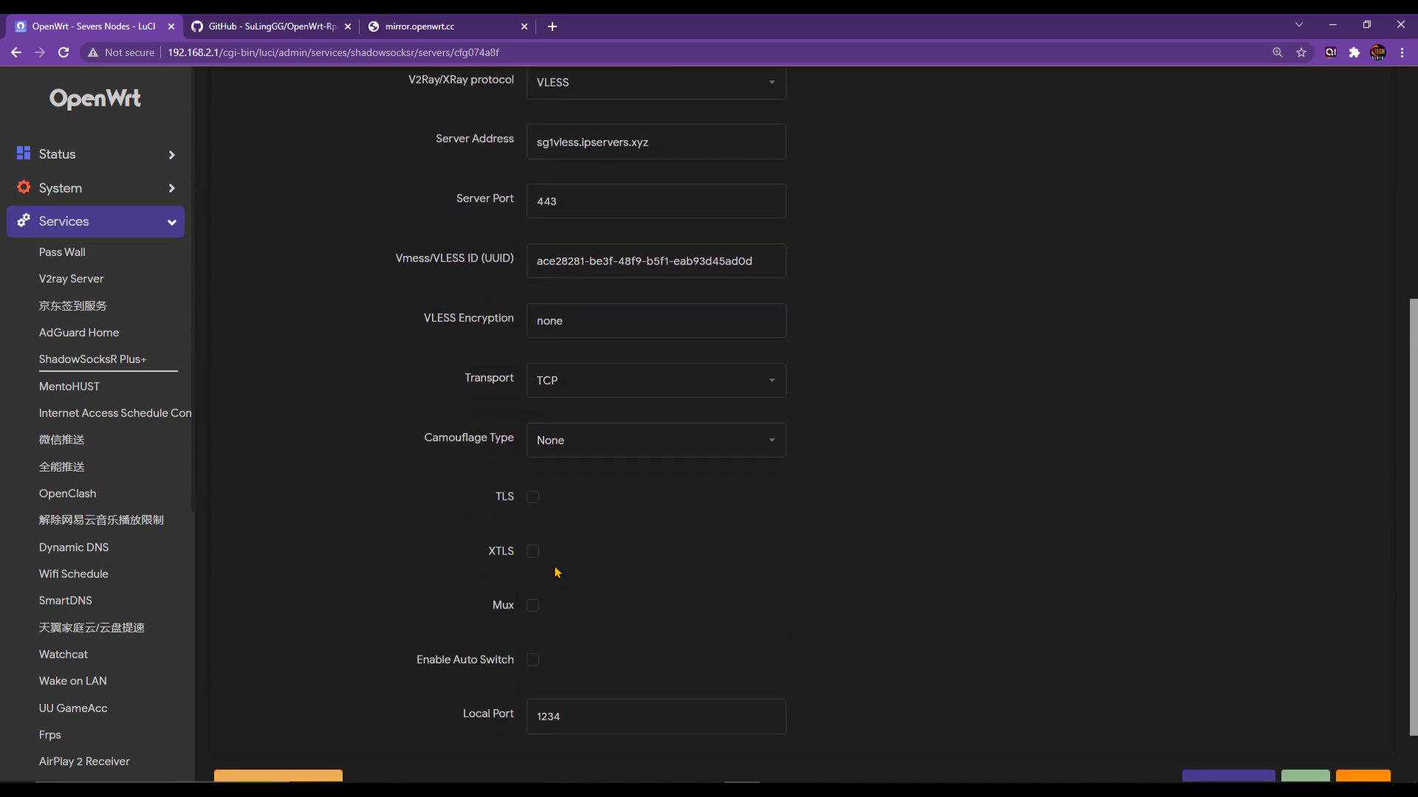
key("alt")
scroll(561, 429, "up", 3)
left_click_drag(672, 243, 601, 244)
left_click(989, 299)
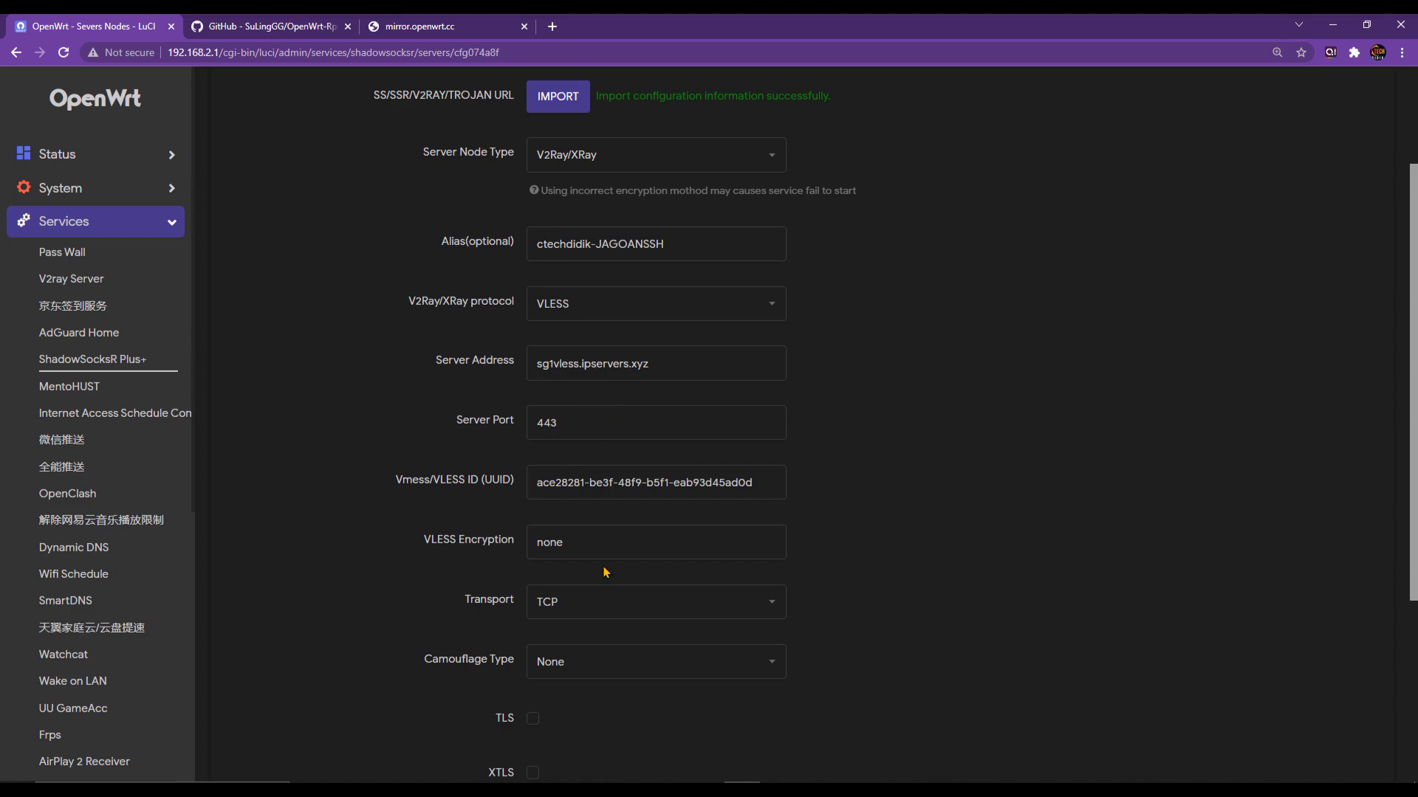
scroll(606, 572, "down", 4)
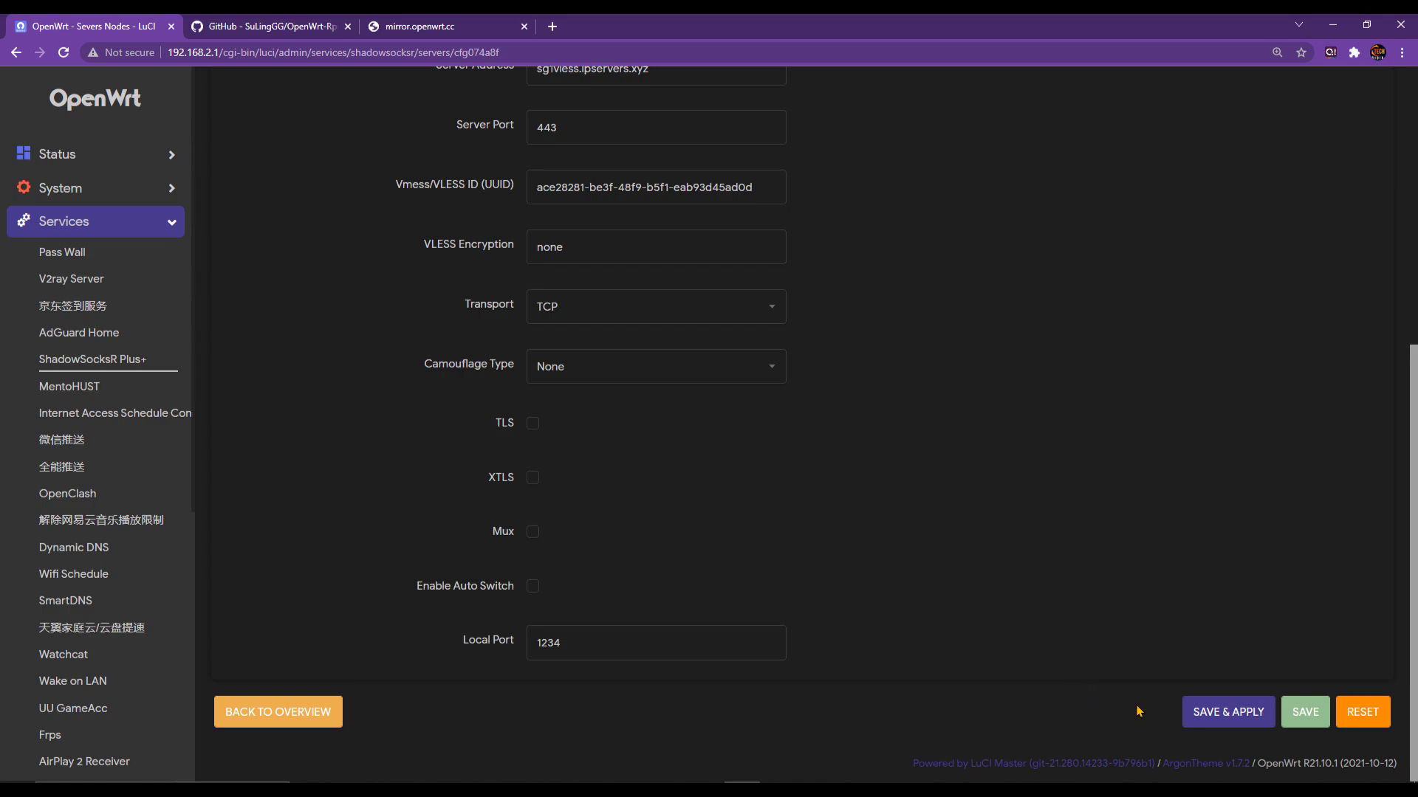
left_click(1226, 718)
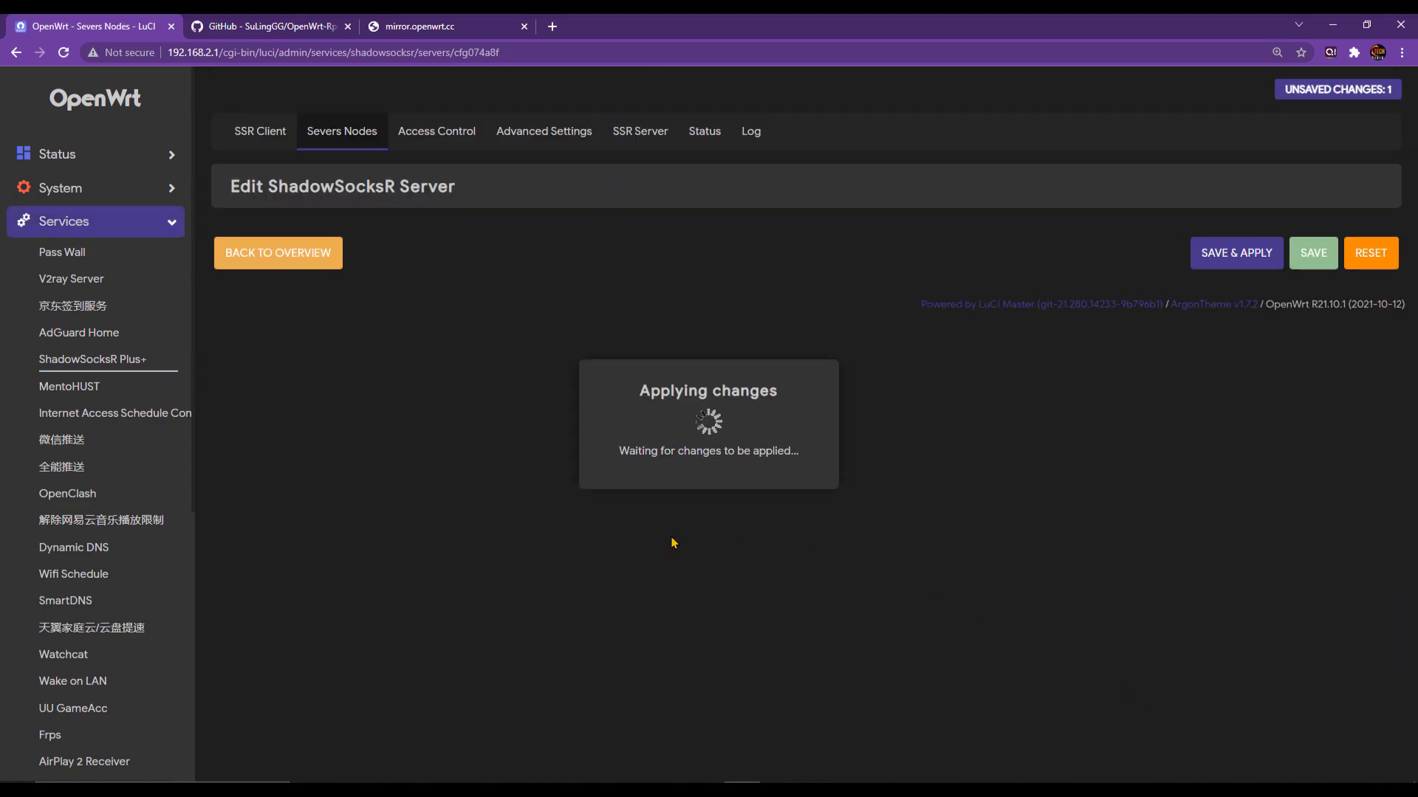
- Copy the first VMess sharing link from Notepad, add another server node in Chrome, and import the link into it
key("alt+Tab")
triple_click(2, 88)
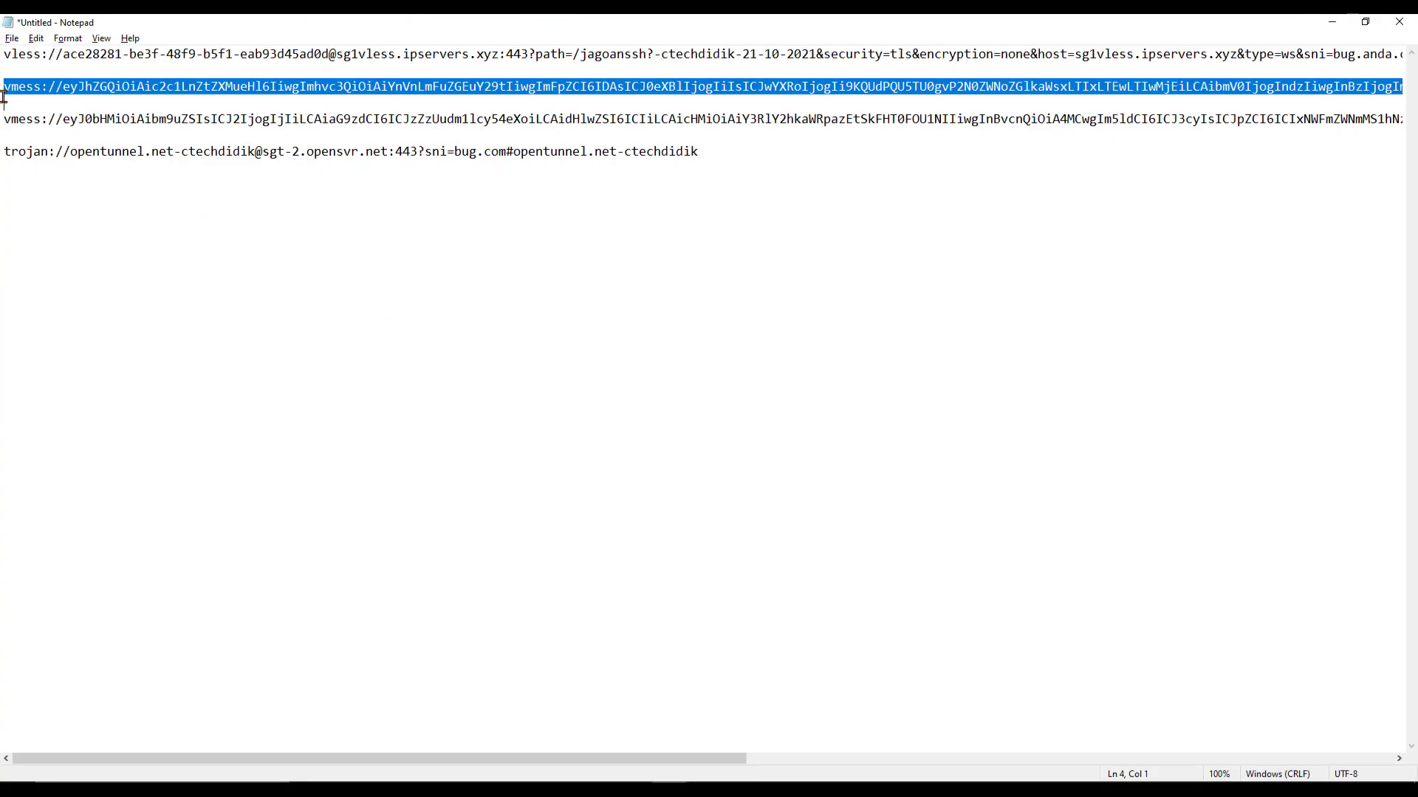
key("alt+Tab")
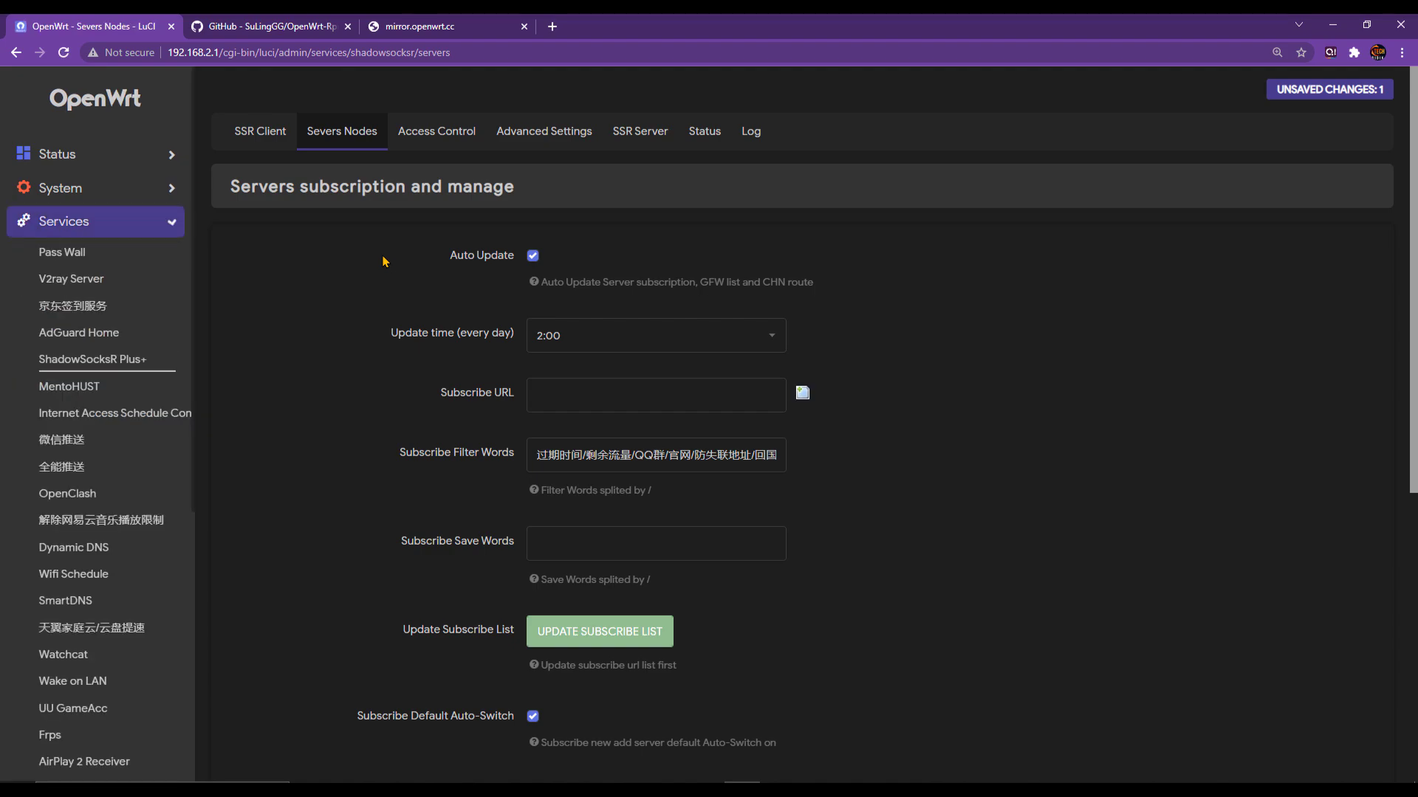
scroll(268, 676, "down", 7)
left_click(254, 658)
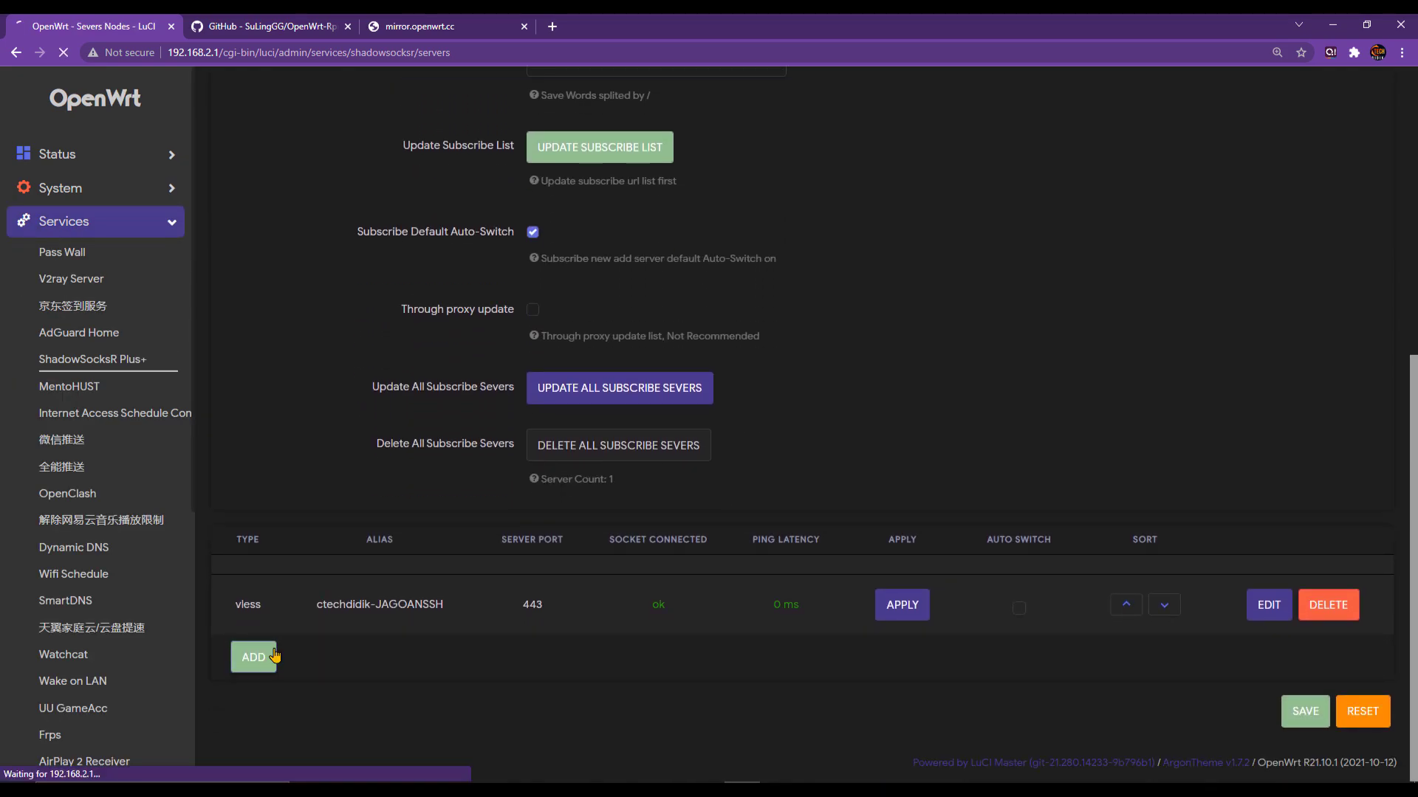
left_click(558, 258)
key("ctrl+v")
left_click(779, 166)
- Check the VMess node's TLS host, enable allowInsecure, and save and apply the node
scroll(591, 539, "down", 8)
scroll(575, 587, "down", 3)
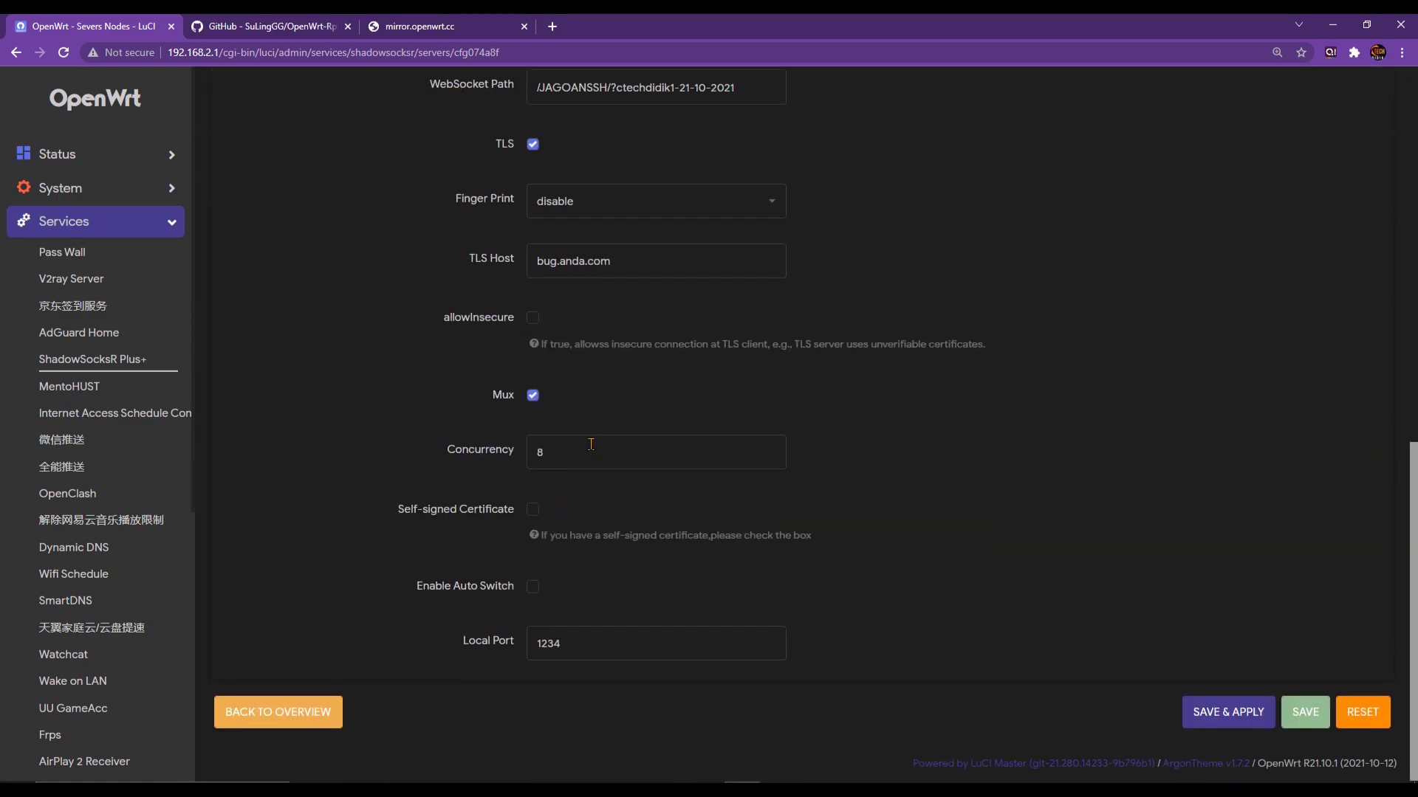
left_click_drag(618, 259, 456, 260)
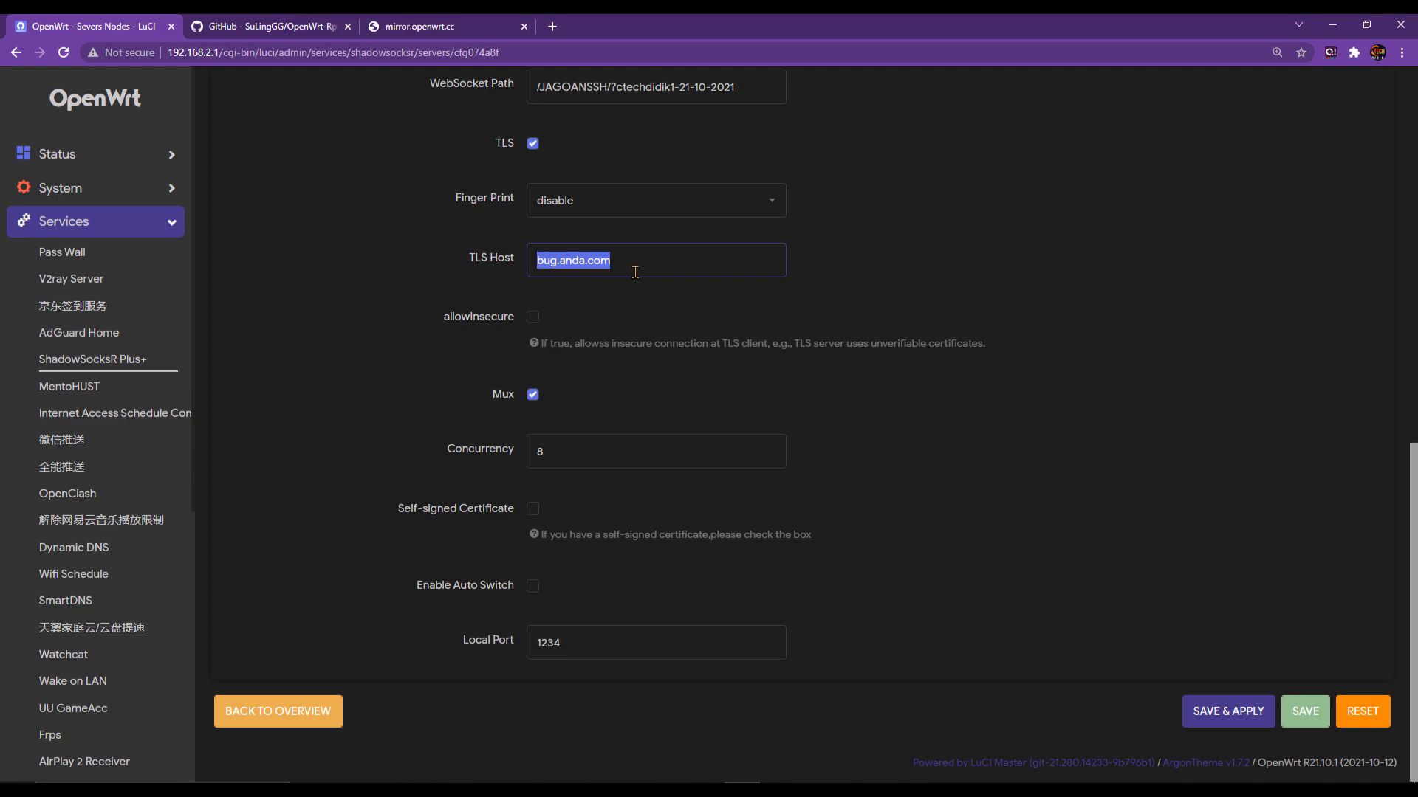
left_click(532, 319)
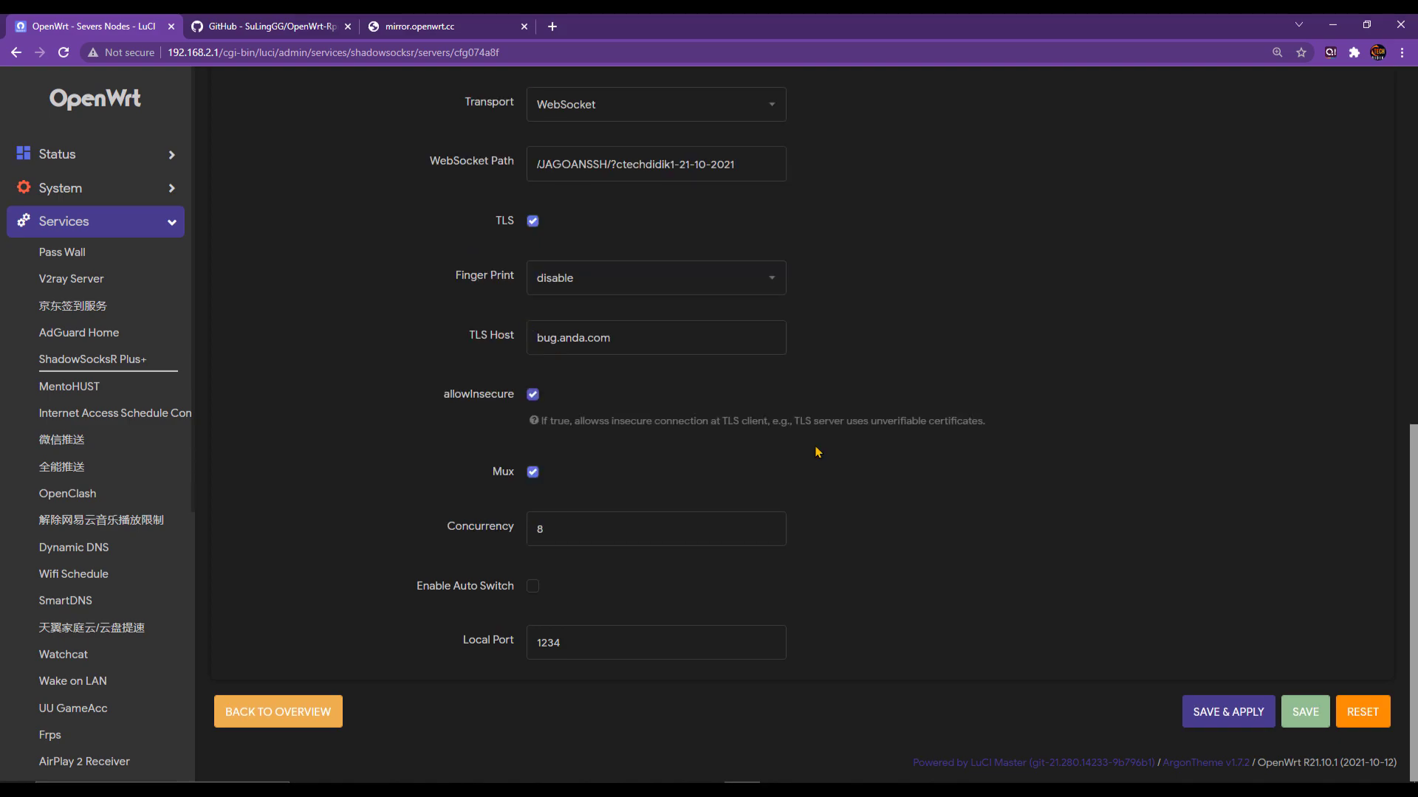
left_click(1230, 711)
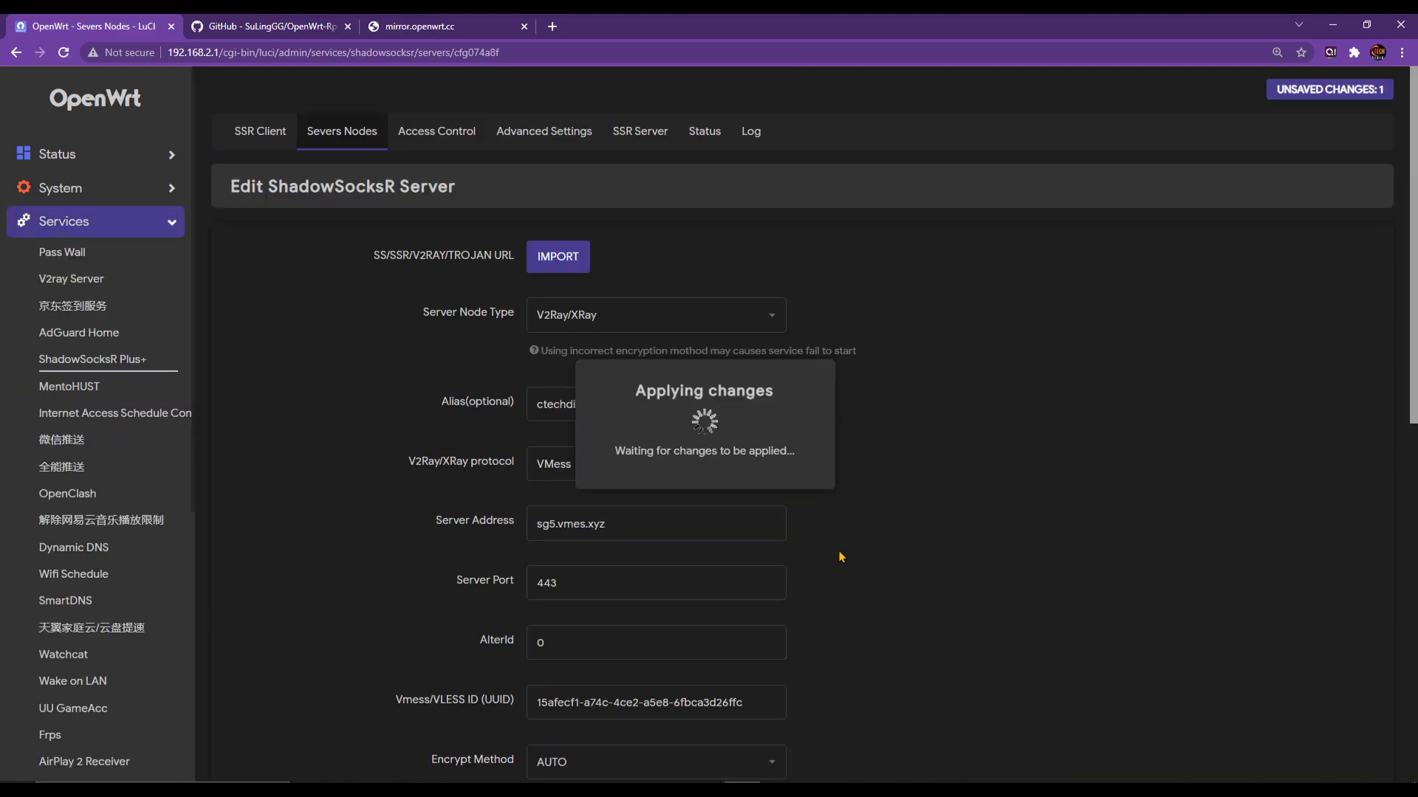
- Copy the second VMess sharing link from Notepad and add a third server node in Chrome
key("alt+Tab")
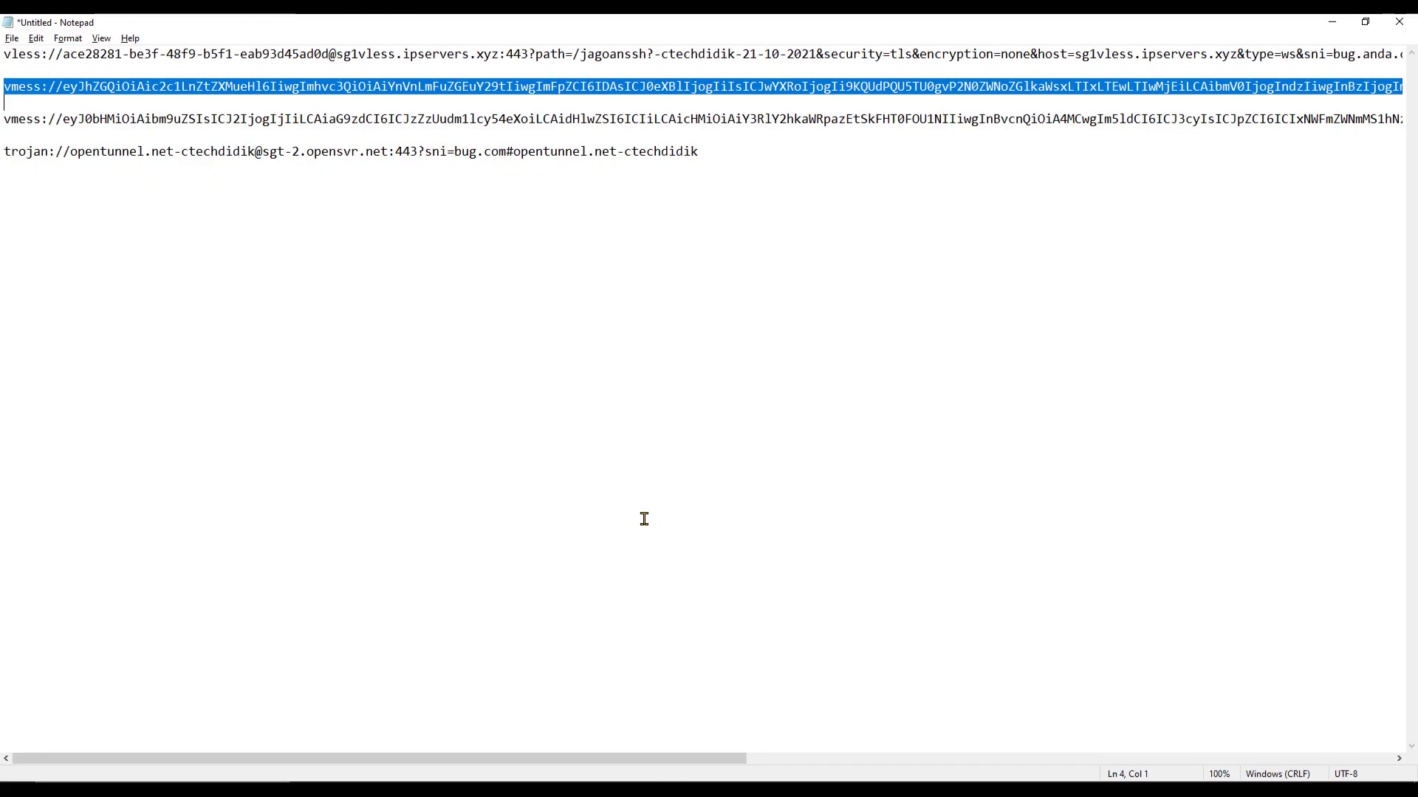
left_click_drag(5, 121, 6, 127)
key("alt+Tab")
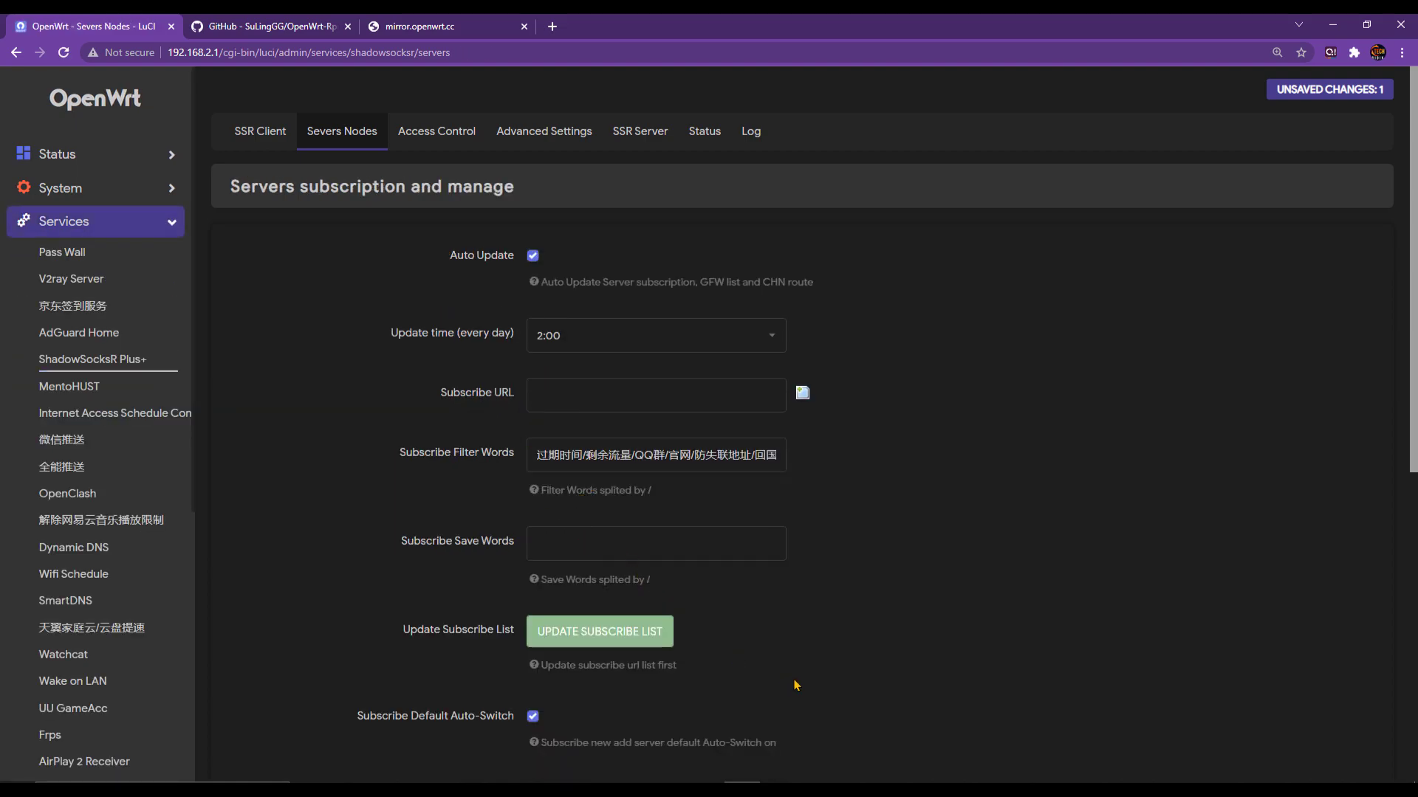
scroll(796, 685, "down", 7)
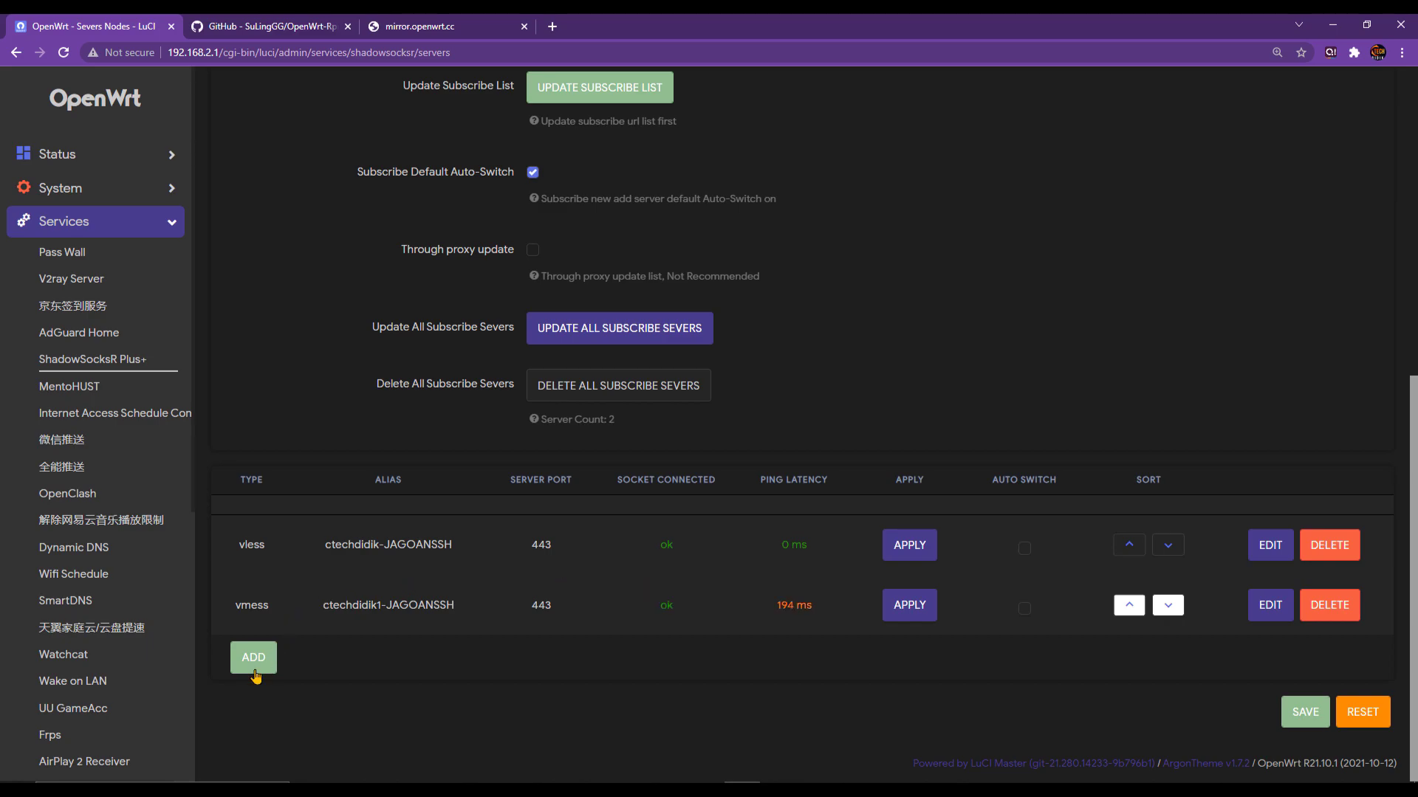
left_click(254, 671)
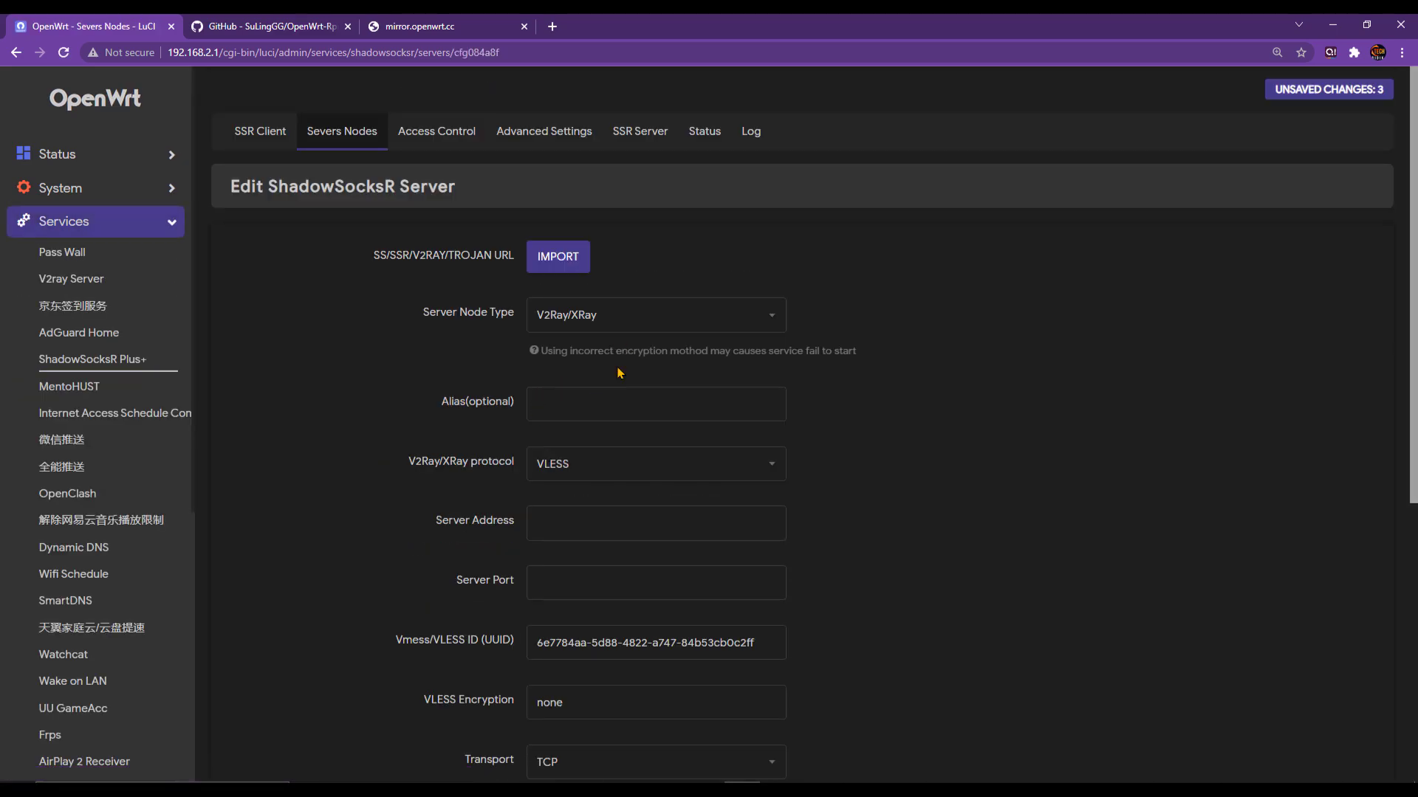
- Import the second VMess sharing link into the new node, and save and apply it
left_click(559, 257)
key("ctrl+v")
left_click(773, 172)
scroll(796, 609, "down", 1)
scroll(1022, 690, "down", 7)
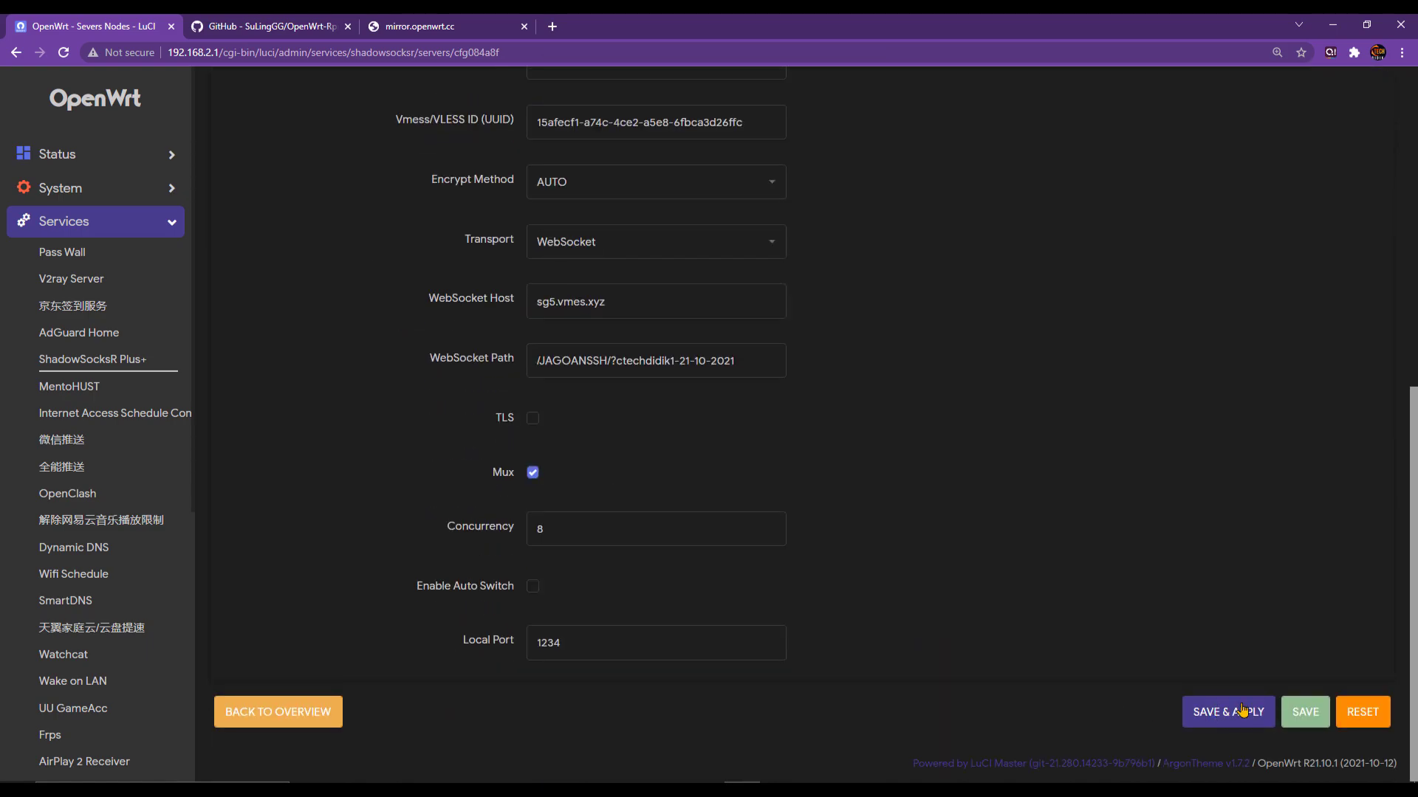
left_click(1232, 712)
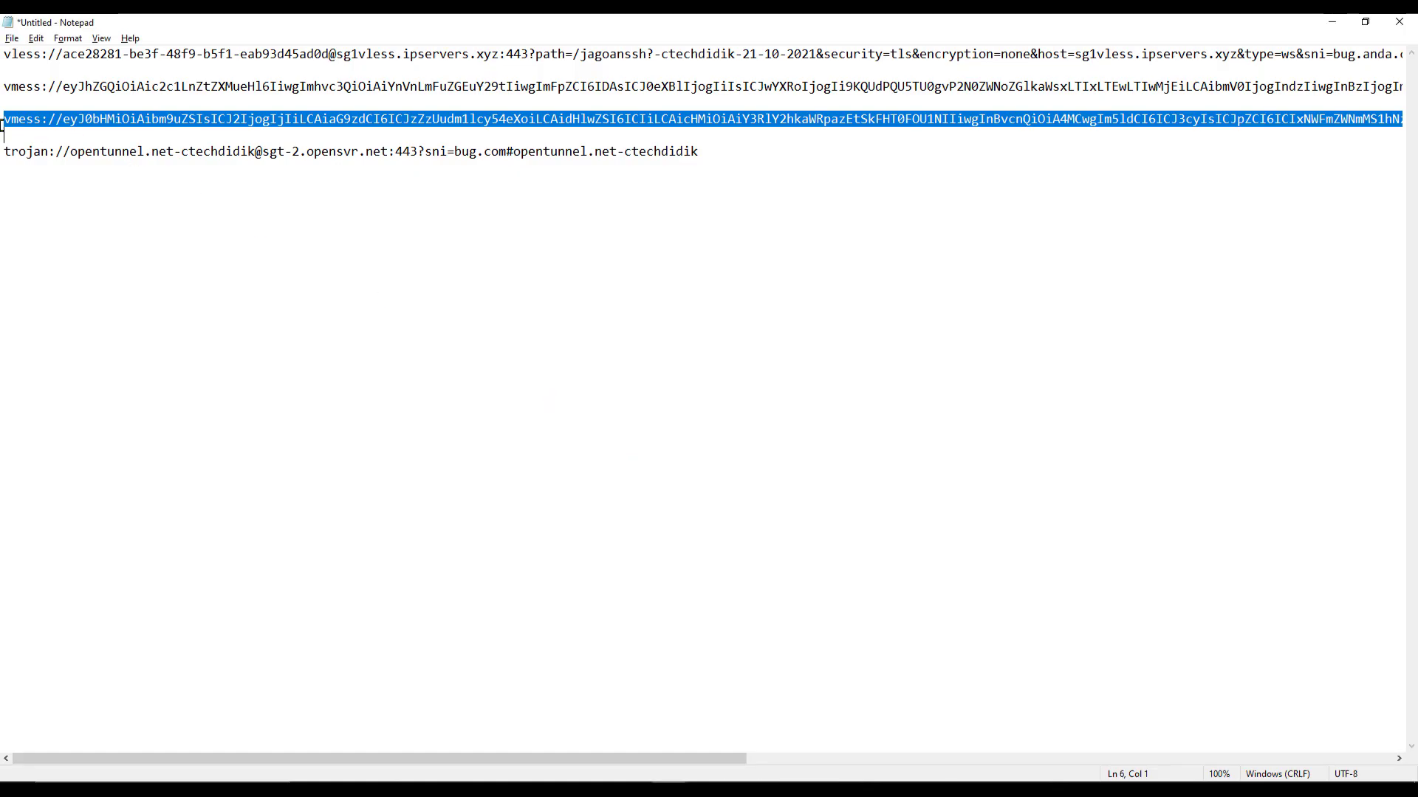
- Copy the Trojan sharing link from Notepad, import it into a new server node in Chrome, and set its node type to Trojan
left_click_drag(2, 153, 793, 162)
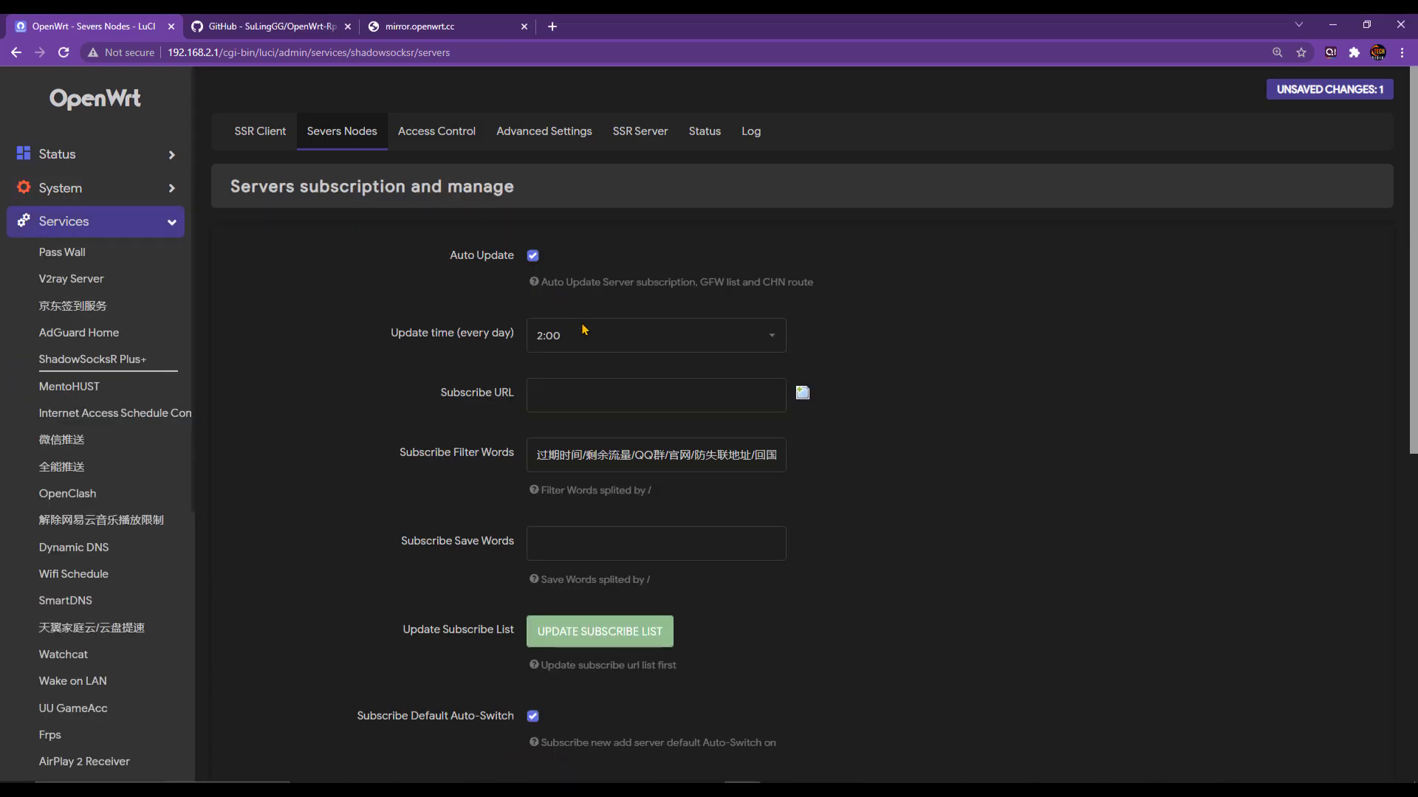
scroll(559, 420, "down", 6)
scroll(559, 420, "down", 2)
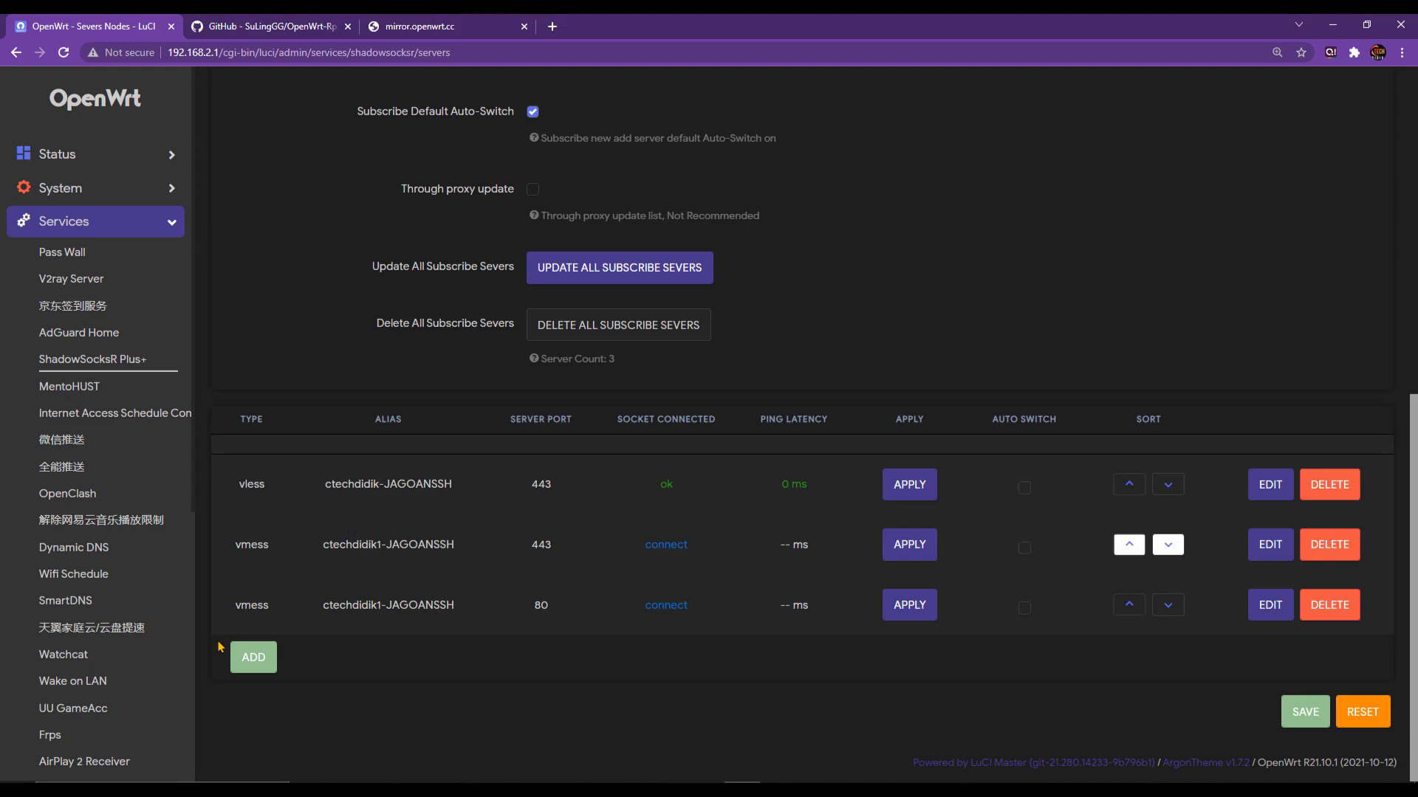
left_click(253, 659)
left_click(559, 256)
key("ctrl+v")
left_click(779, 169)
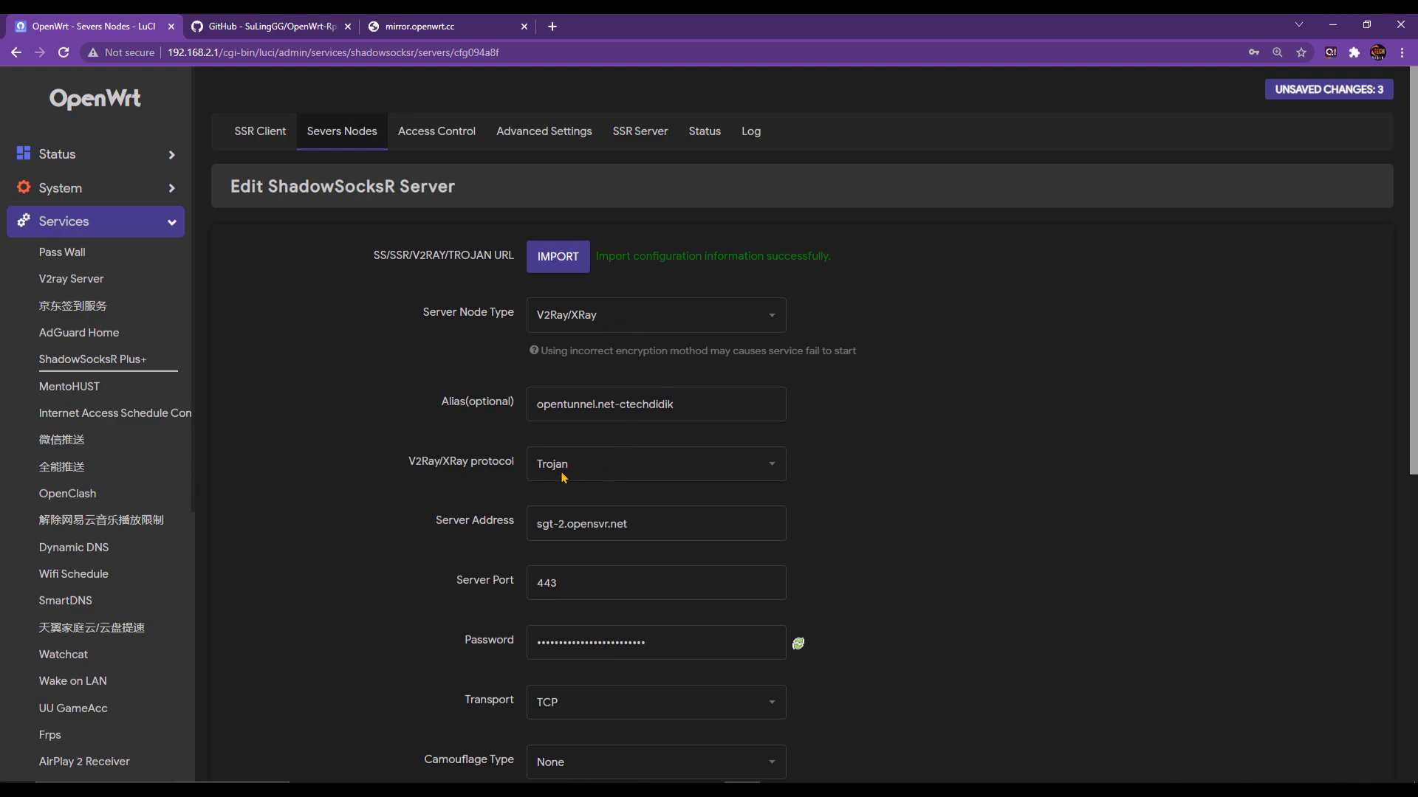
left_click(748, 313)
left_click(677, 390)
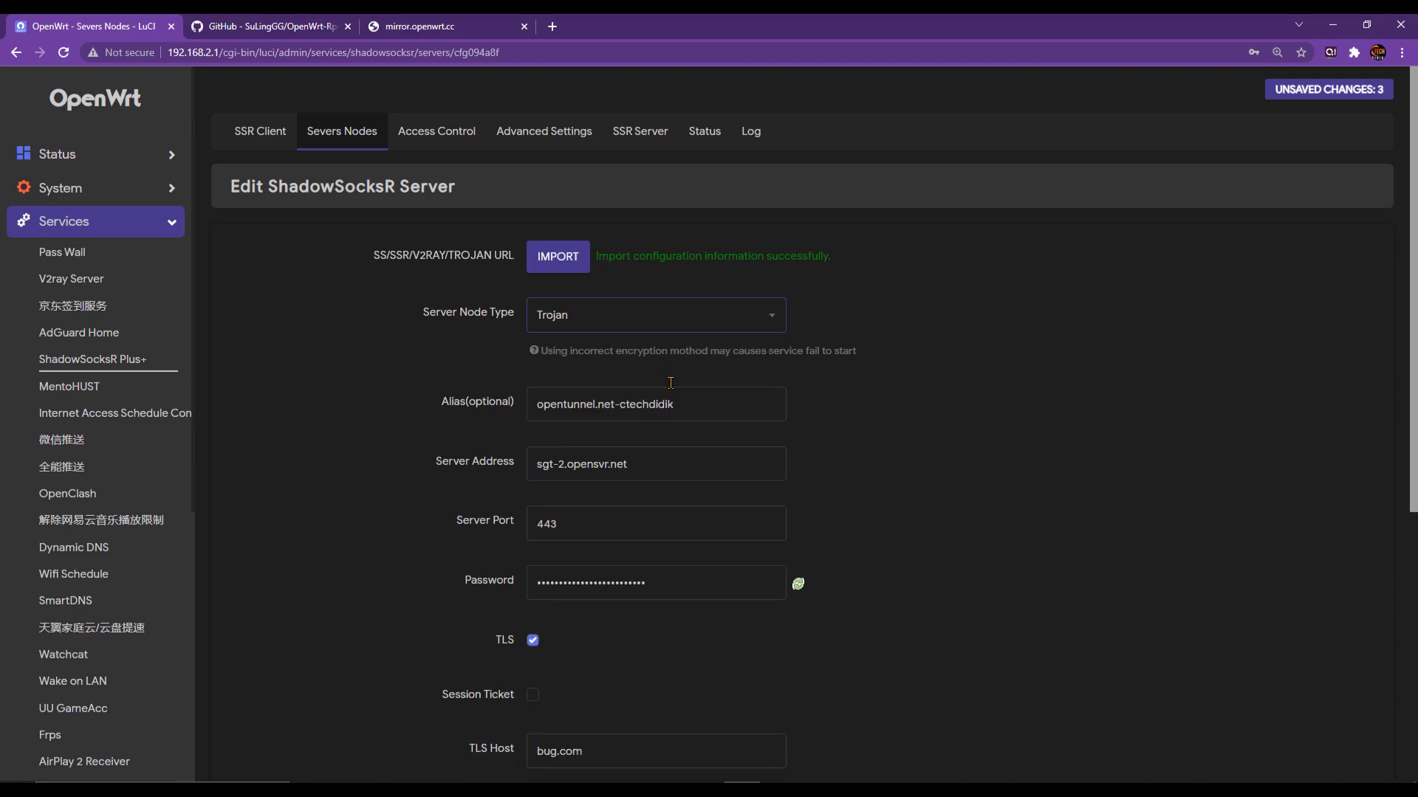
- Enable allowInsecure on the Trojan server node
scroll(686, 517, "down", 4)
scroll(516, 523, "down", 1)
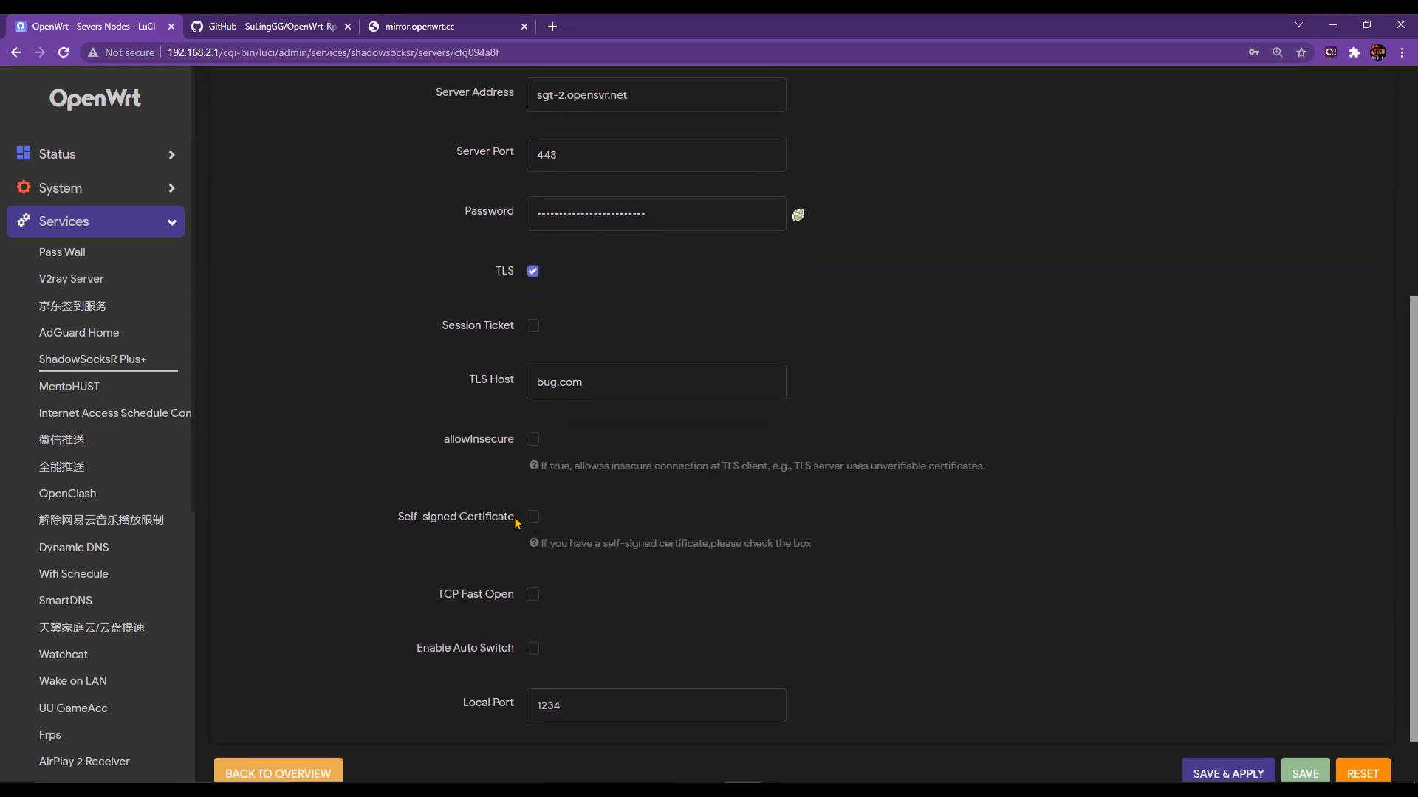
left_click(532, 443)
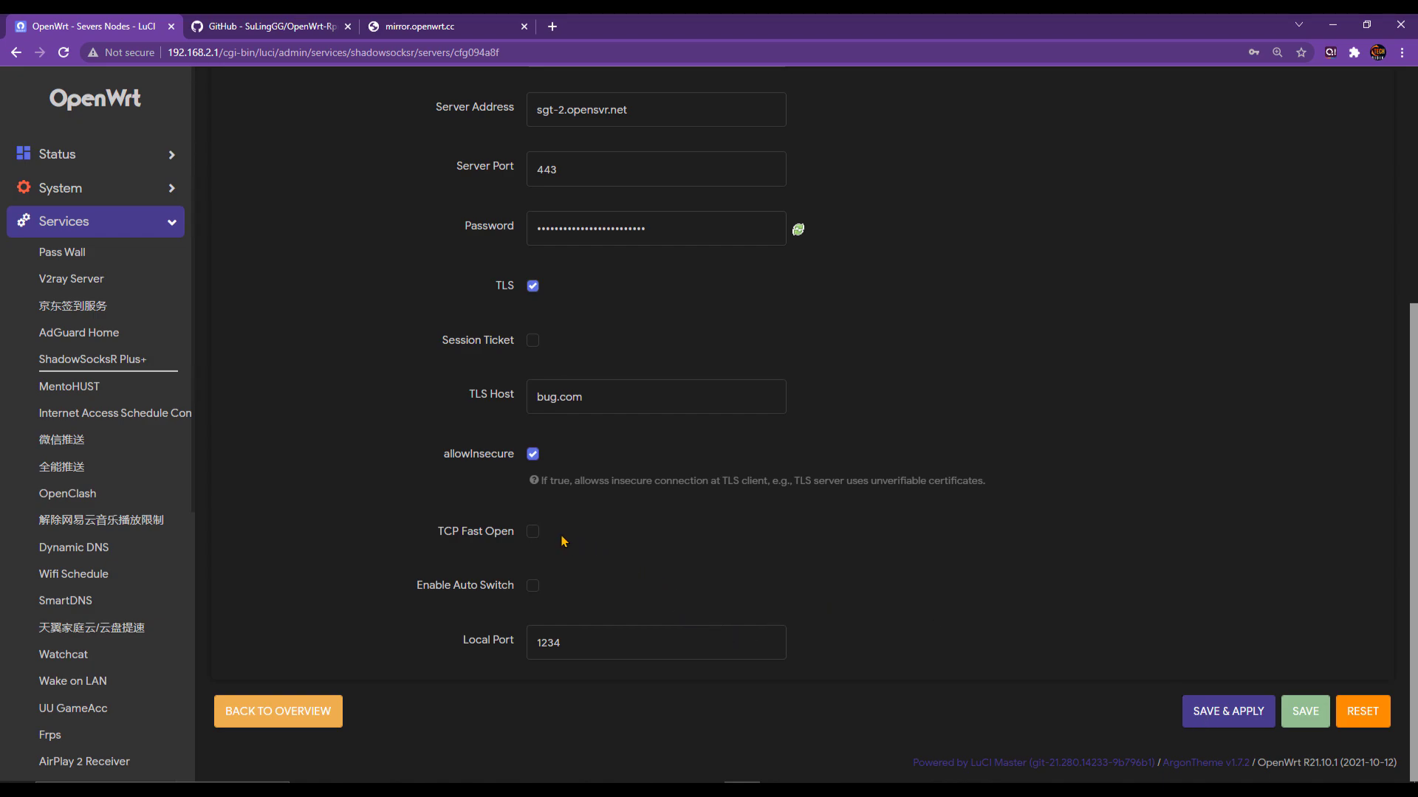
- Change the Trojan node's server node type to V2Ray/XRay, check its remaining fields, and save and apply the node
scroll(545, 550, "up", 5)
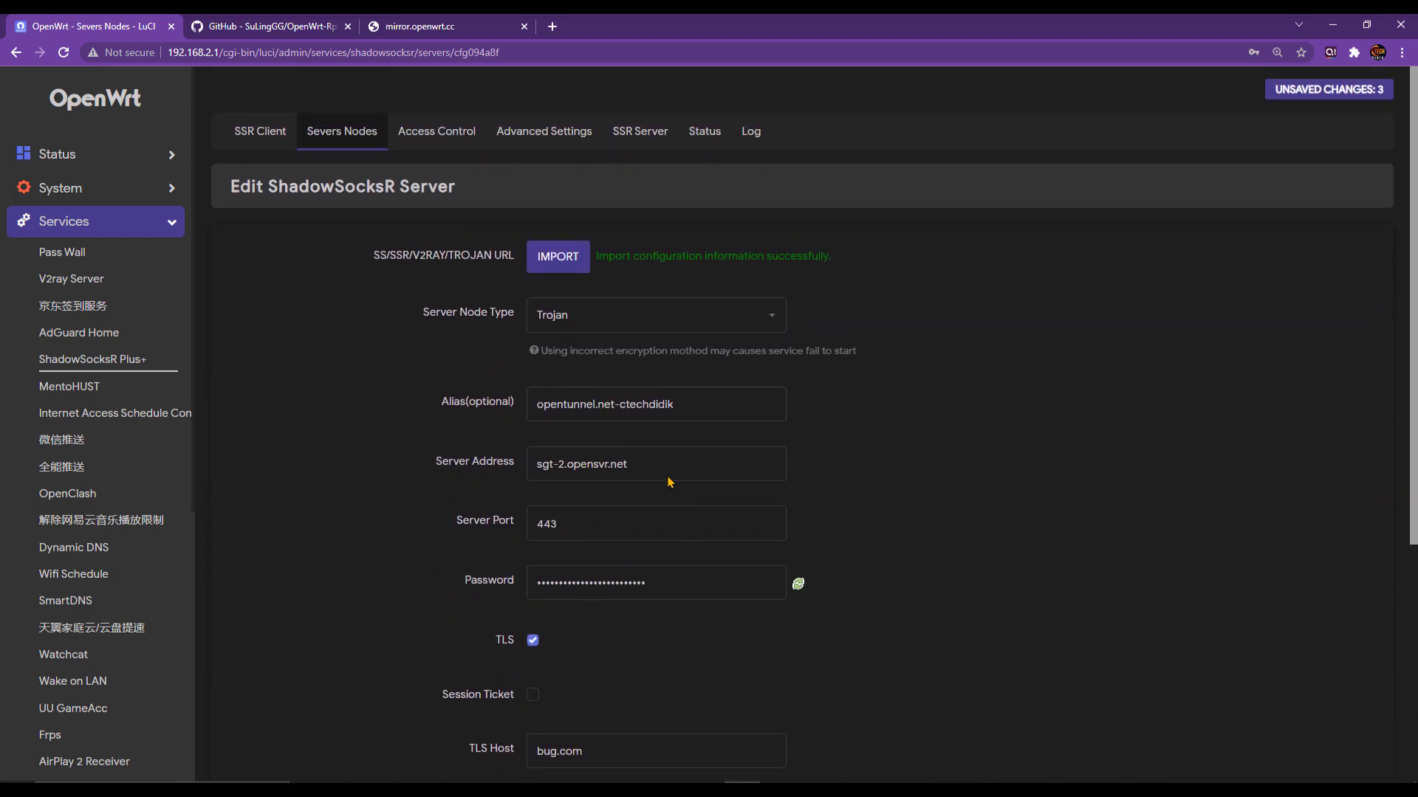
left_click(658, 328)
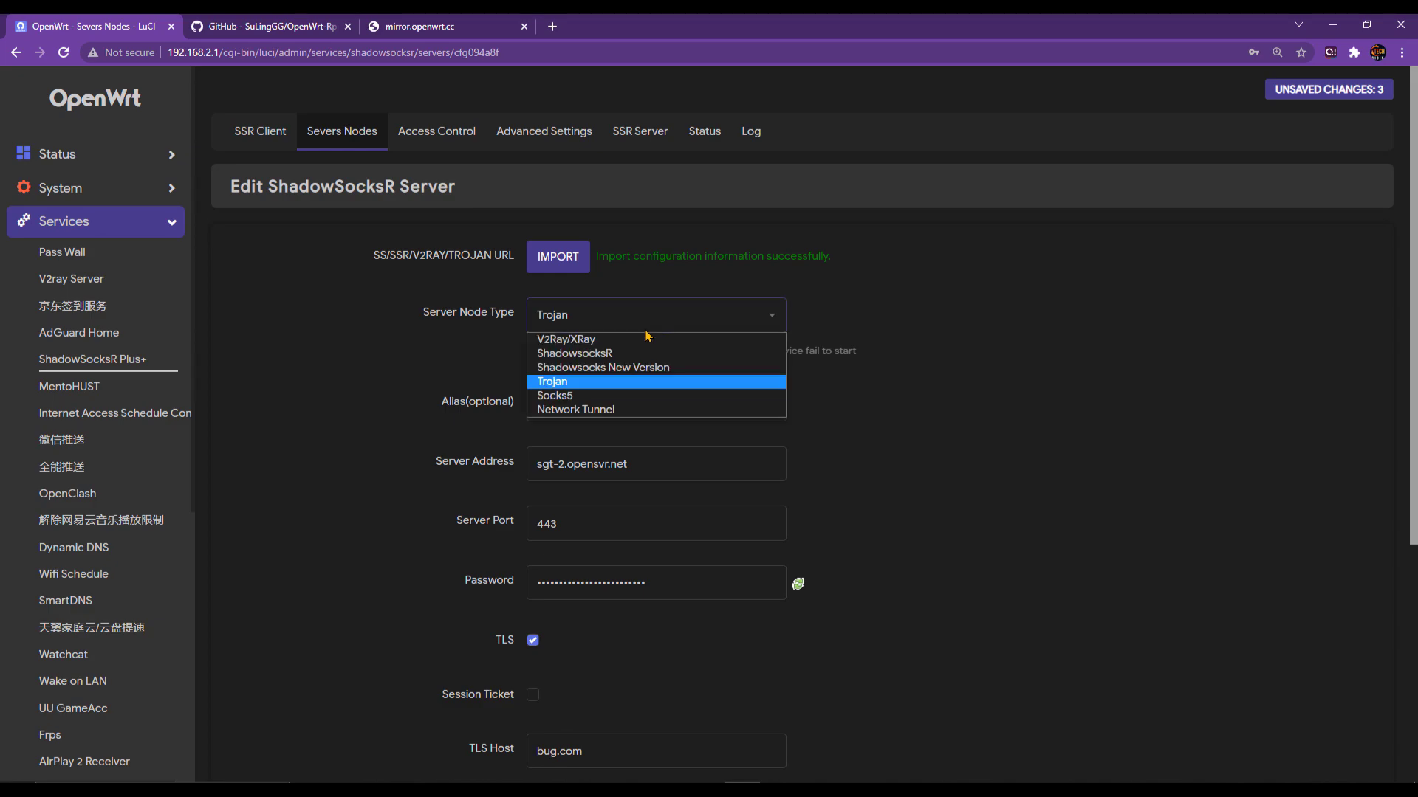
left_click(591, 341)
left_click(632, 315)
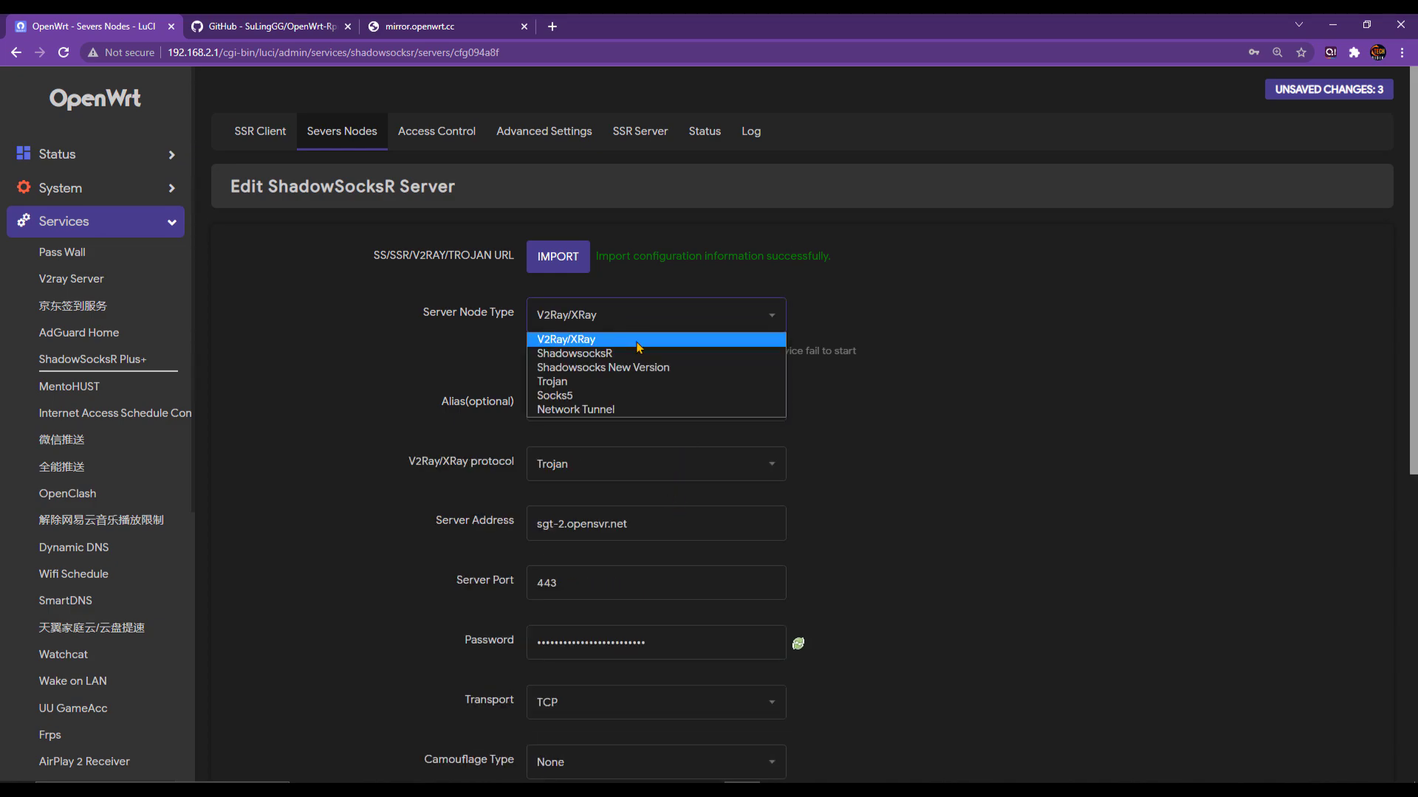
left_click(1027, 369)
scroll(616, 570, "down", 6)
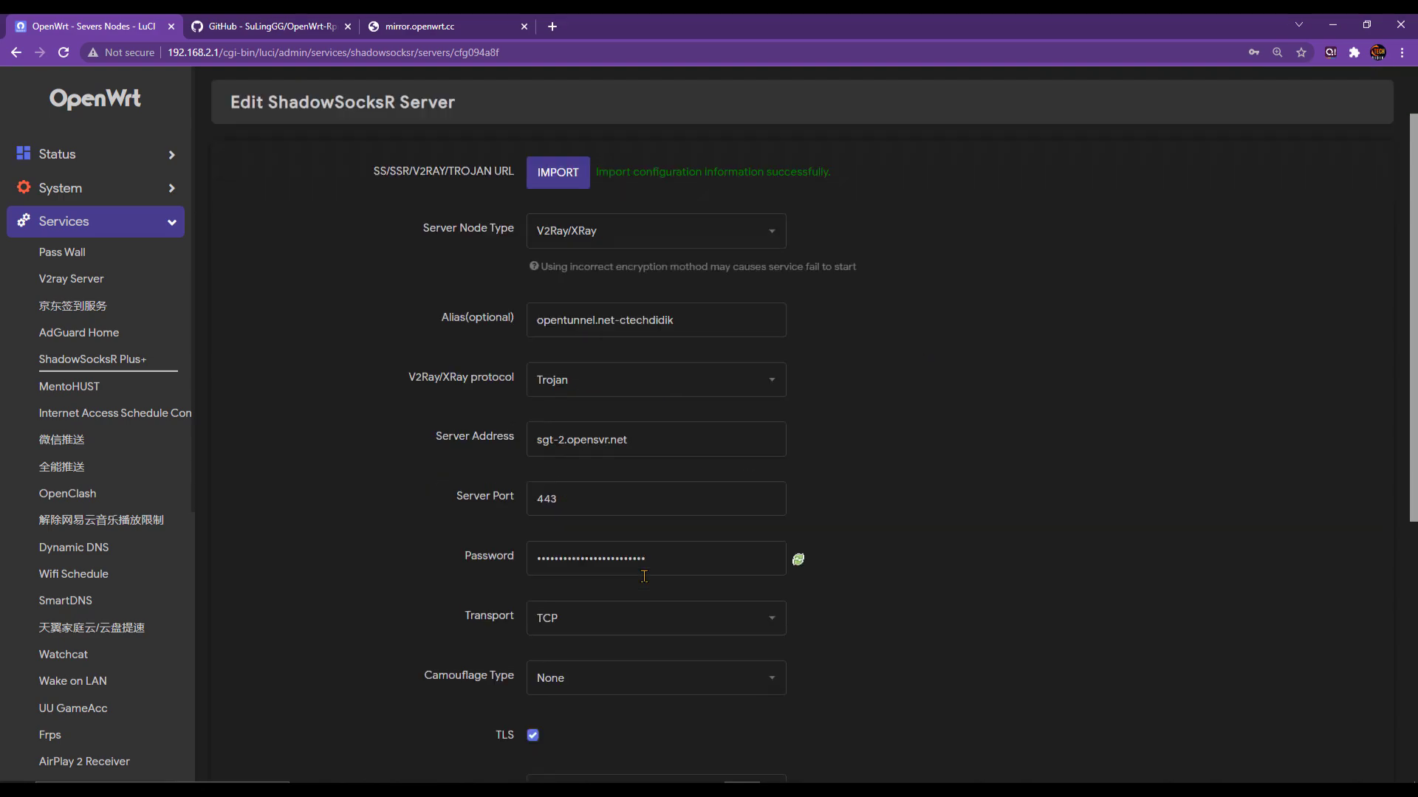
scroll(718, 696, "down", 2)
left_click(1181, 706)
- Review the server nodes list, checking the socket connection and ping latency of the VLESS, VMess and Trojan nodes
scroll(664, 672, "down", 5)
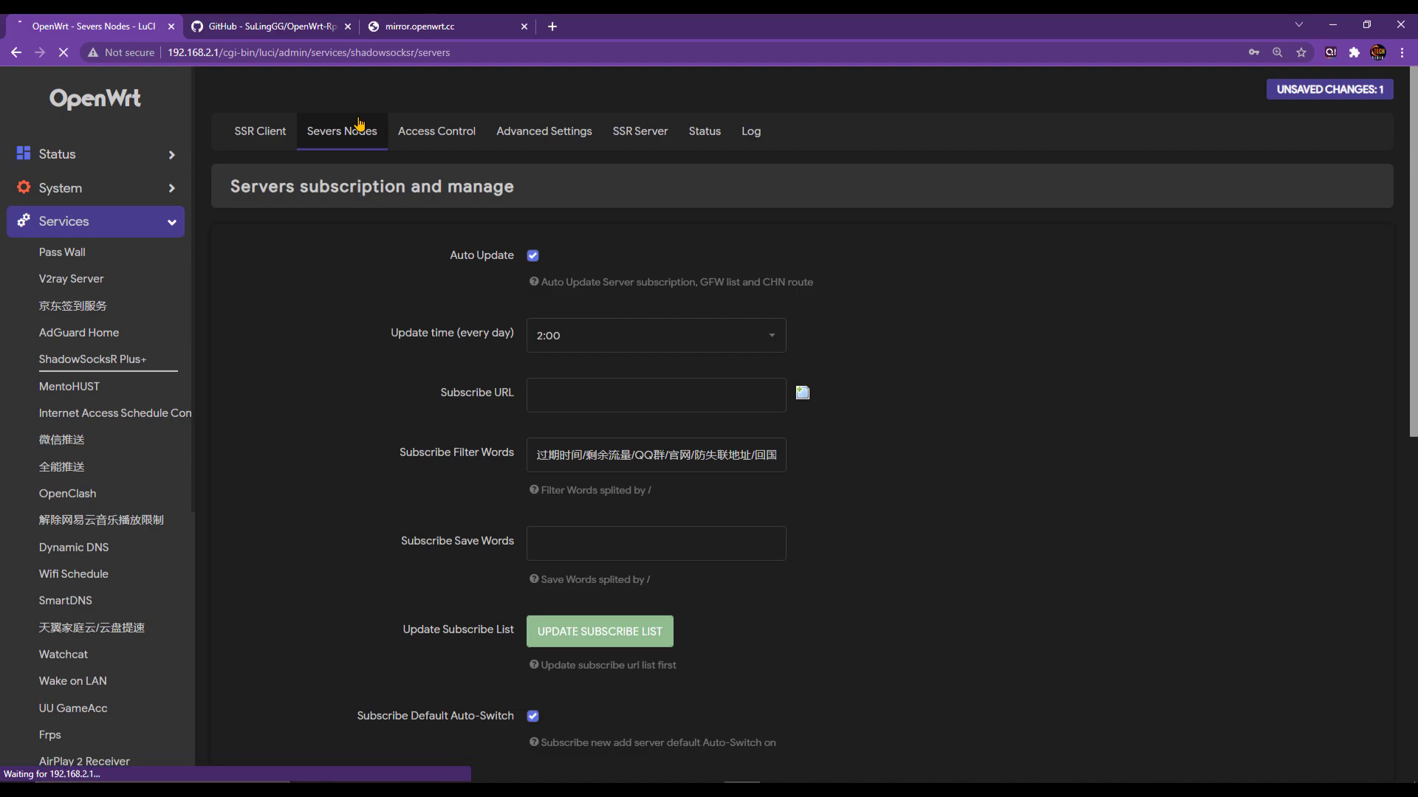
scroll(609, 380, "down", 1)
scroll(609, 380, "down", 9)
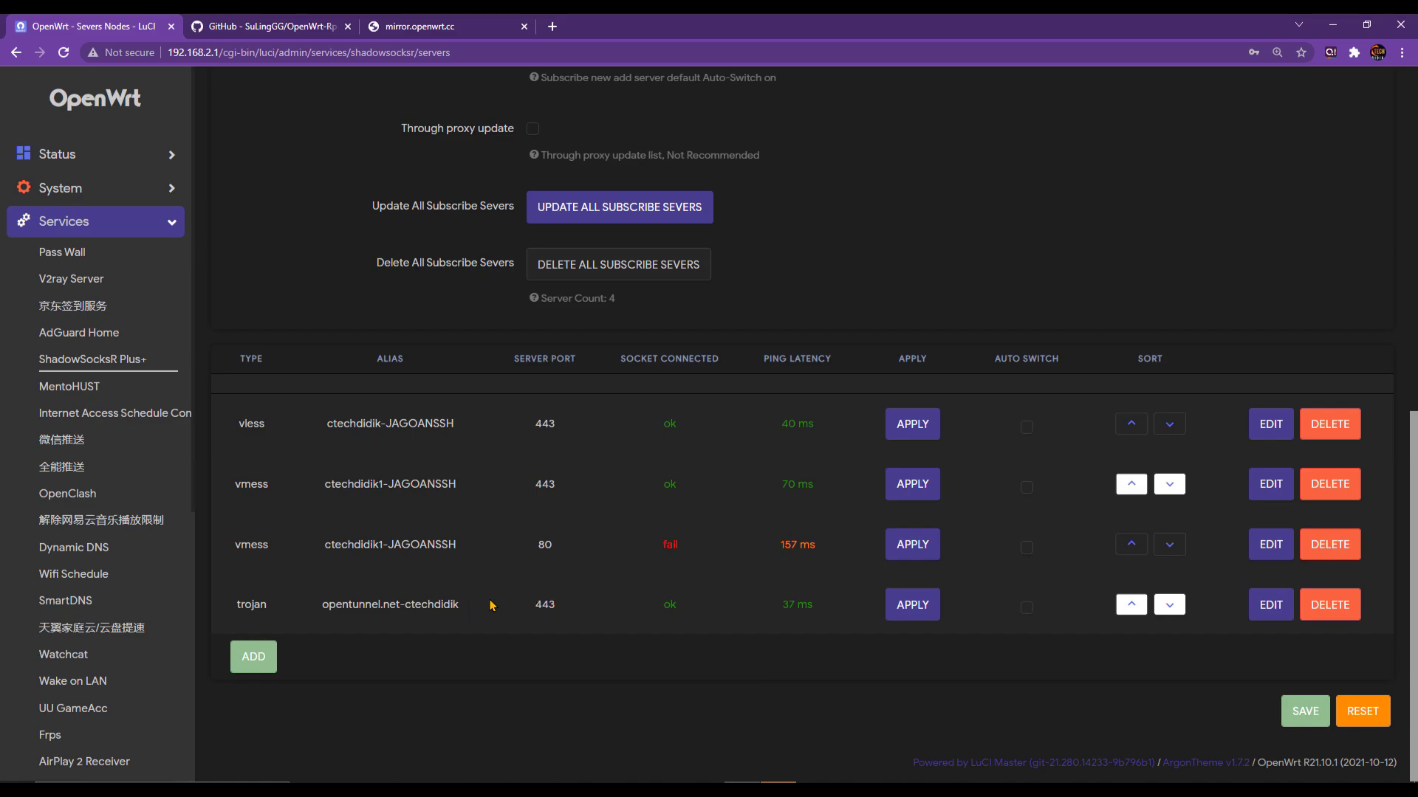
scroll(490, 613, "up", 6)
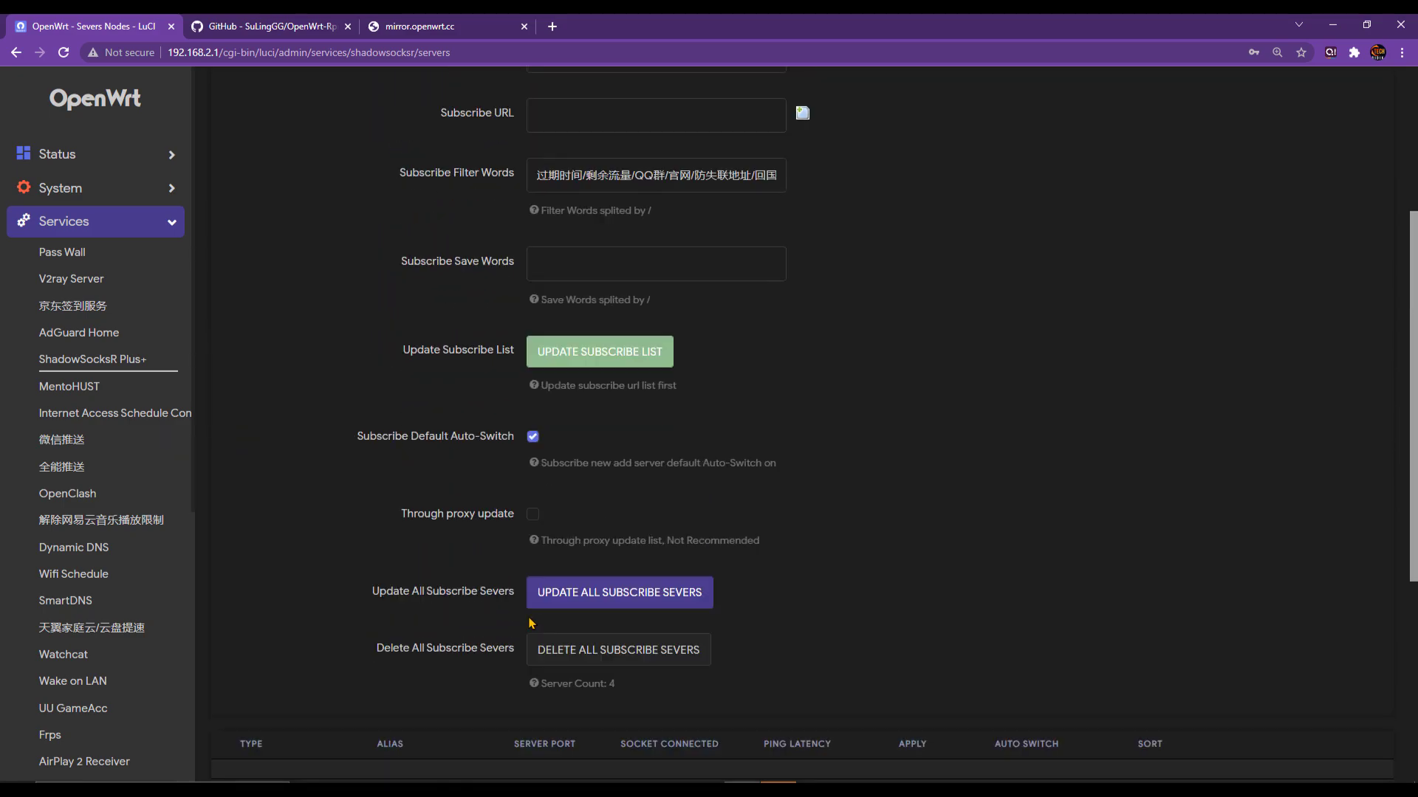
scroll(664, 576, "down", 6)
scroll(761, 573, "up", 8)
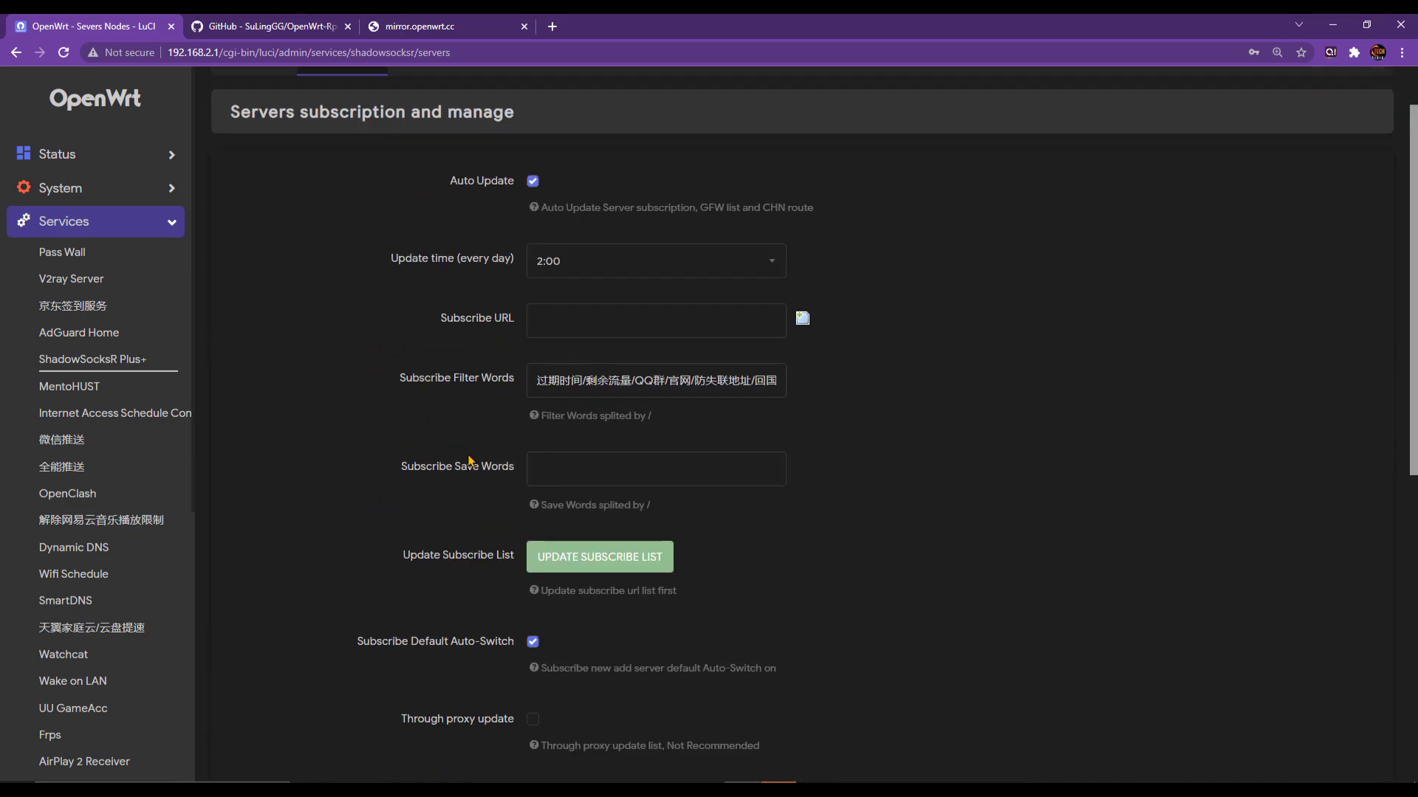
- Select the Trojan node as the main server in the SSR Client settings
left_click(266, 133)
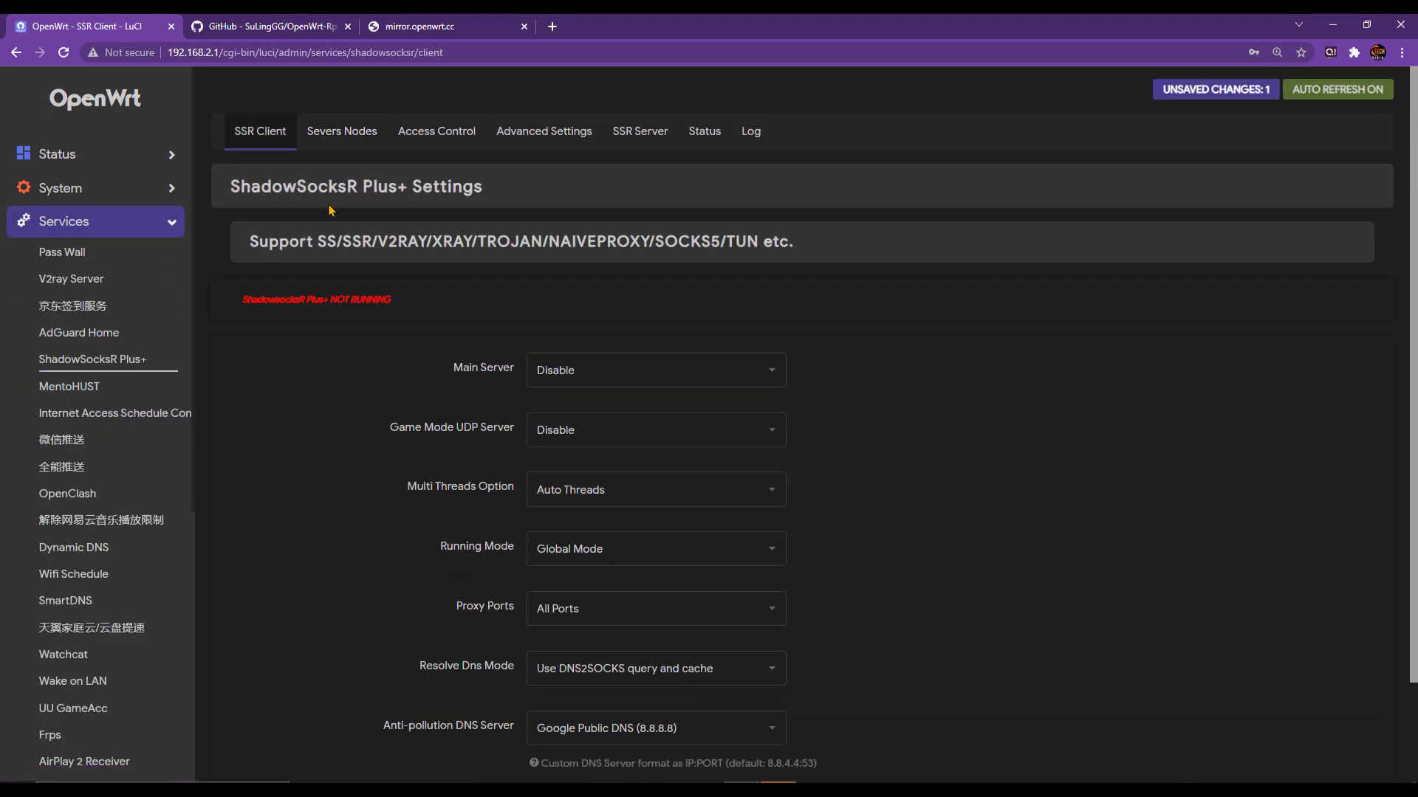
left_click(603, 374)
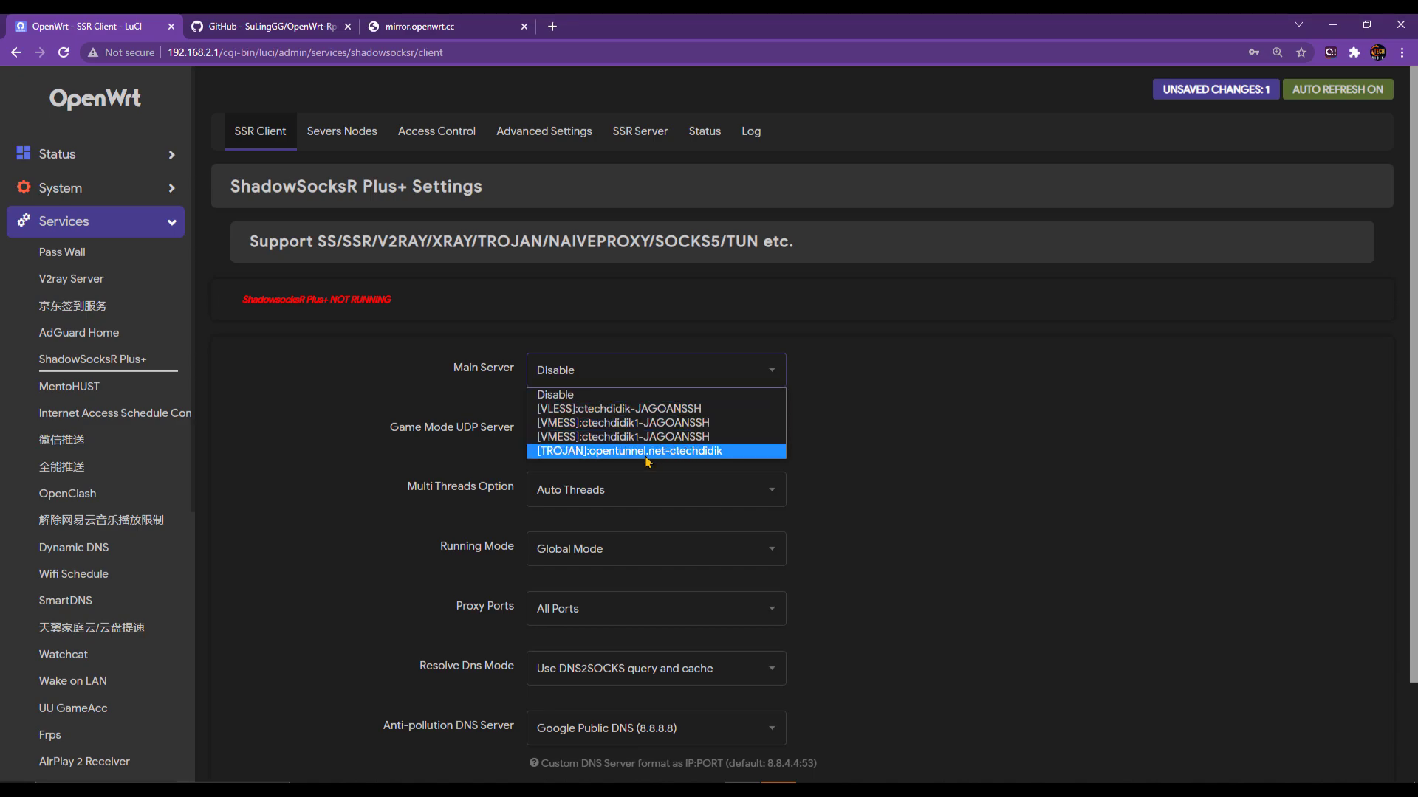
left_click(650, 452)
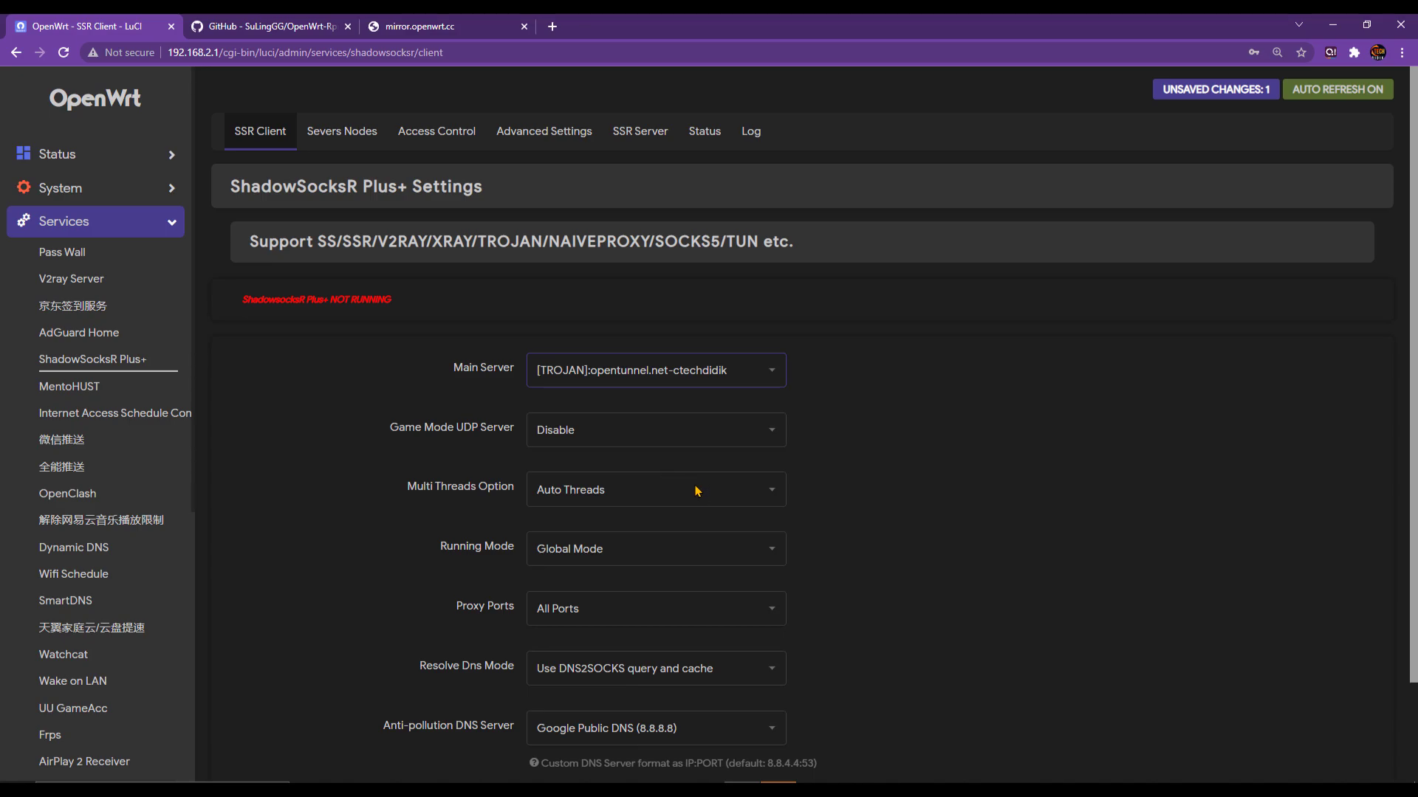
- Review the Game Mode UDP Server, Running Mode and Anti-pollution DNS Server choices, and save and apply the client settings
left_click(691, 441)
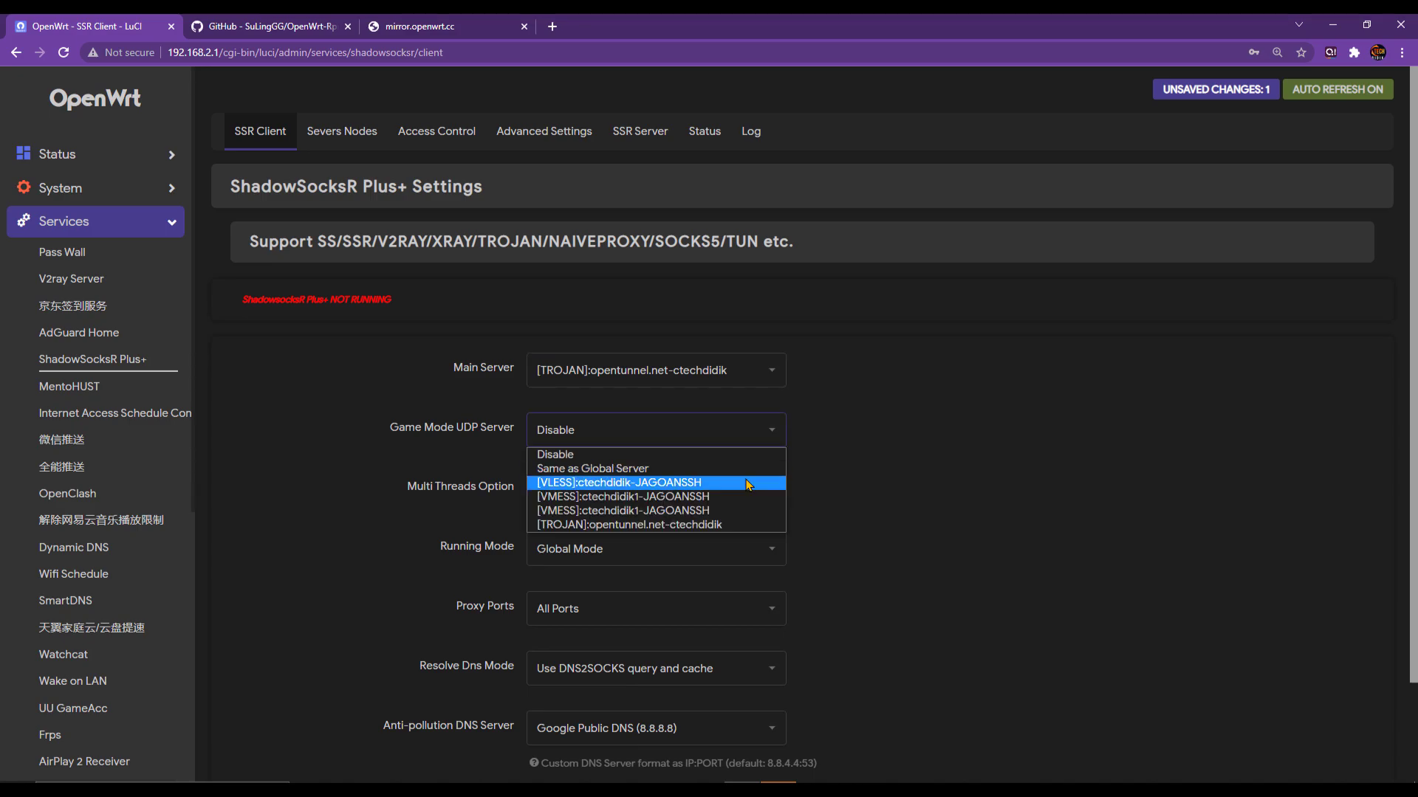
left_click(894, 442)
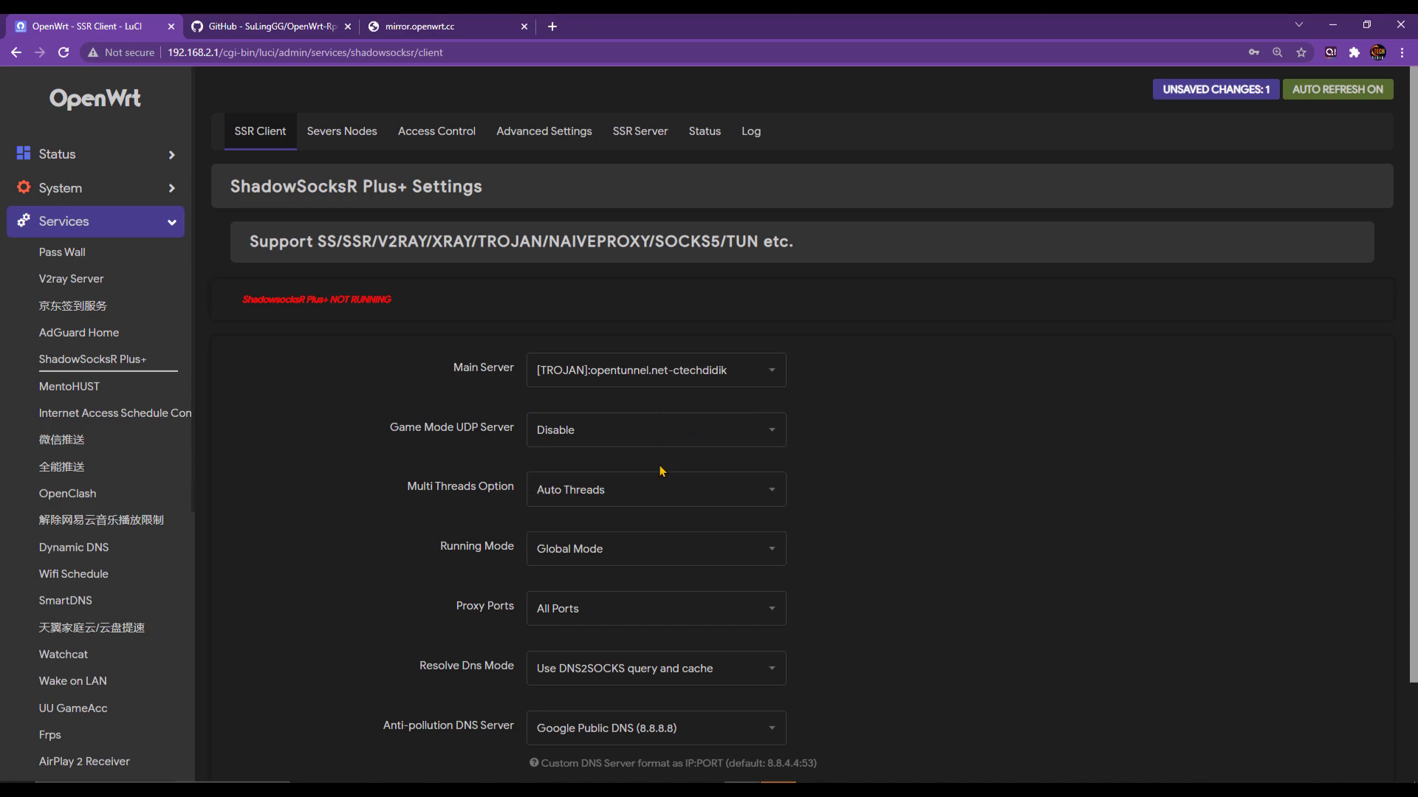
scroll(639, 493, "down", 2)
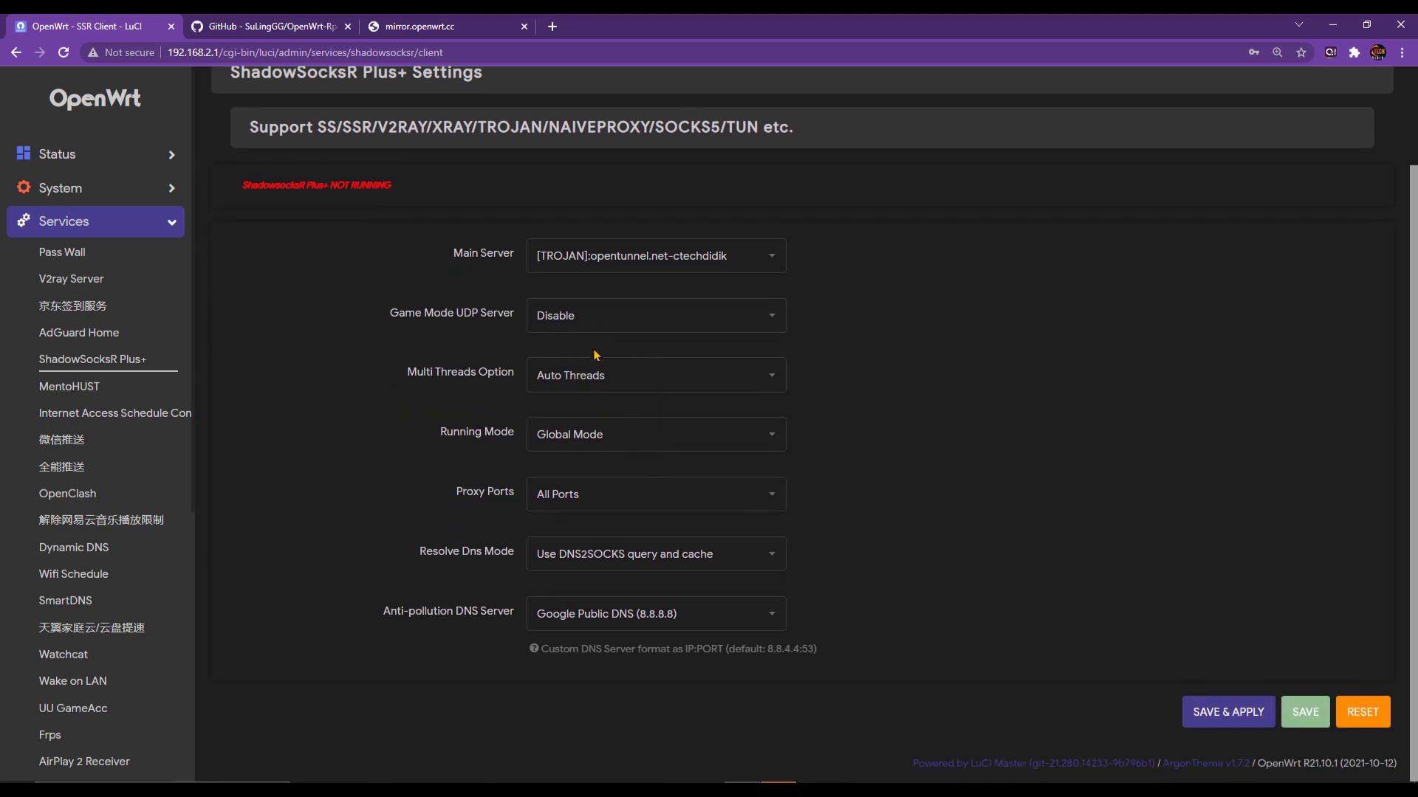
left_click(624, 442)
left_click(636, 444)
left_click(603, 629)
left_click(723, 610)
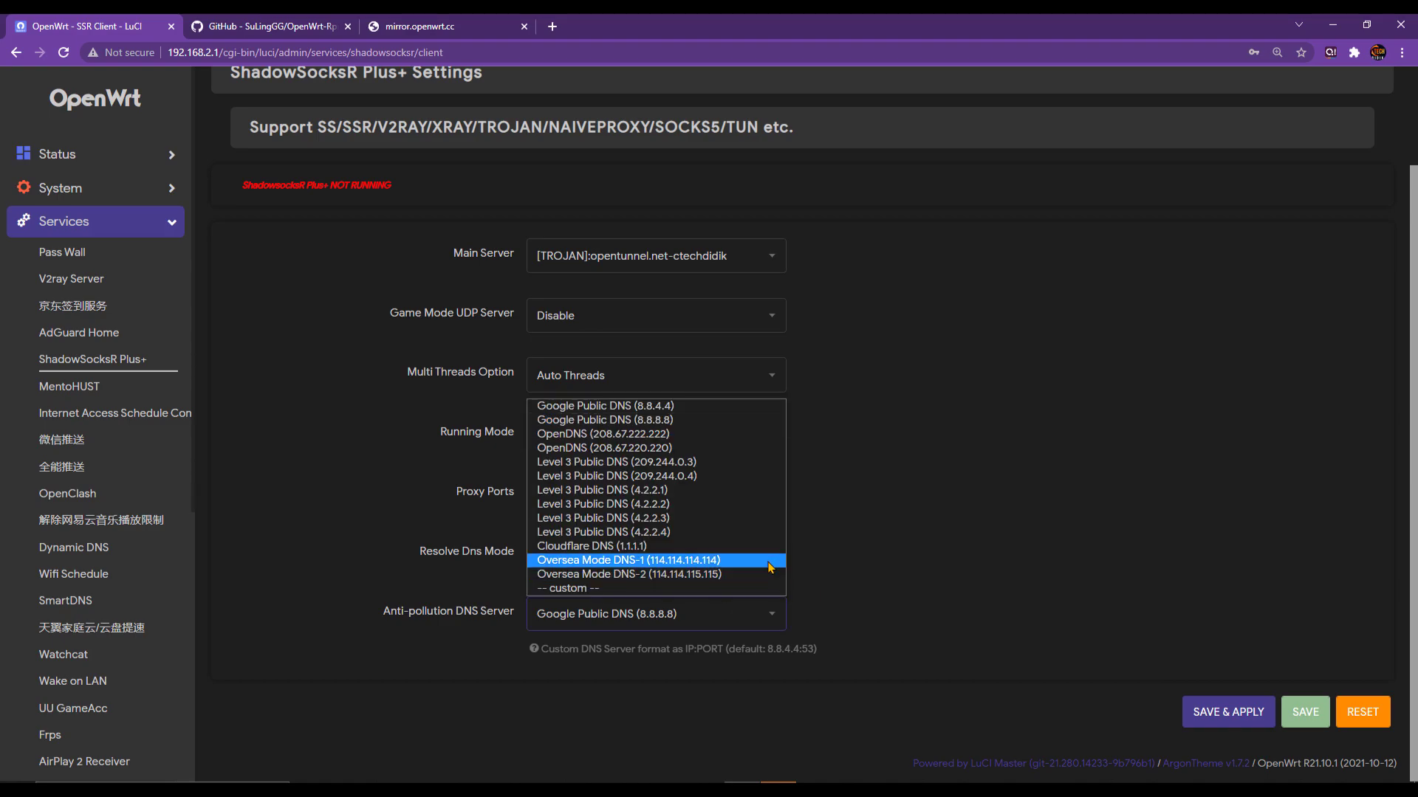
left_click(928, 548)
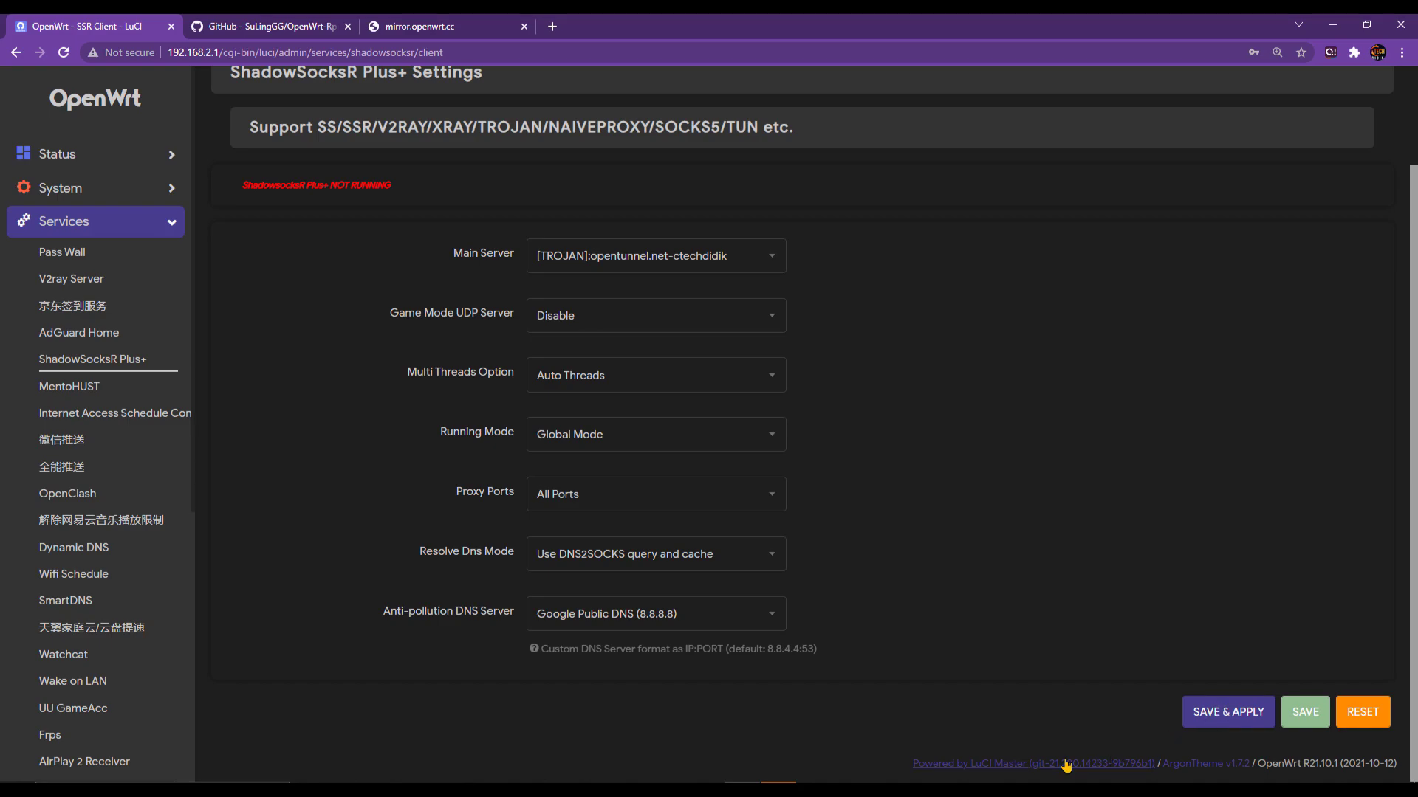
left_click(1211, 711)
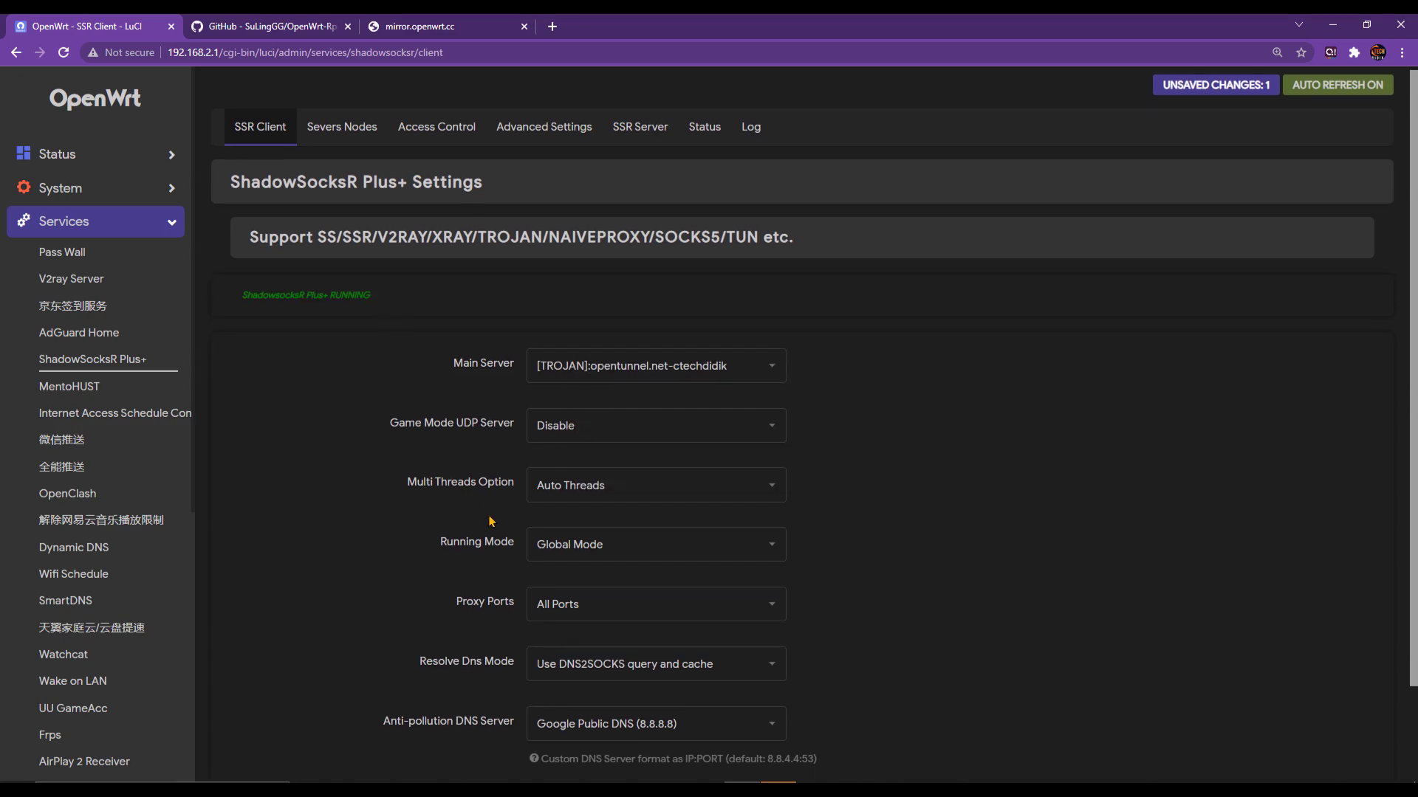
- Load Google in a new browser tab to check the connection, and open the Twilio Network Test in another tab
left_click(552, 26)
left_click(556, 398)
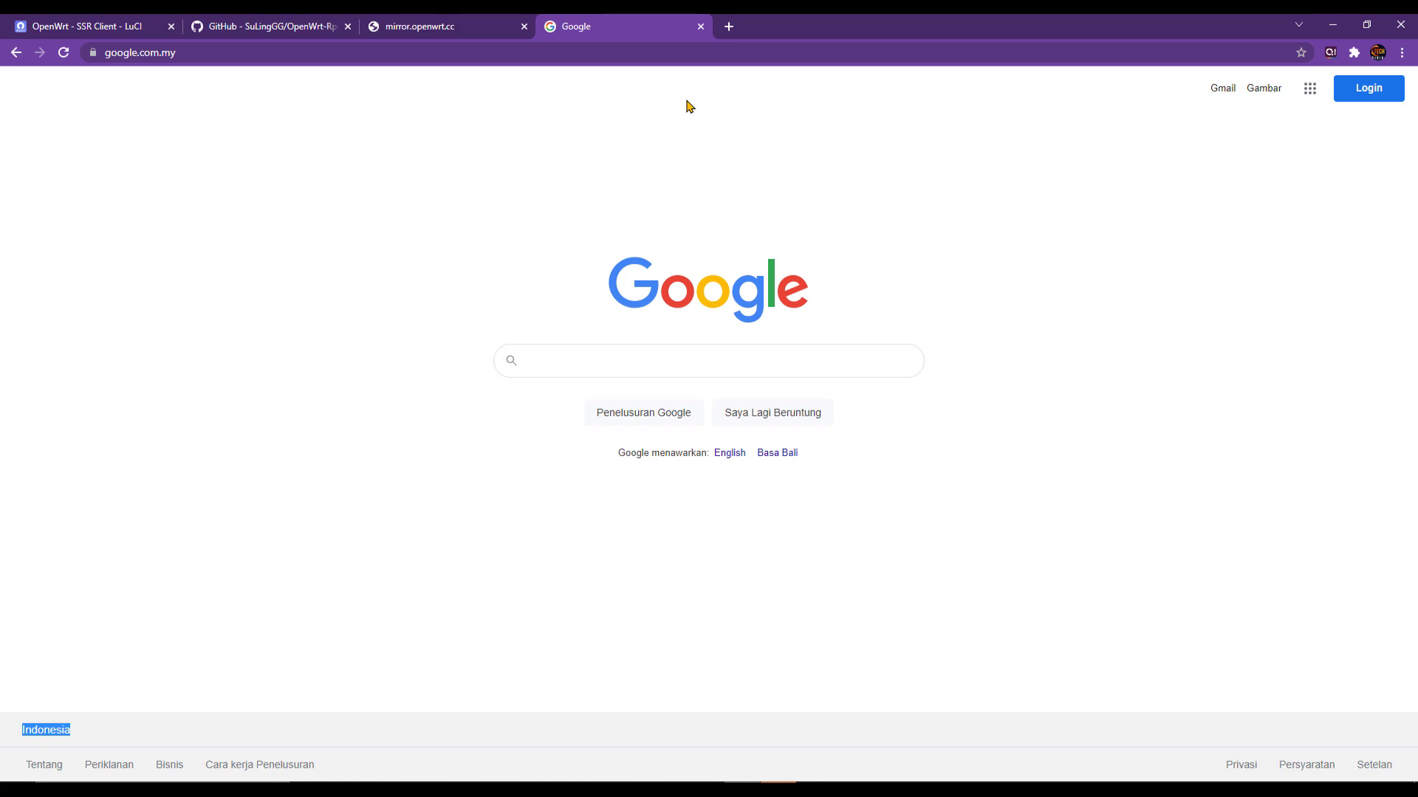
left_click(728, 26)
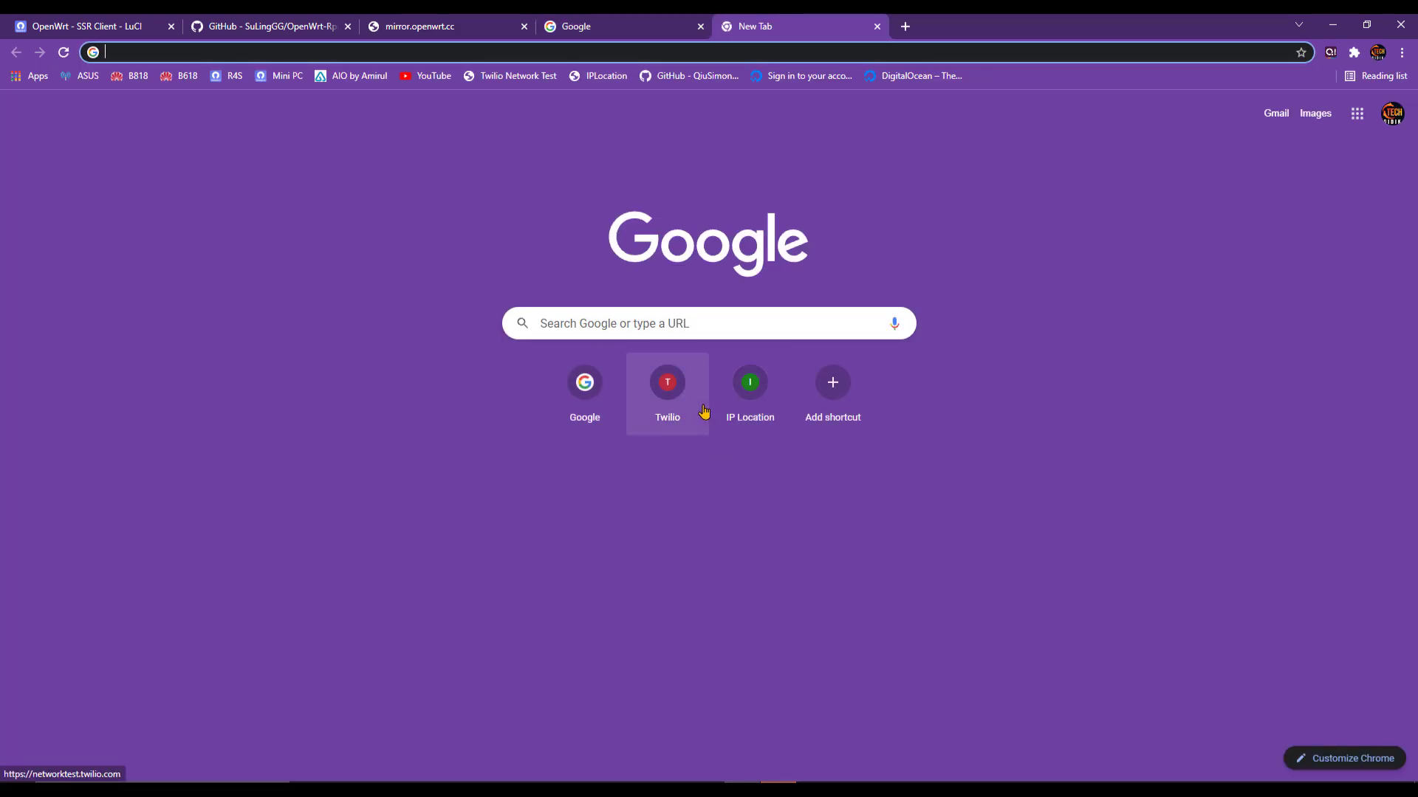
left_click(680, 409)
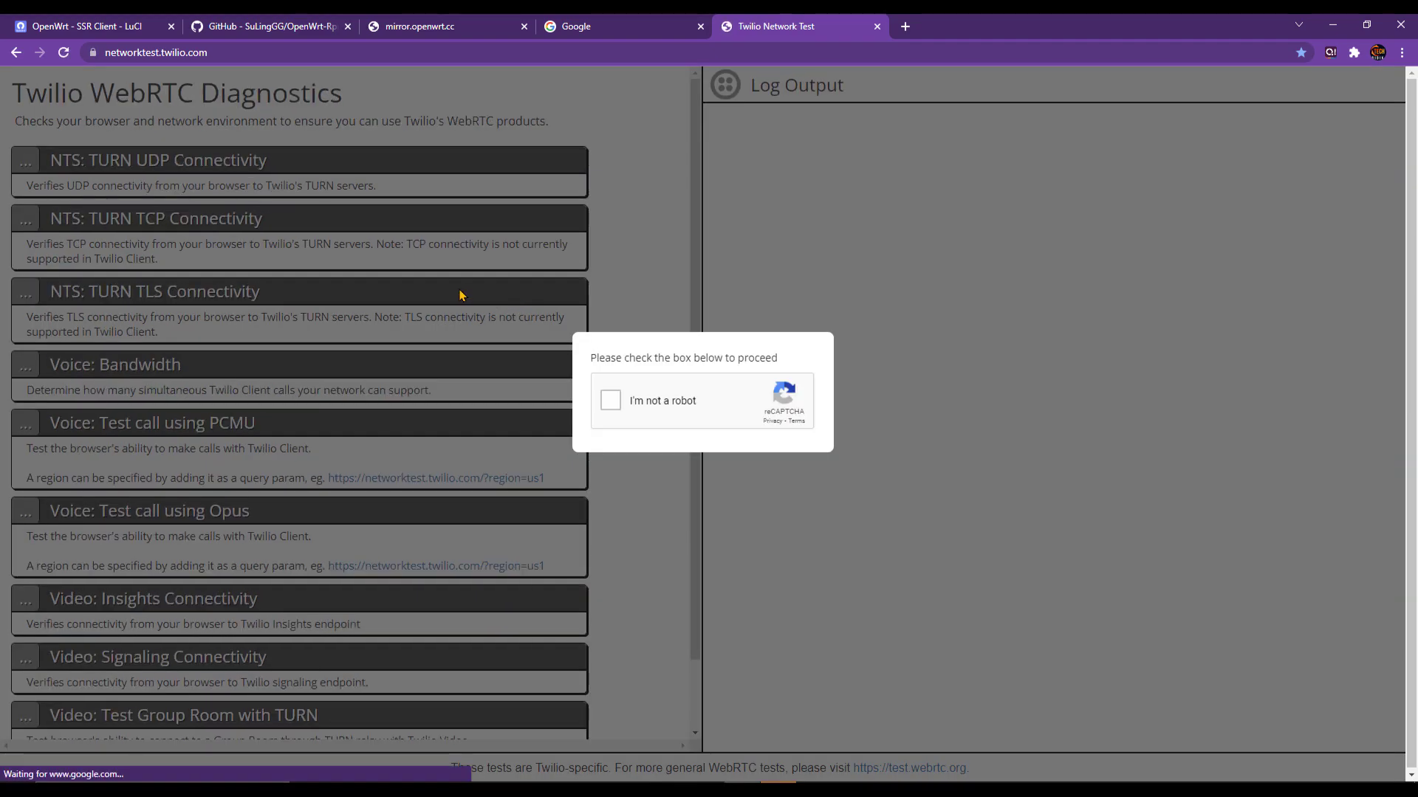
- Complete the reCAPTCHA by selecting the images with cars to start the Twilio WebRTC diagnostics
left_click(601, 403)
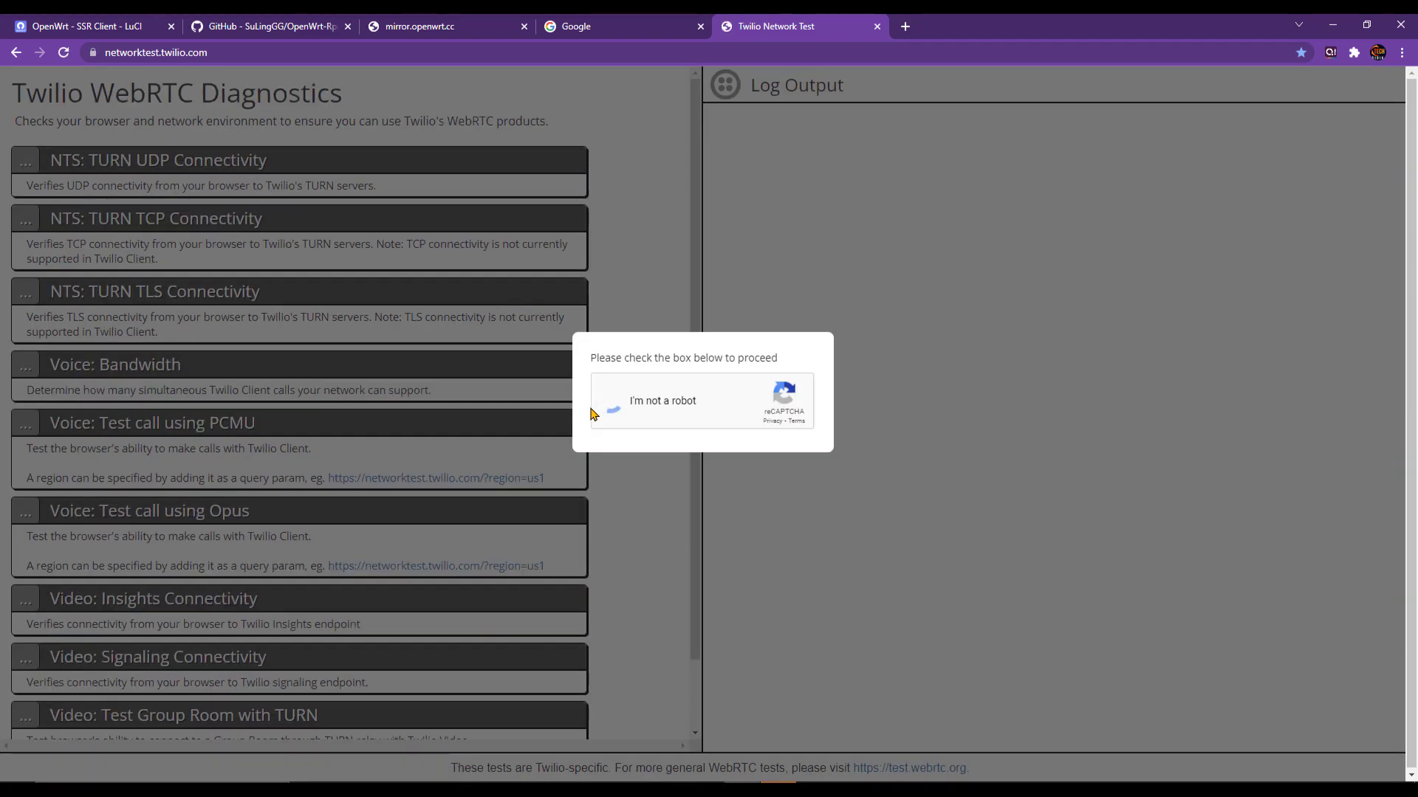
left_click(776, 328)
left_click(776, 517)
left_click(871, 517)
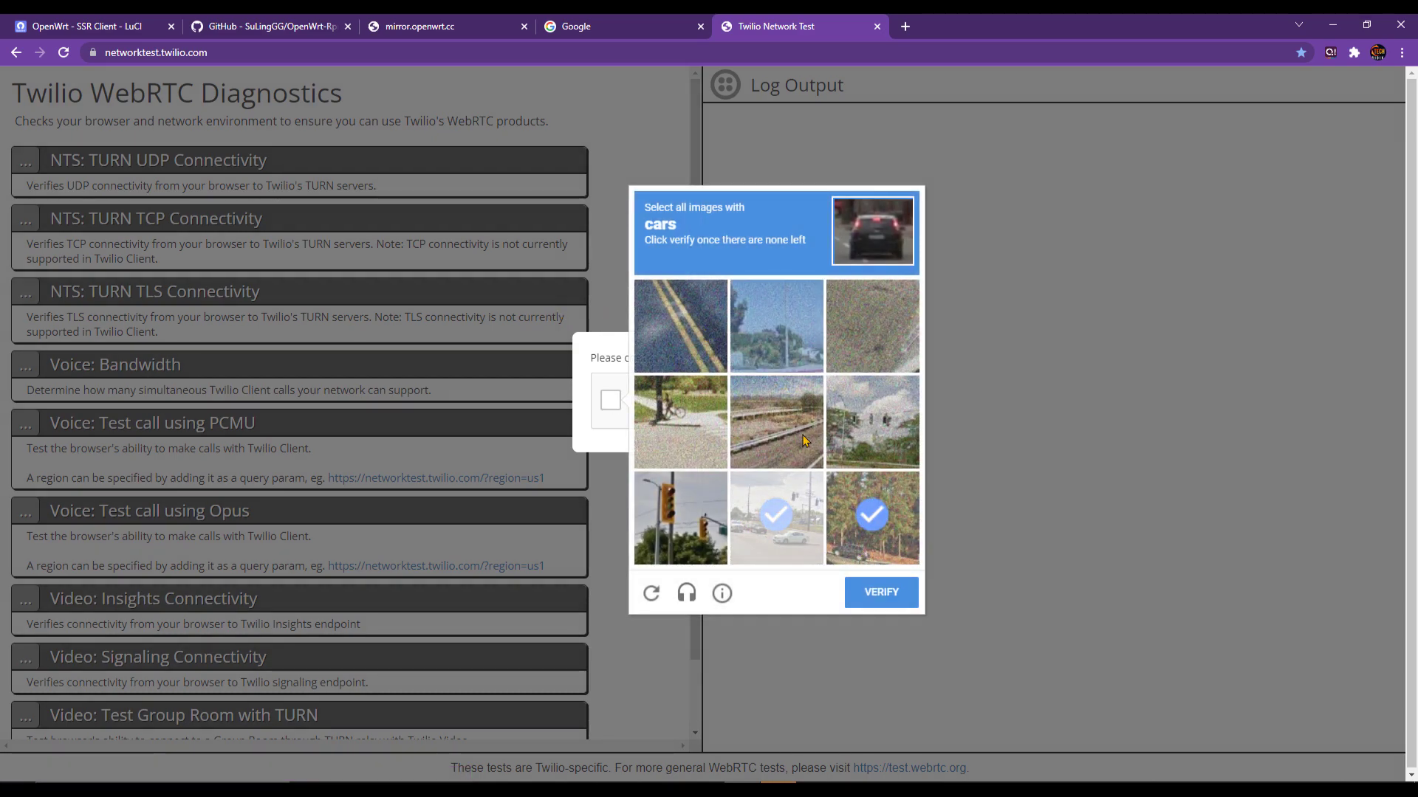
left_click(856, 528)
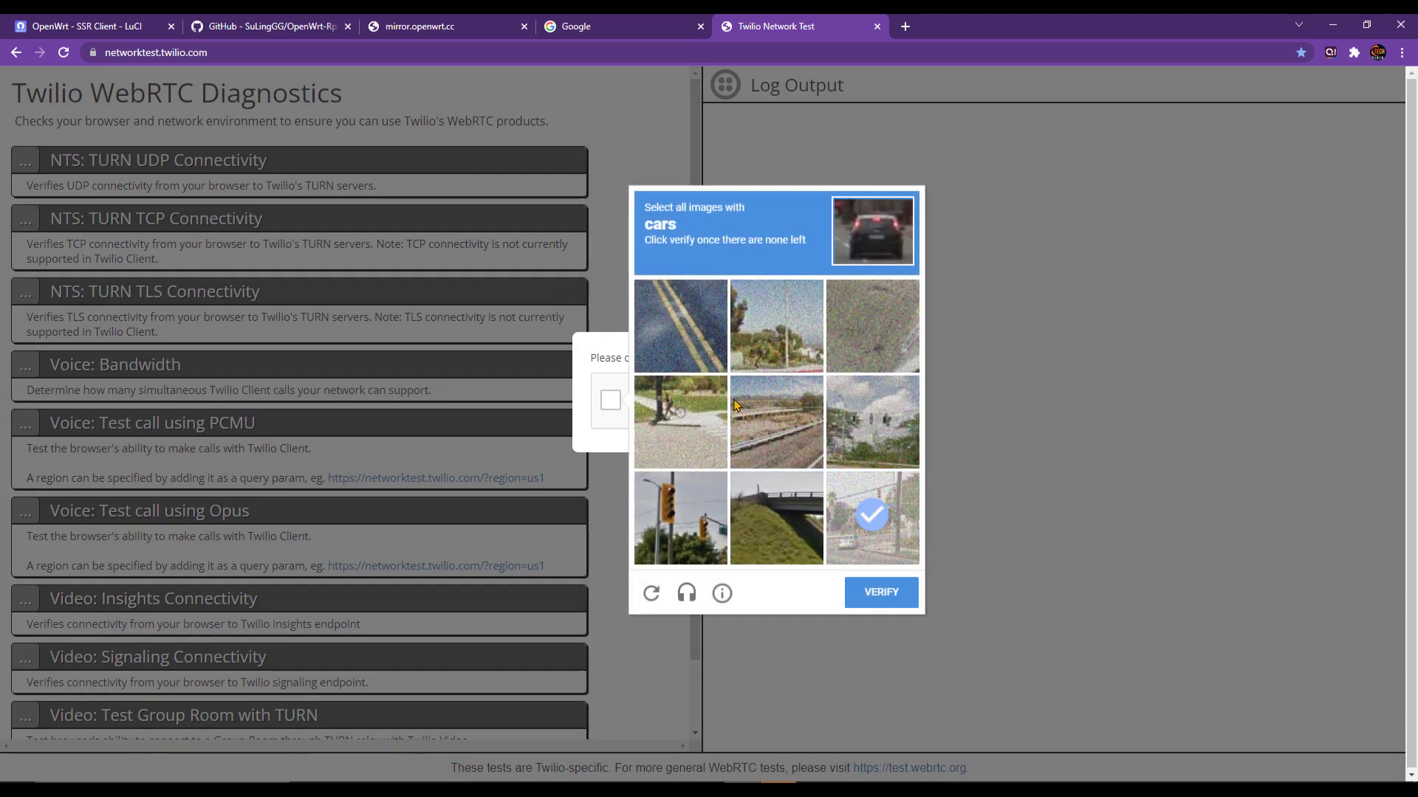
left_click(877, 595)
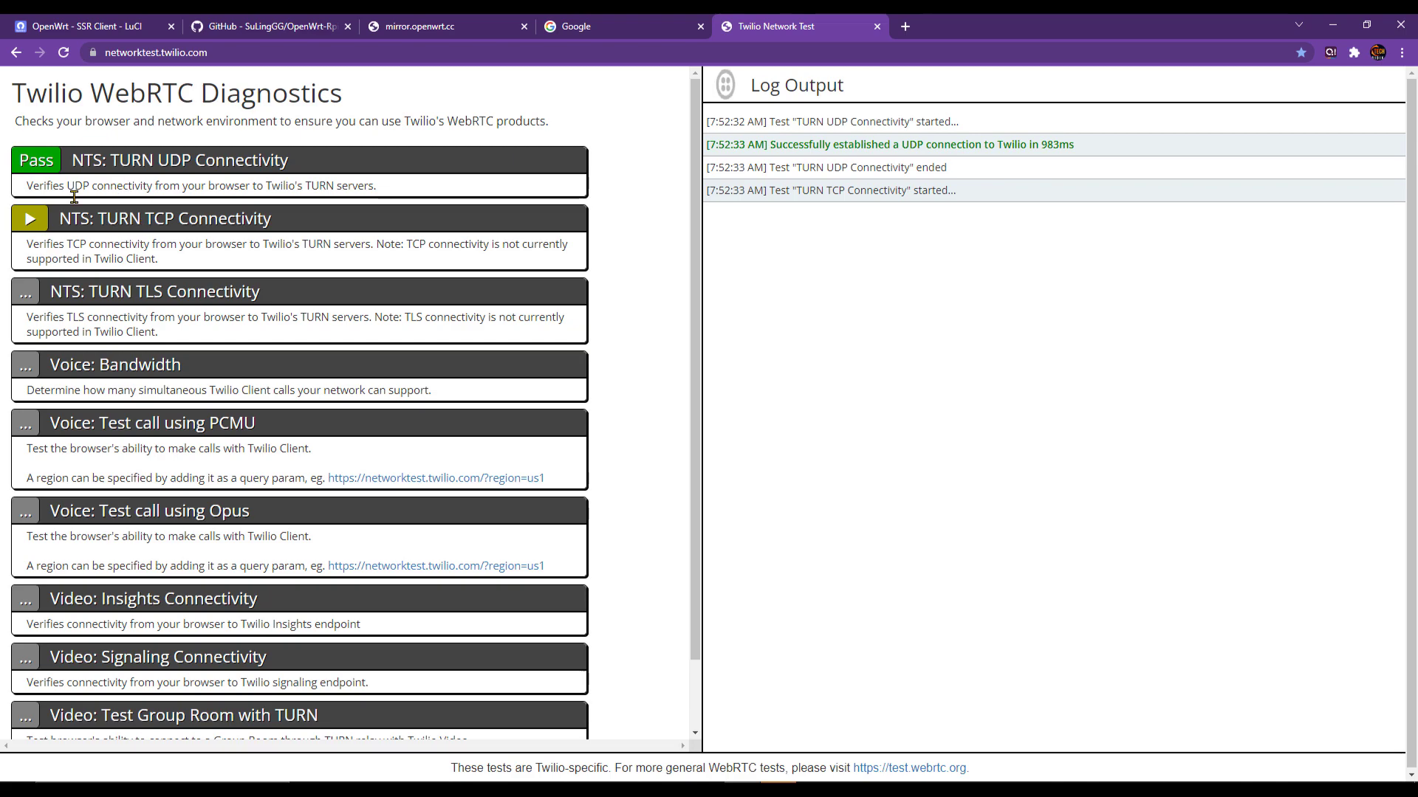
- Return to the SSR Client settings and look through the Game Mode UDP Server options without changing the selection
left_click(277, 26)
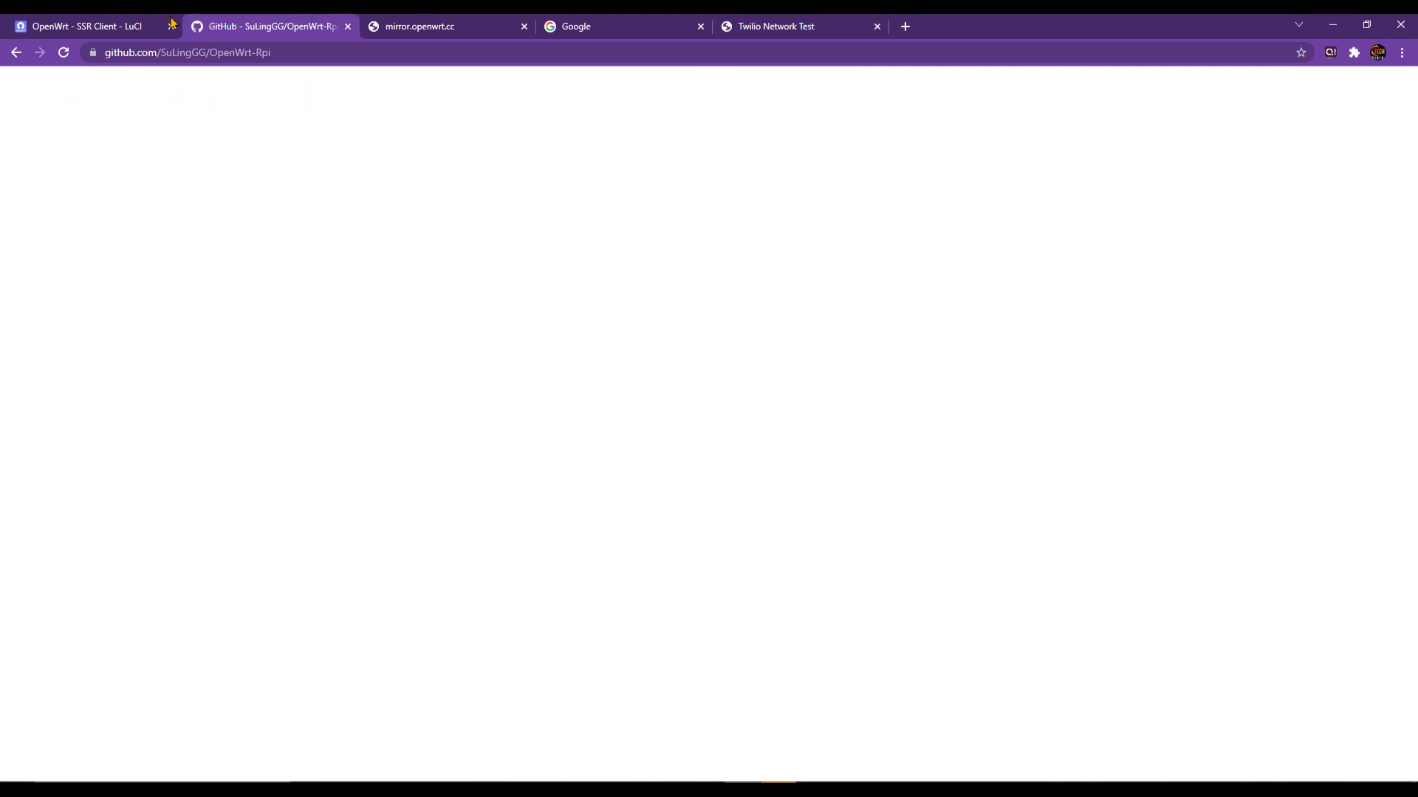
left_click(83, 22)
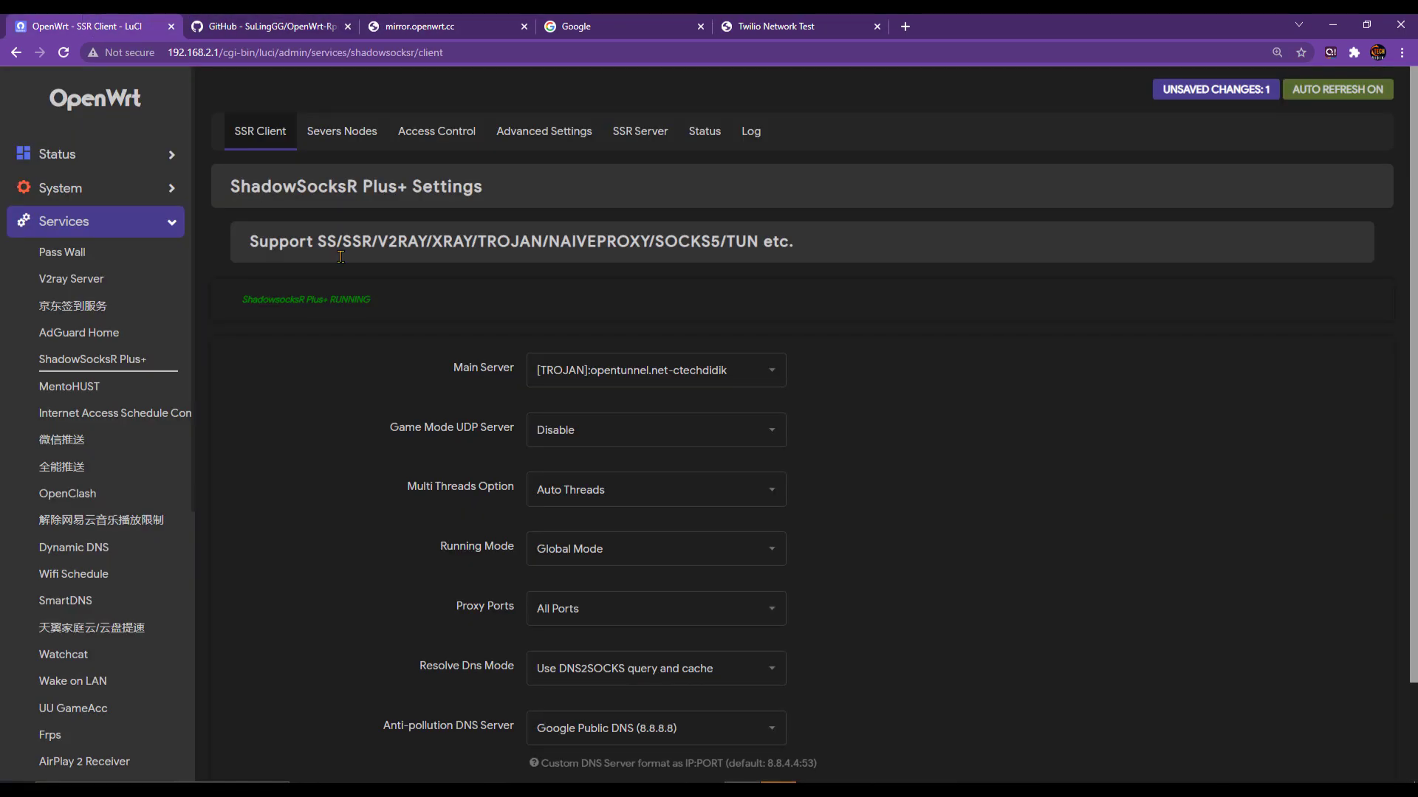
scroll(613, 556, "down", 2)
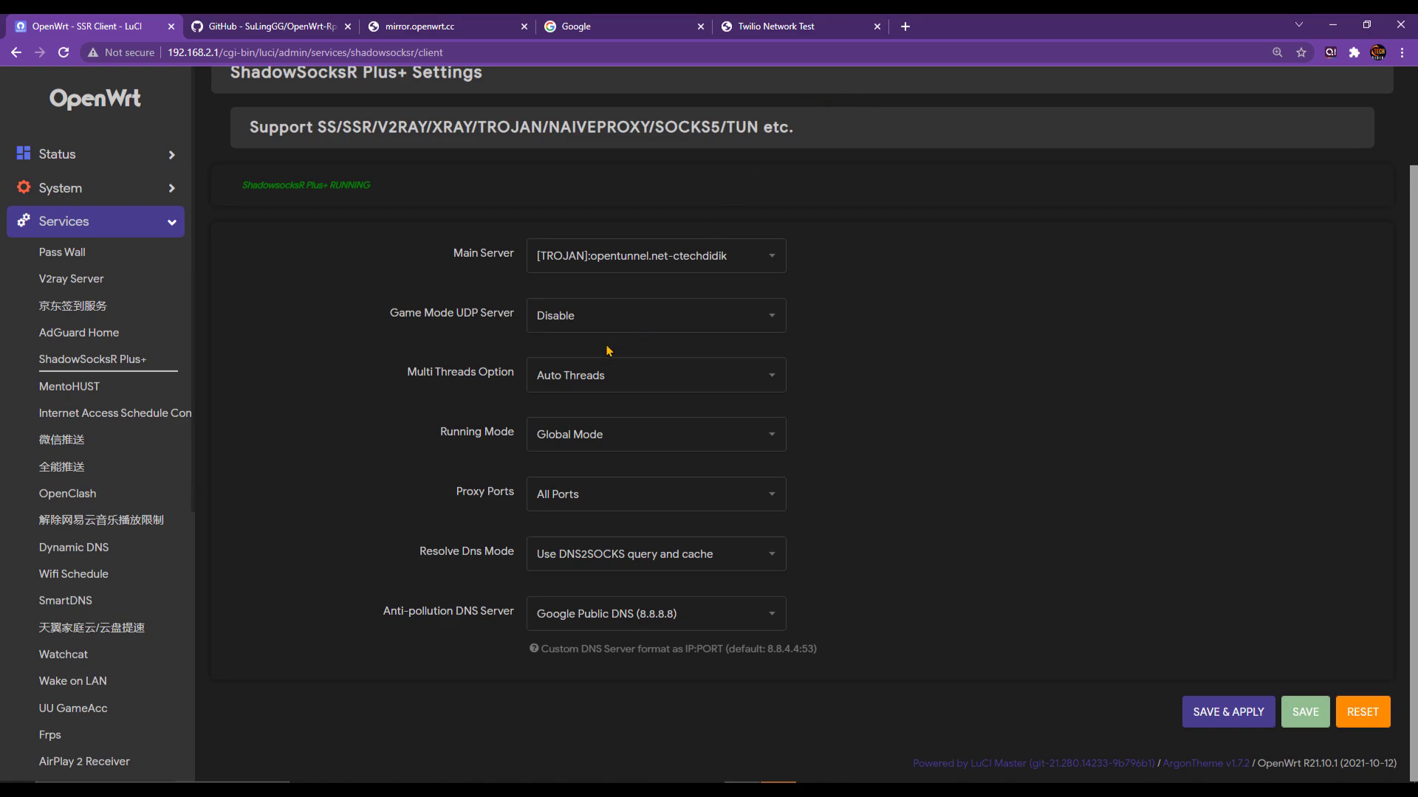
left_click(570, 323)
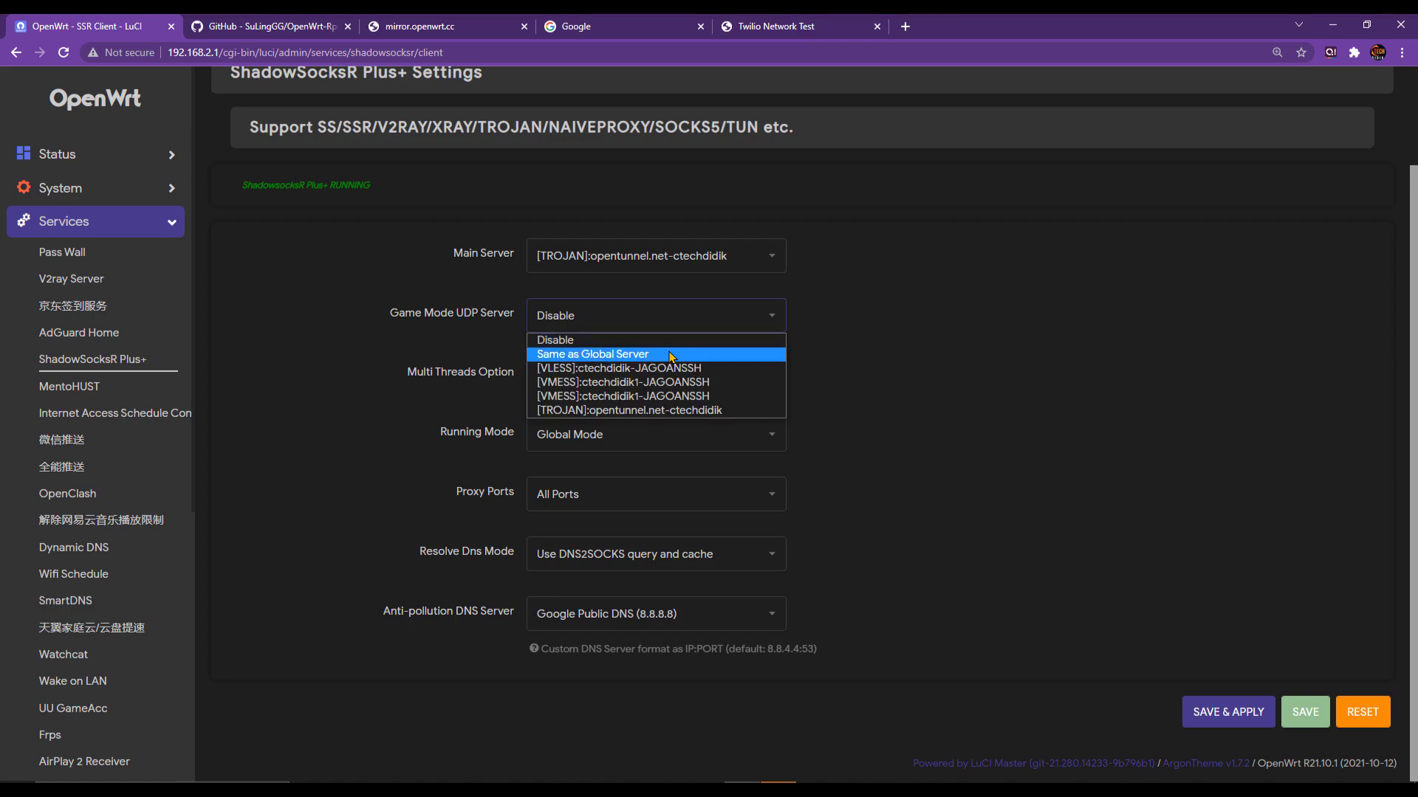
left_click(909, 295)
- Check the progress of the Twilio connectivity tests, and close the Twilio Network Test page
left_click(804, 26)
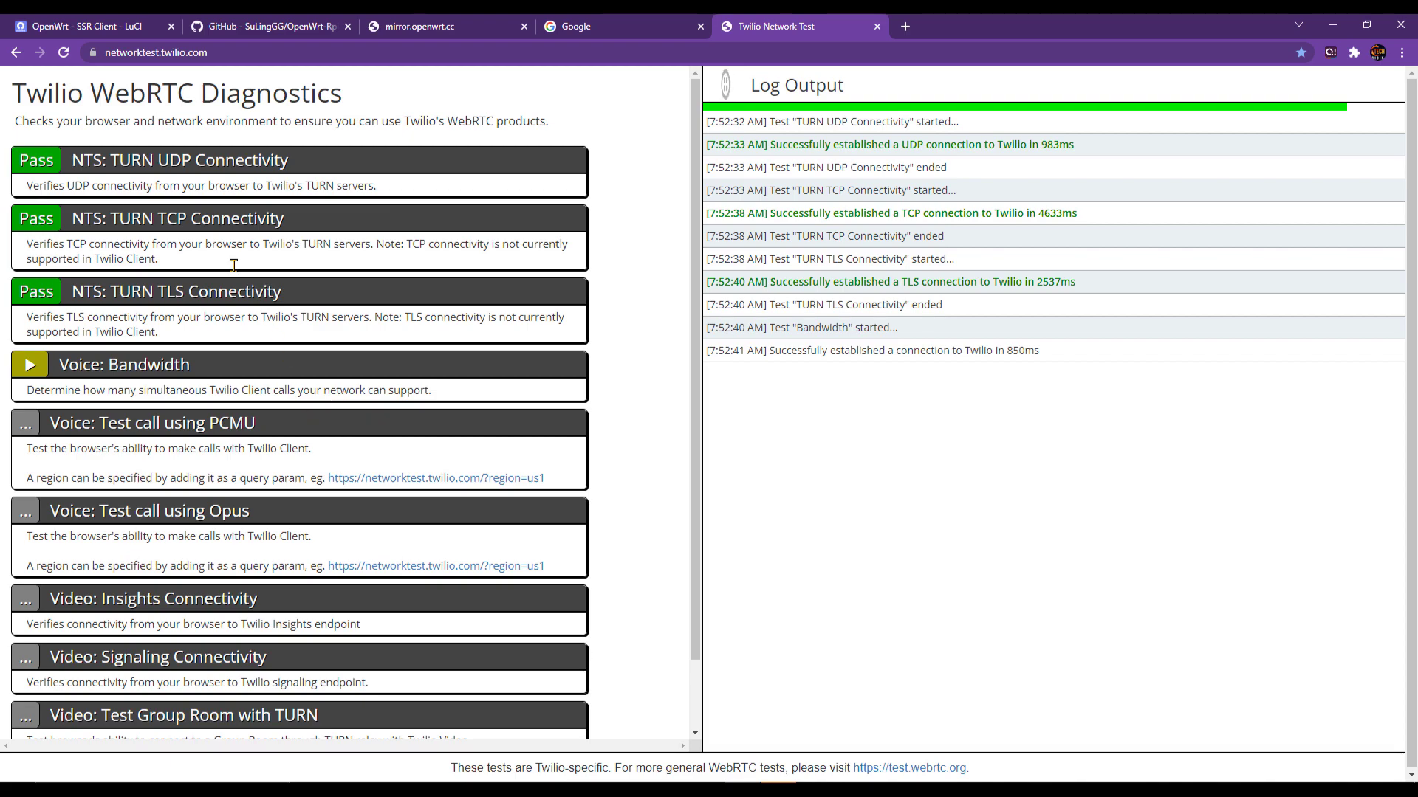
left_click(106, 20)
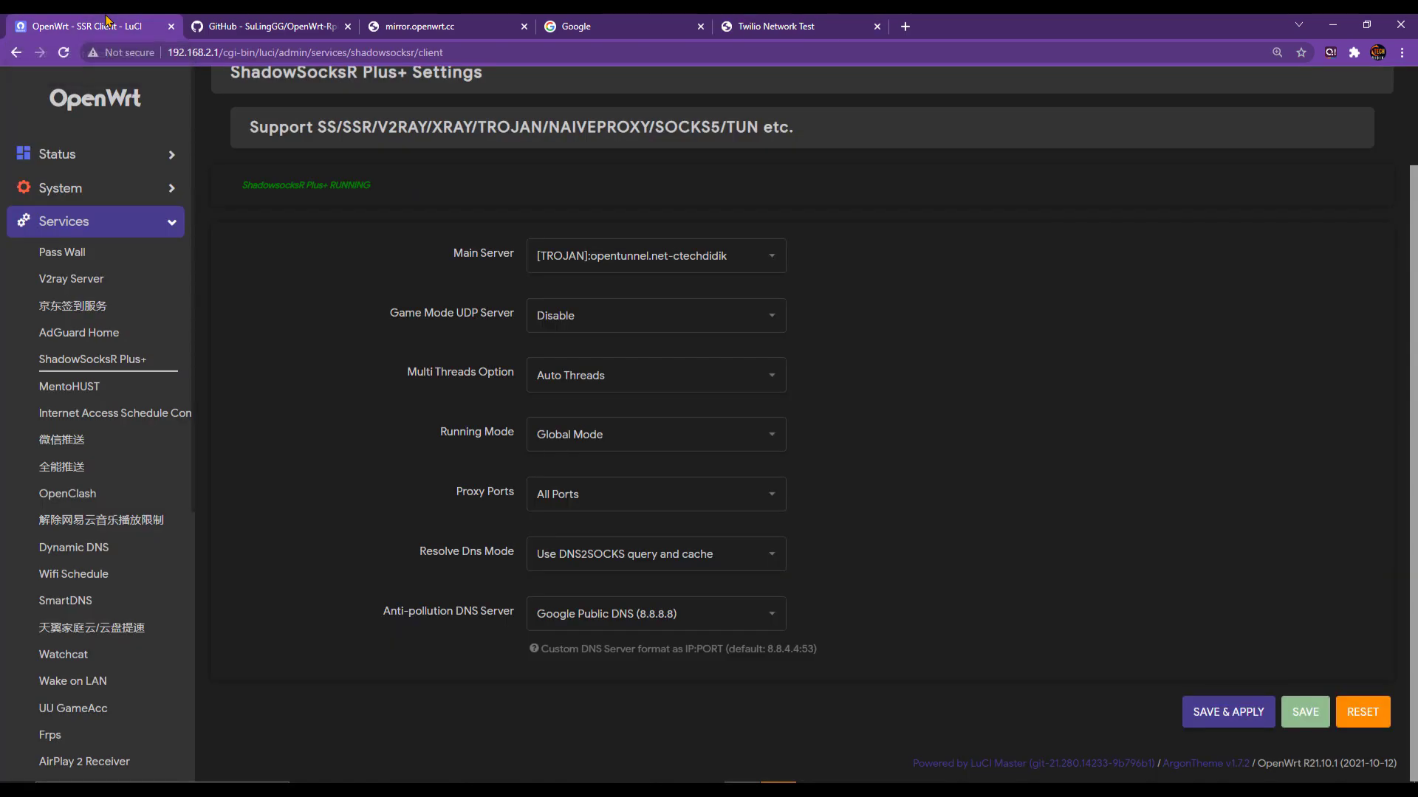
middle_click(784, 23)
- Launch Speedtest, and look up the connection's IP location on iplocation.net in a new browser tab
left_click(525, 789)
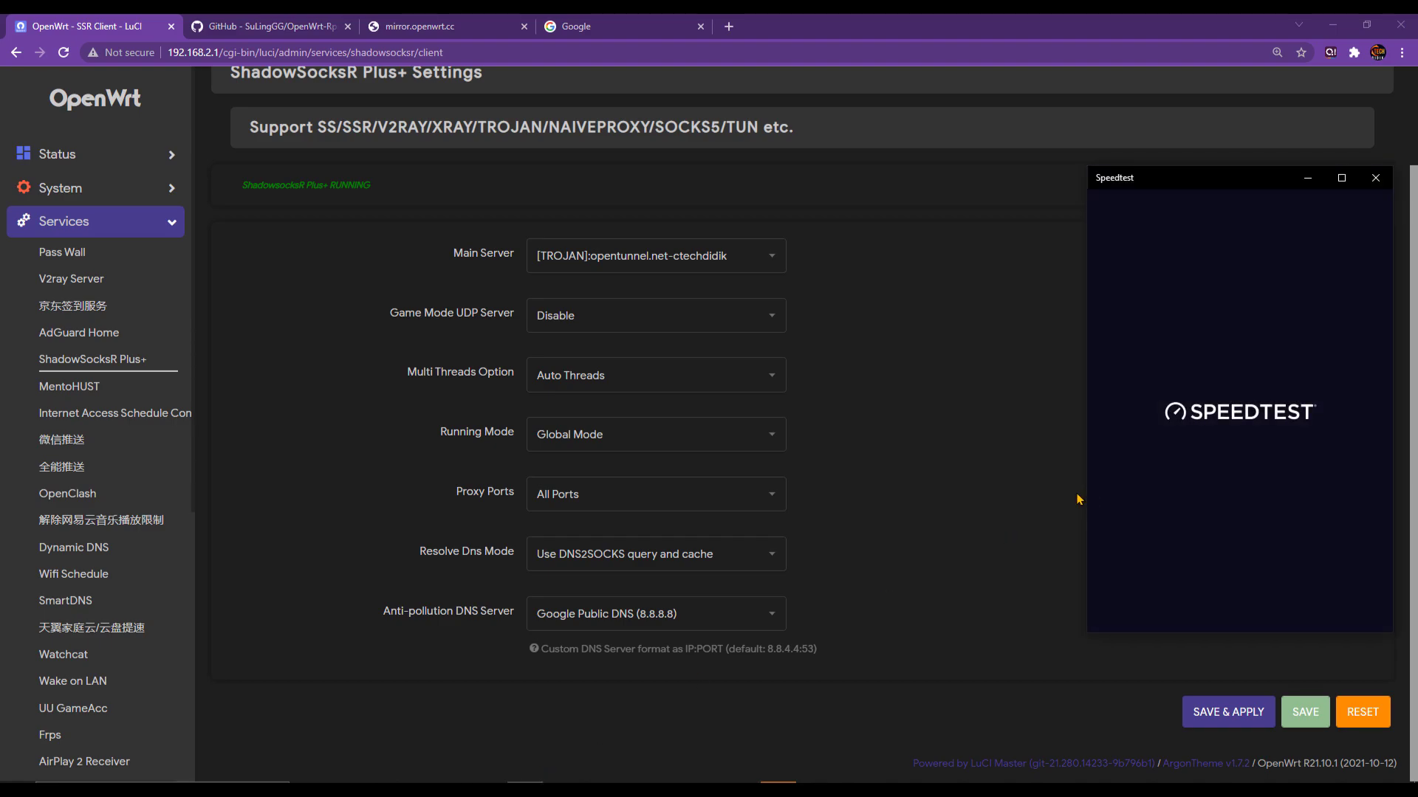
left_click(653, 23)
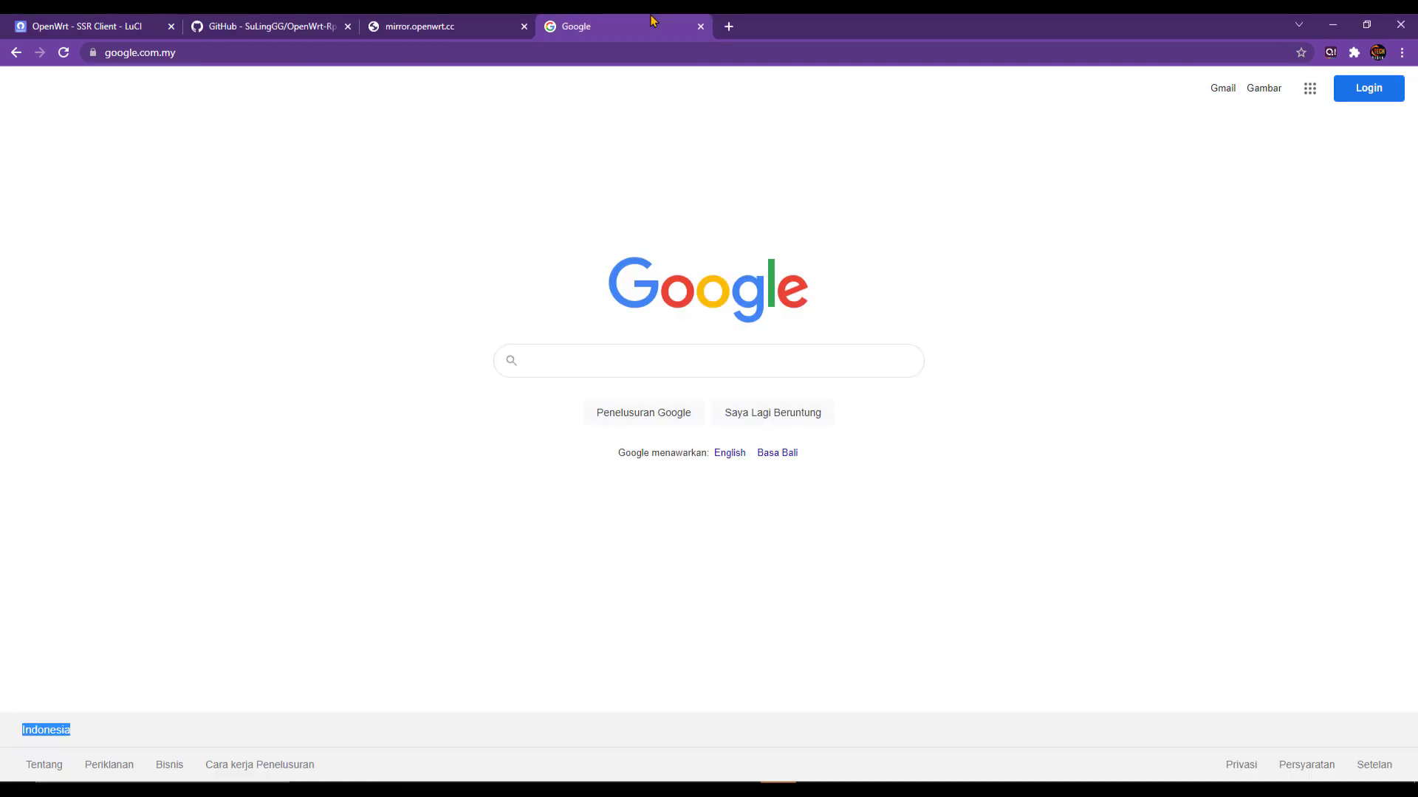
left_click(730, 27)
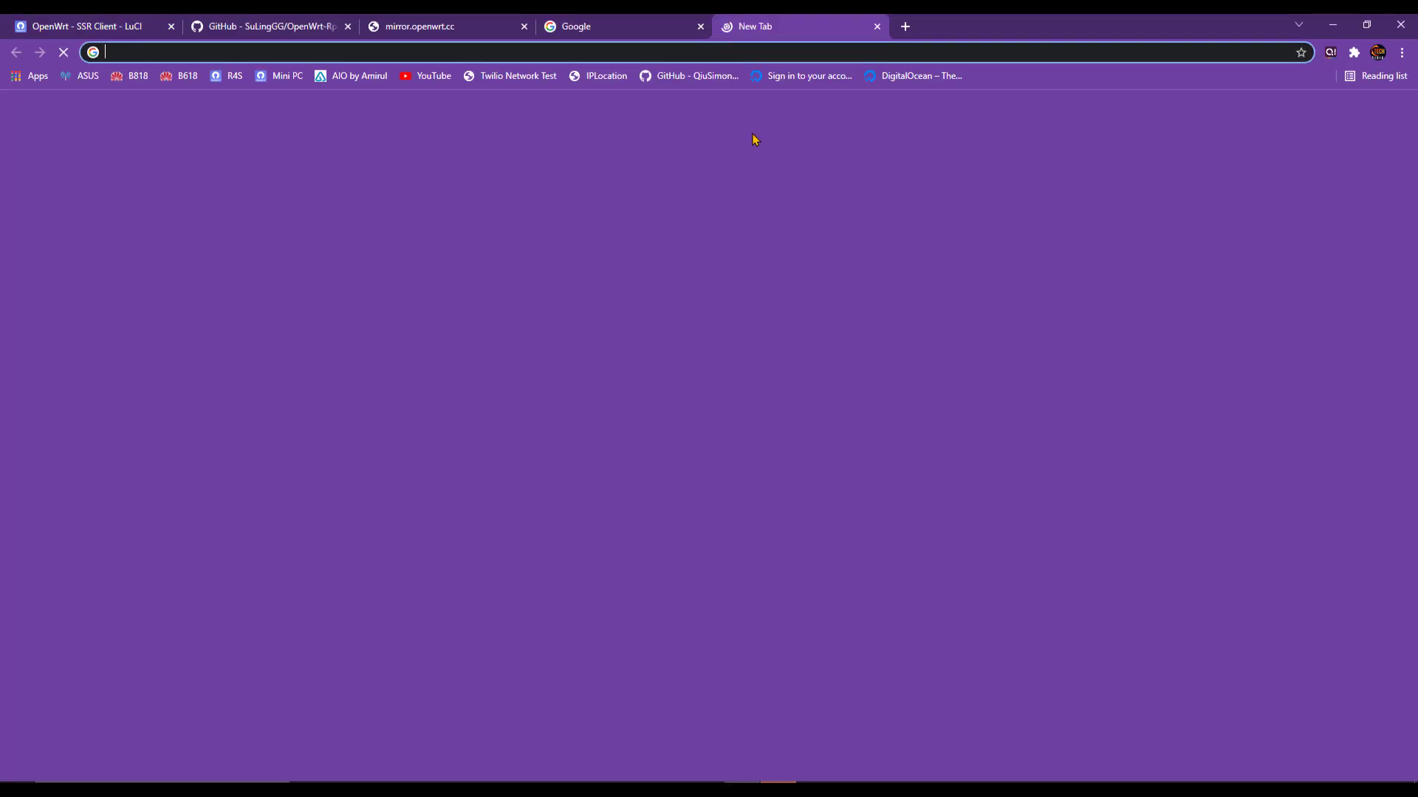
left_click(591, 82)
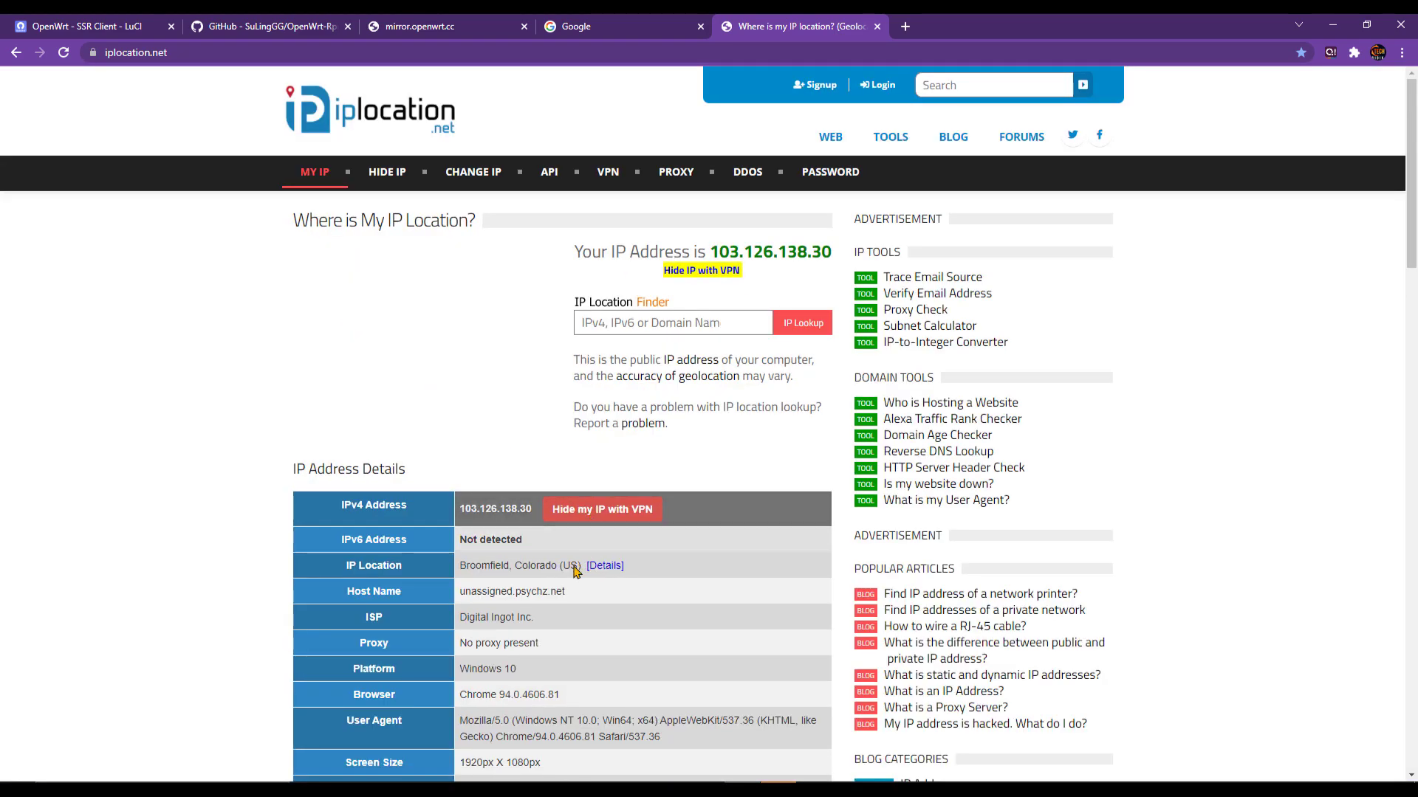
scroll(517, 576, "down", 1)
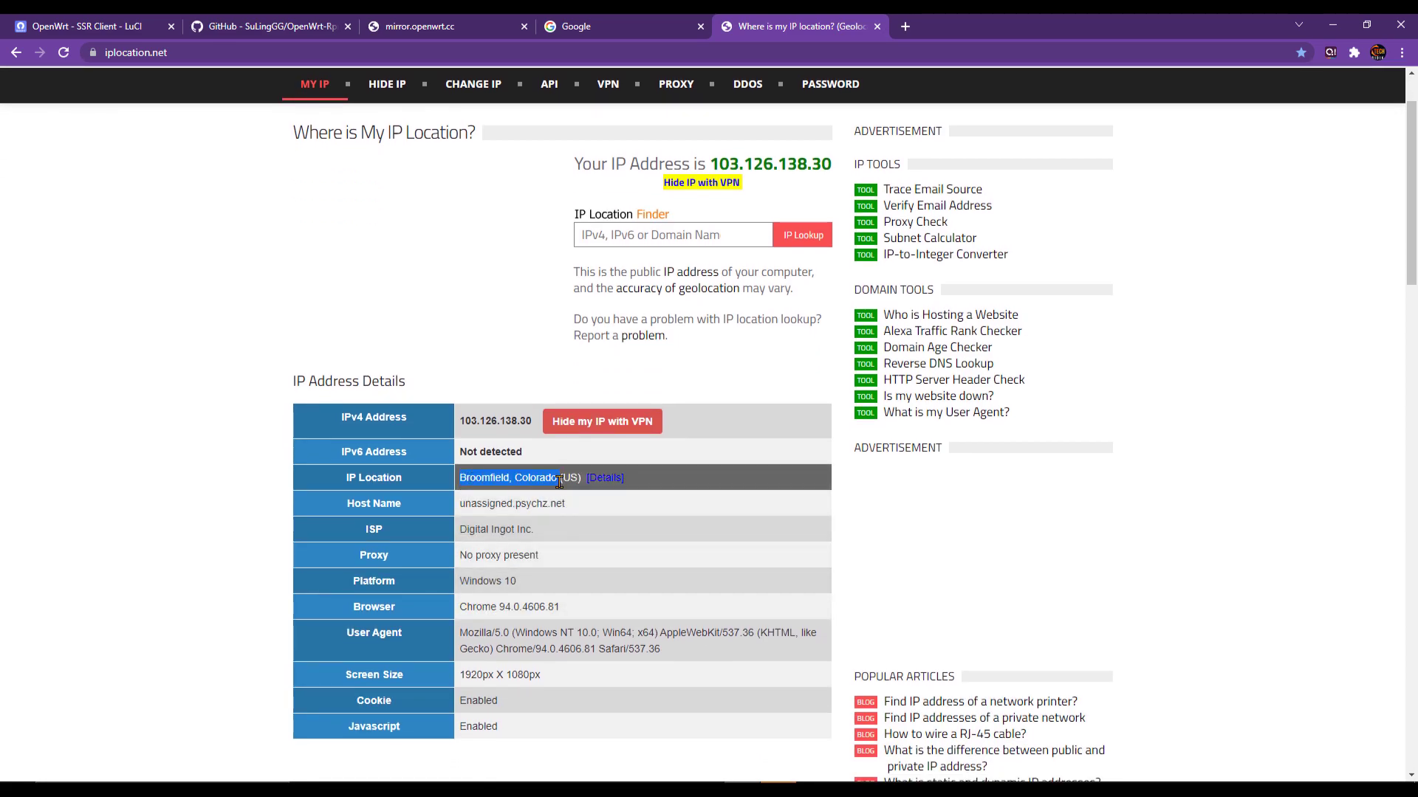
mouse_move(580, 508)
left_mouse_down()
mouse_move(476, 484)
mouse_move(427, 310)
left_mouse_up()
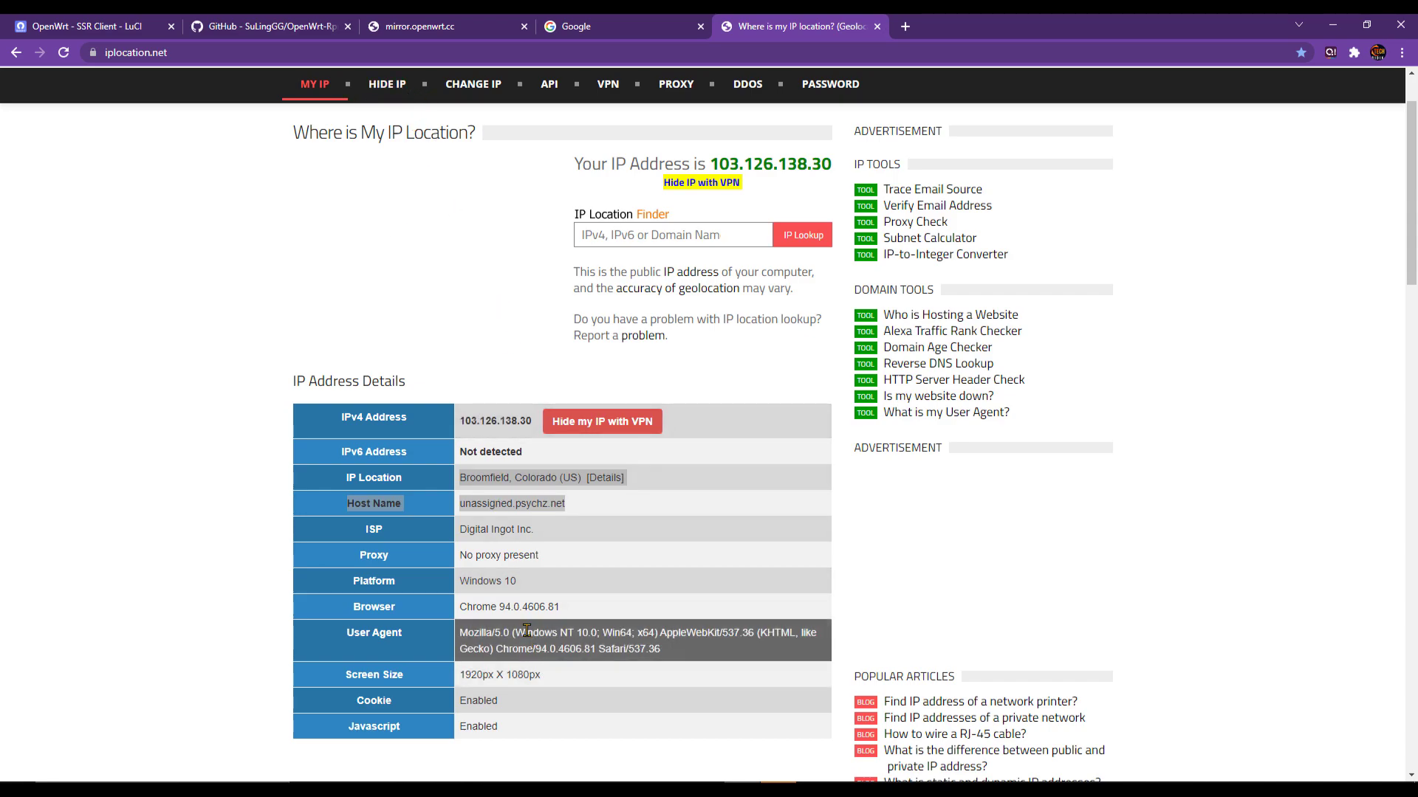
- Bring up the Speedtest window and reposition it, and open OpenWrt's NetData system monitoring page
left_click(526, 790)
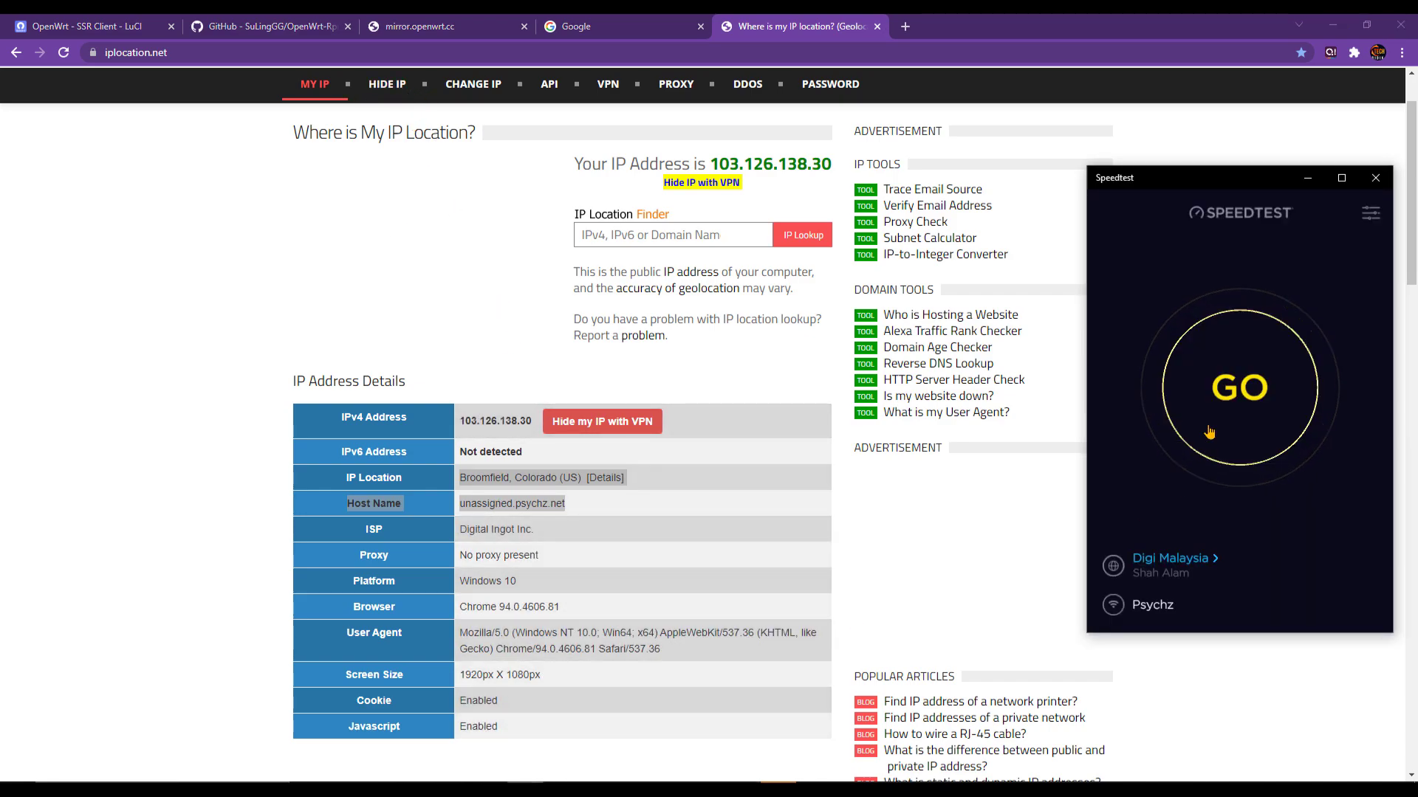
left_click_drag(1219, 185, 1032, 233)
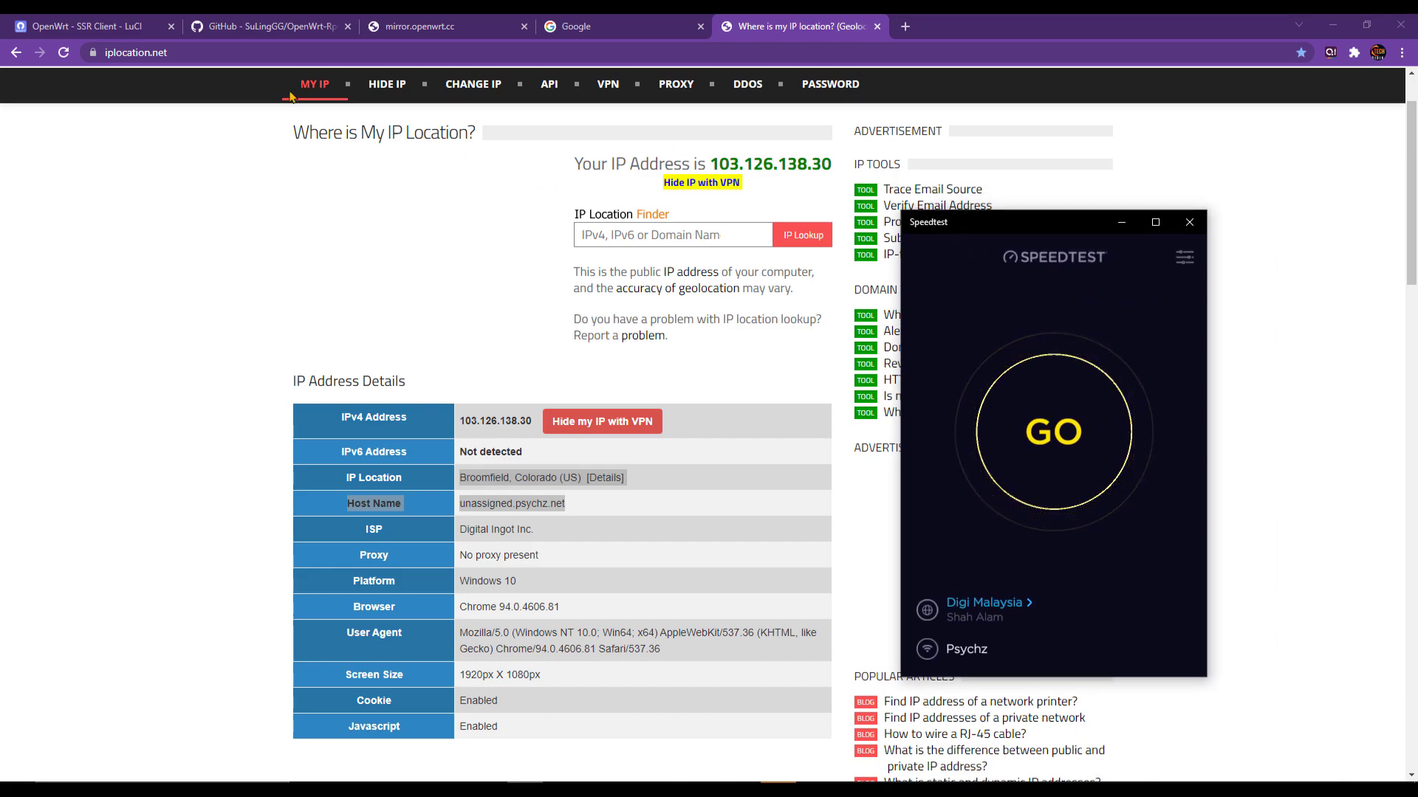
left_click(96, 26)
left_click(107, 162)
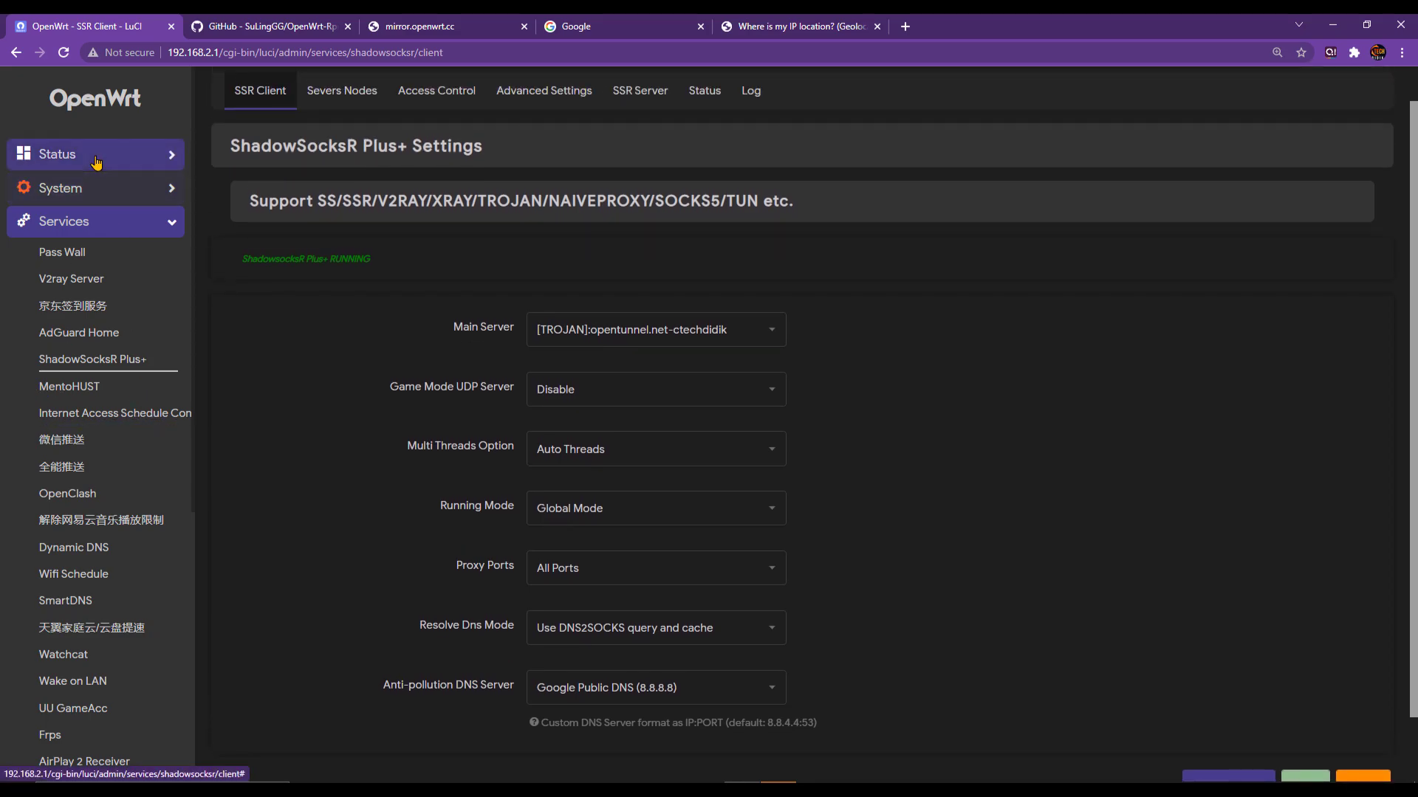
left_click(123, 463)
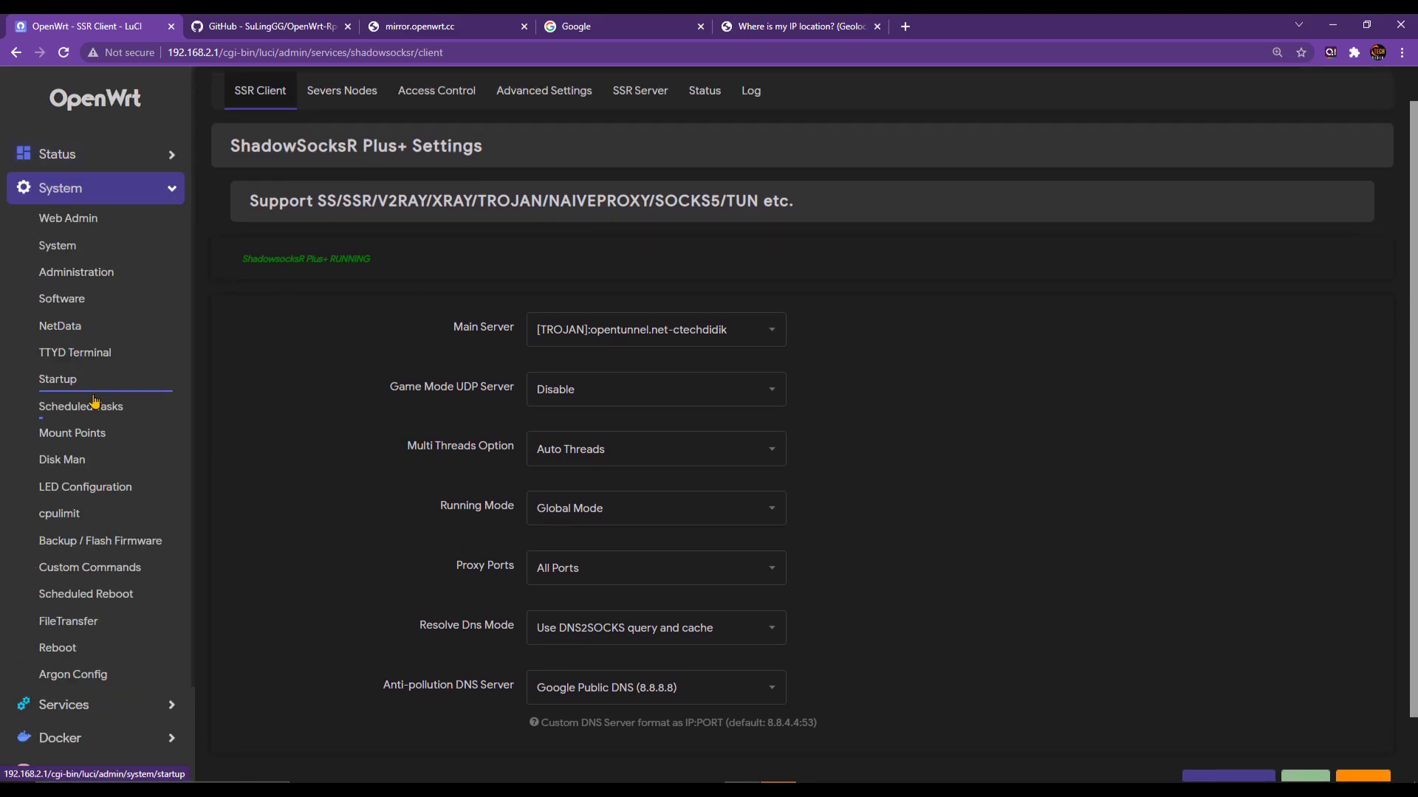
left_click(63, 329)
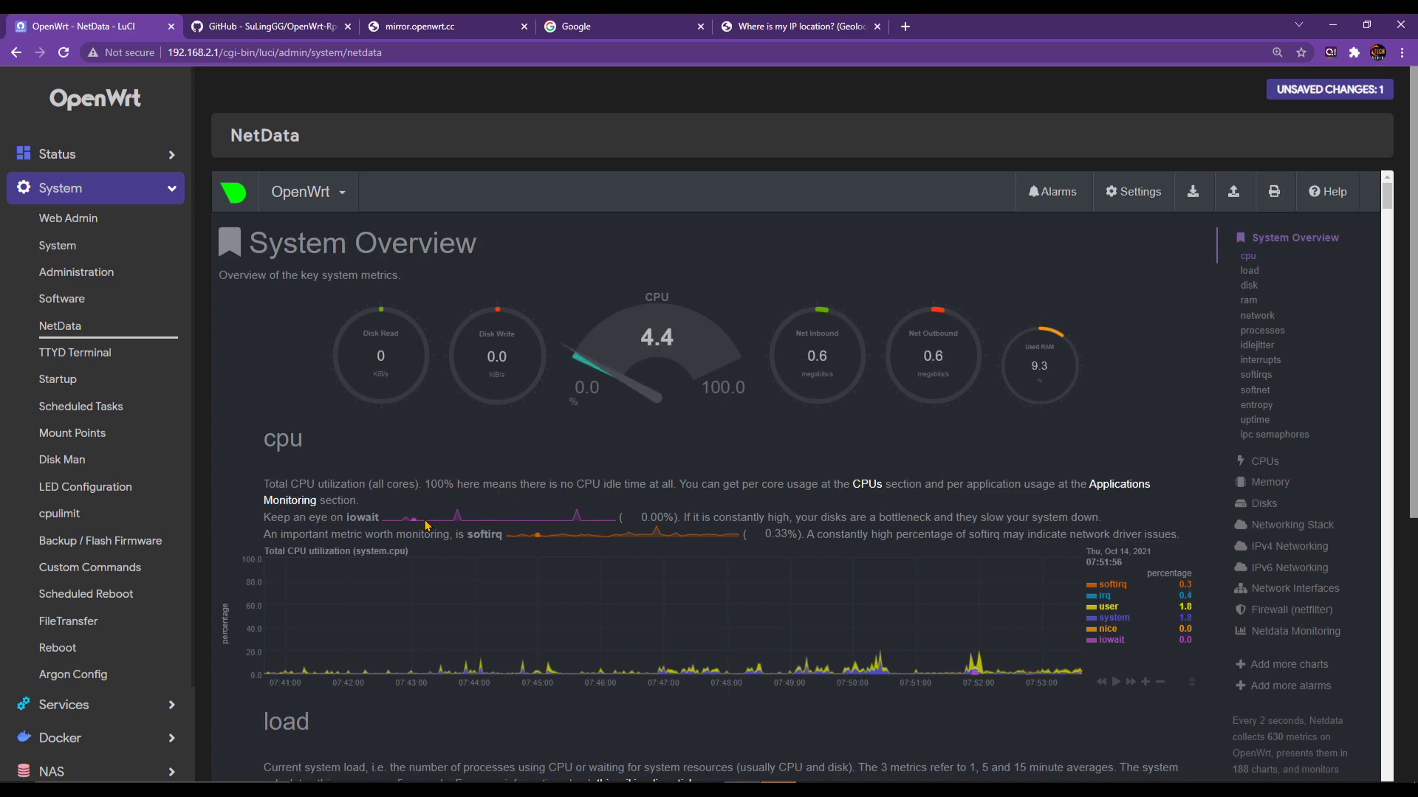
- Shrink the browser window and arrange it beside Speedtest so the NetData gauges and the speed test are both visible
left_click(525, 789)
left_click(768, 465)
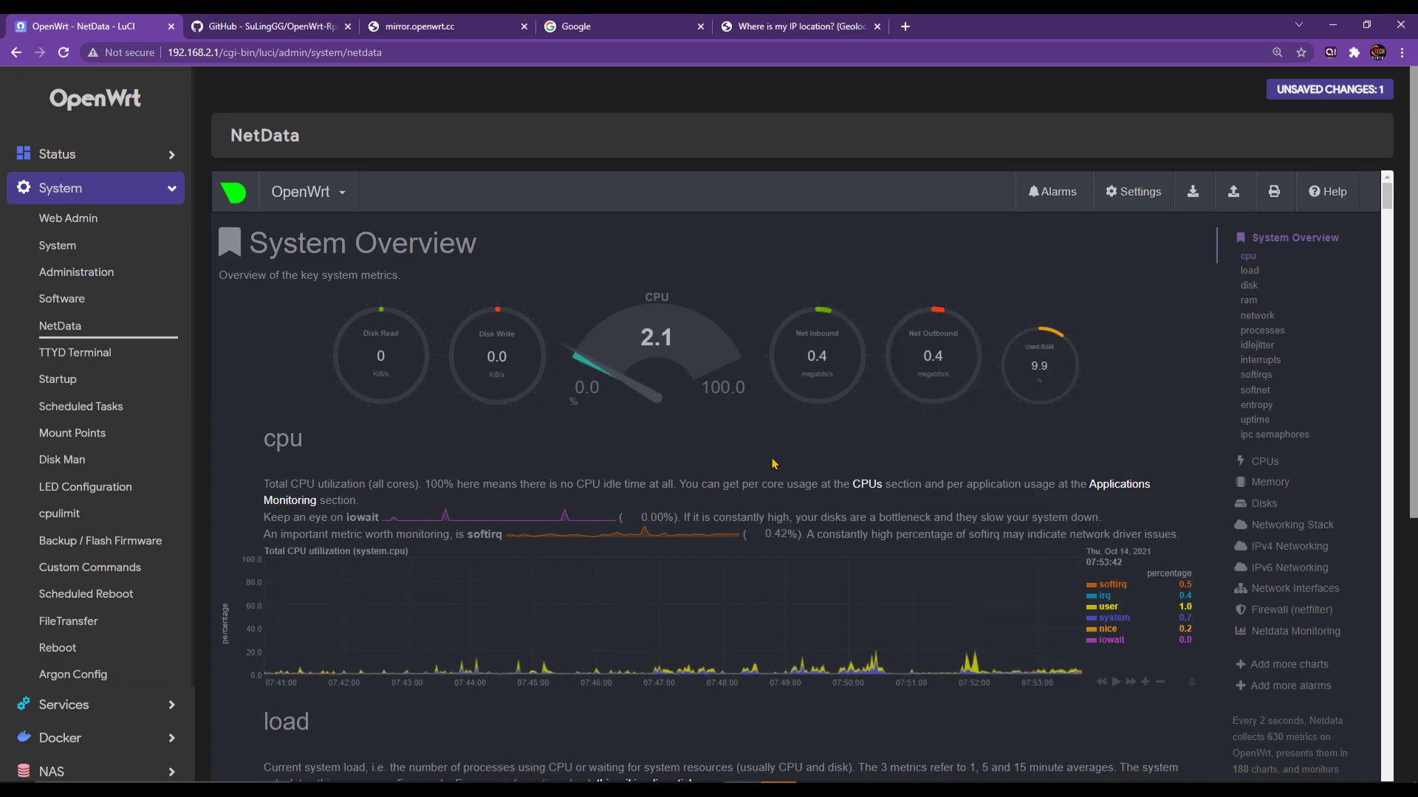
left_click(1352, 30)
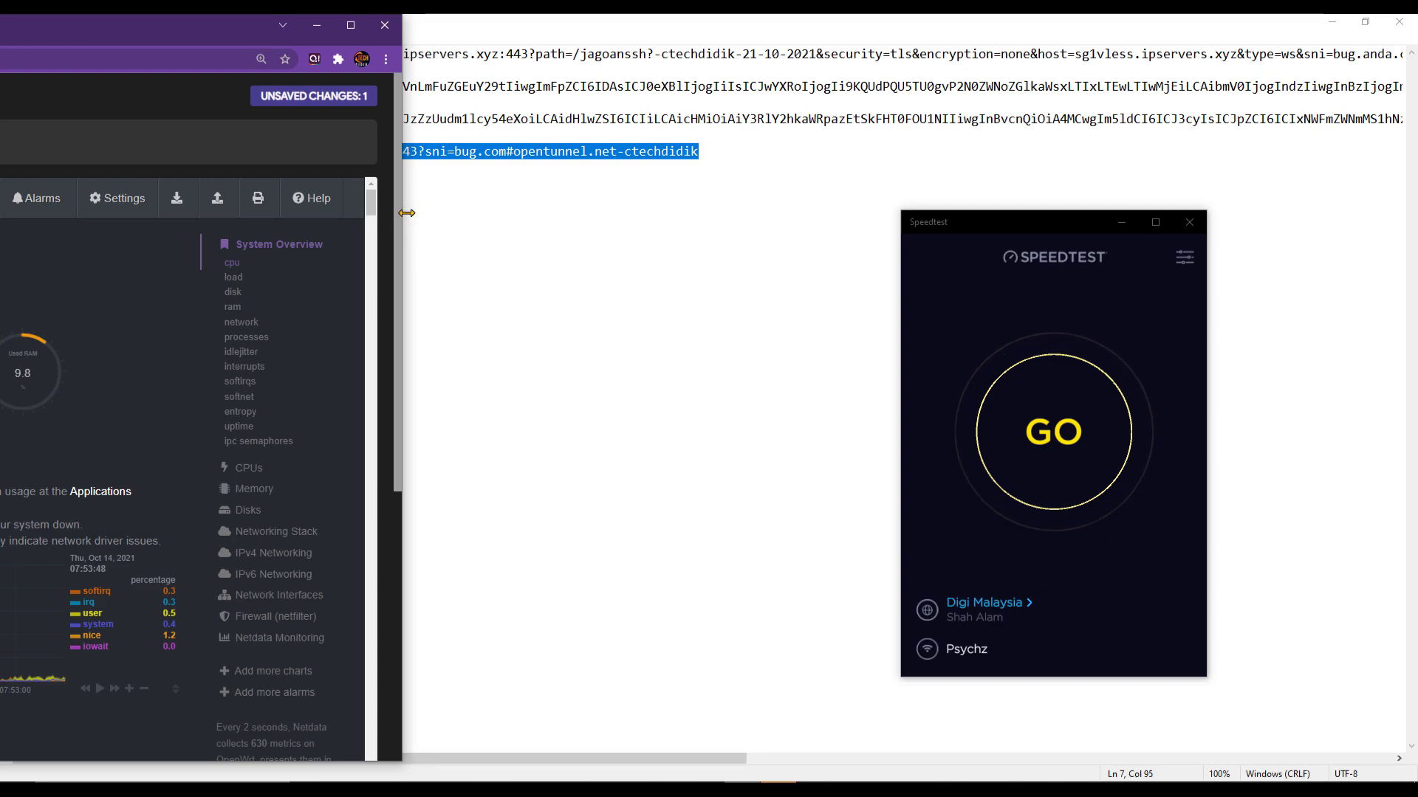
left_click_drag(212, 26, 1120, 35)
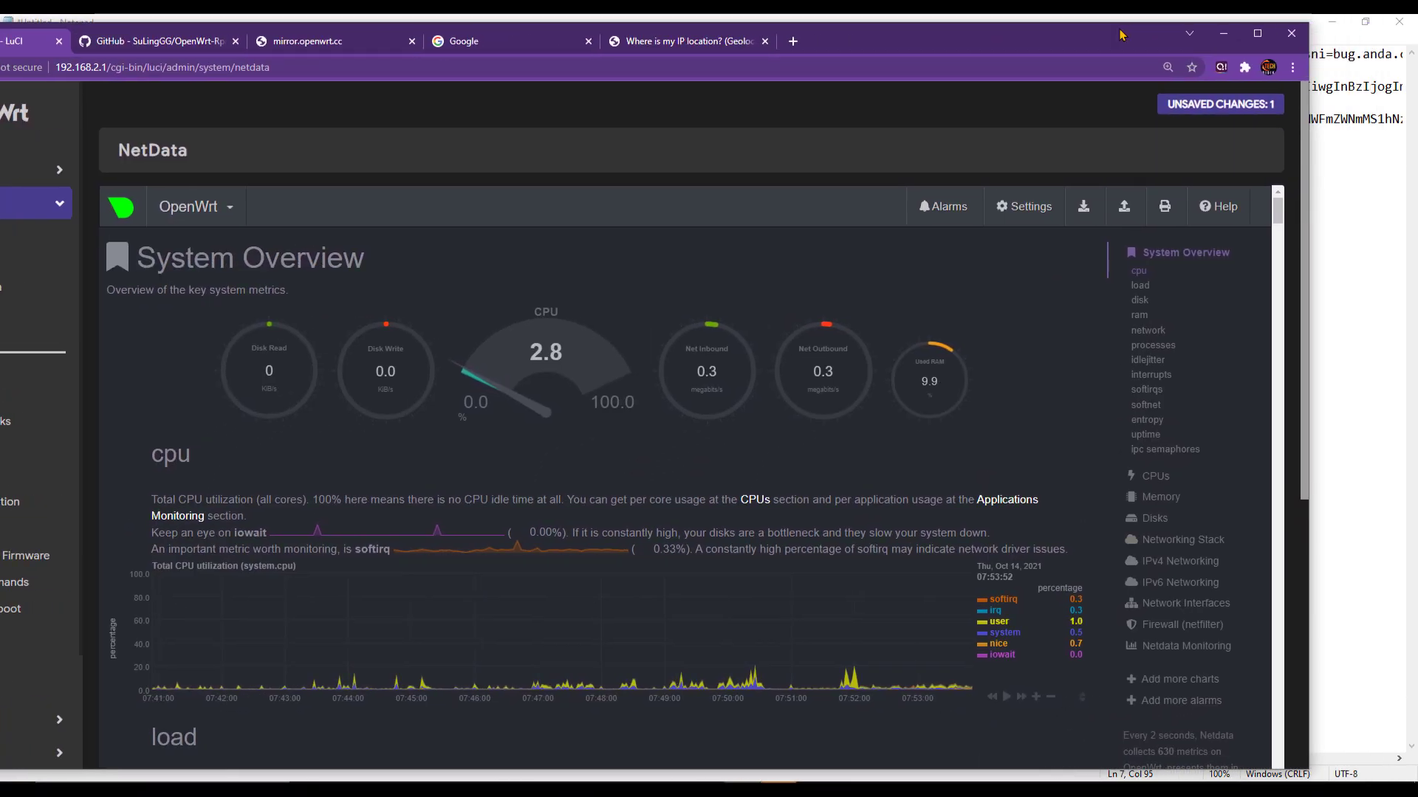
left_click_drag(1310, 87, 973, 87)
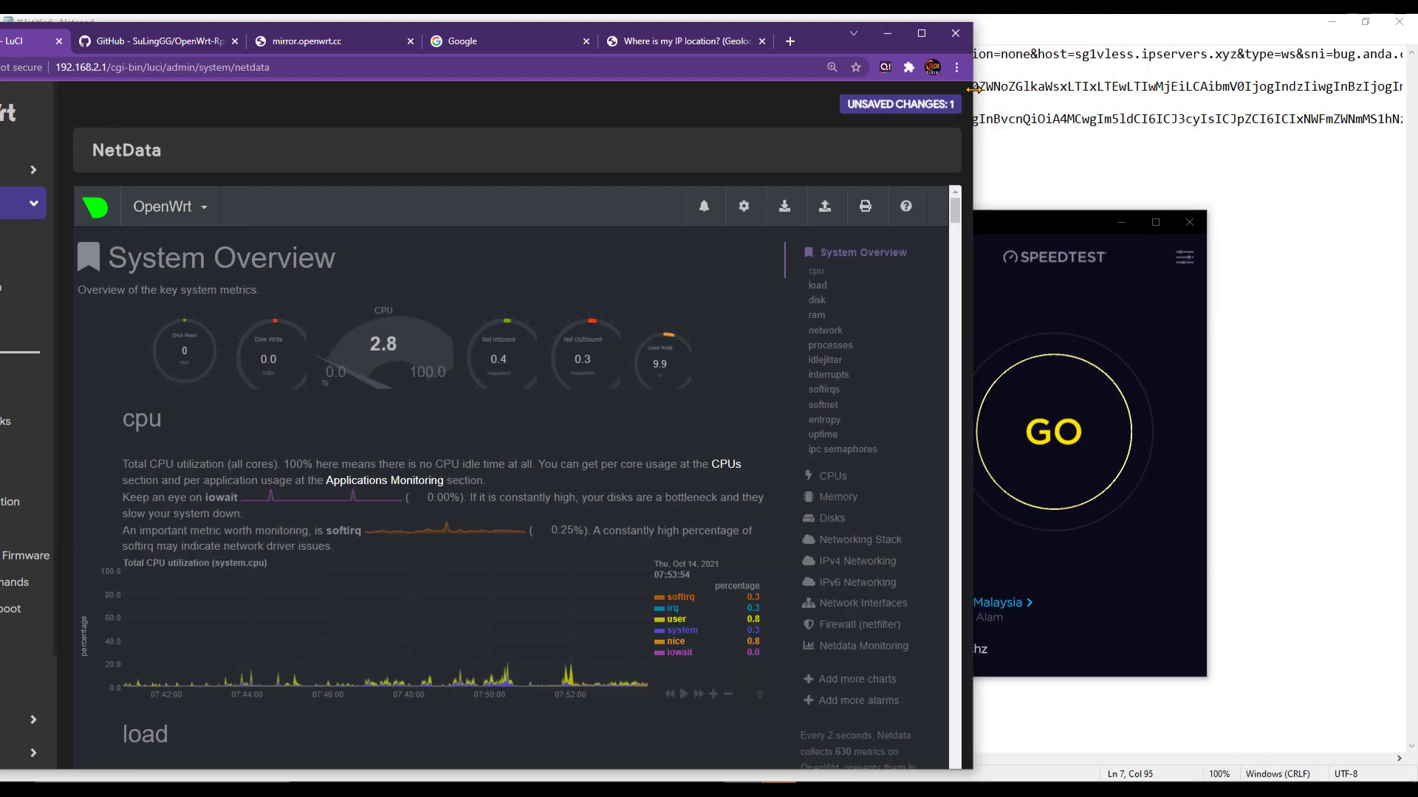
left_click_drag(1057, 226, 1167, 189)
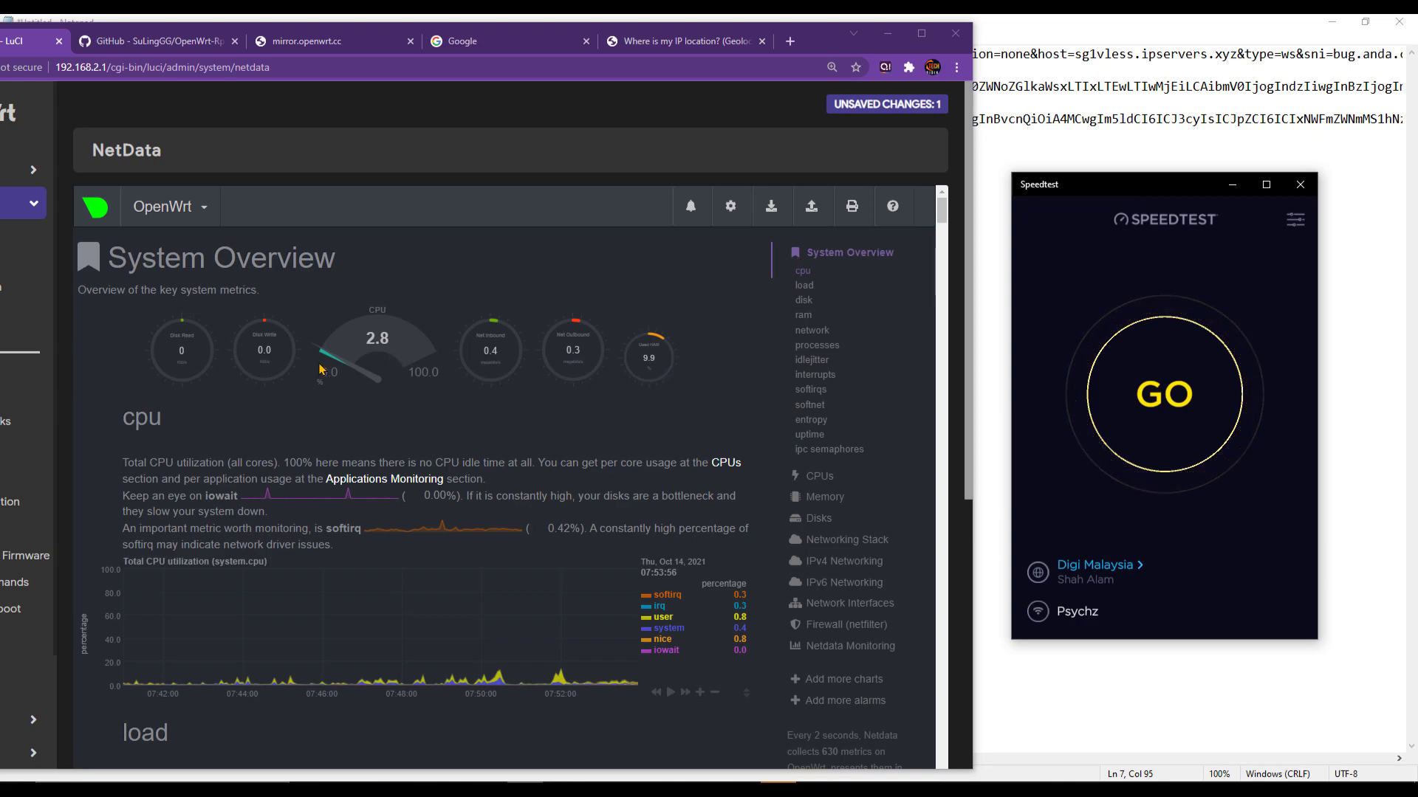
- Run the speed test over the Trojan node and restart it, while watching the NetData CPU and network gauges
left_click(1148, 394)
left_click(739, 399)
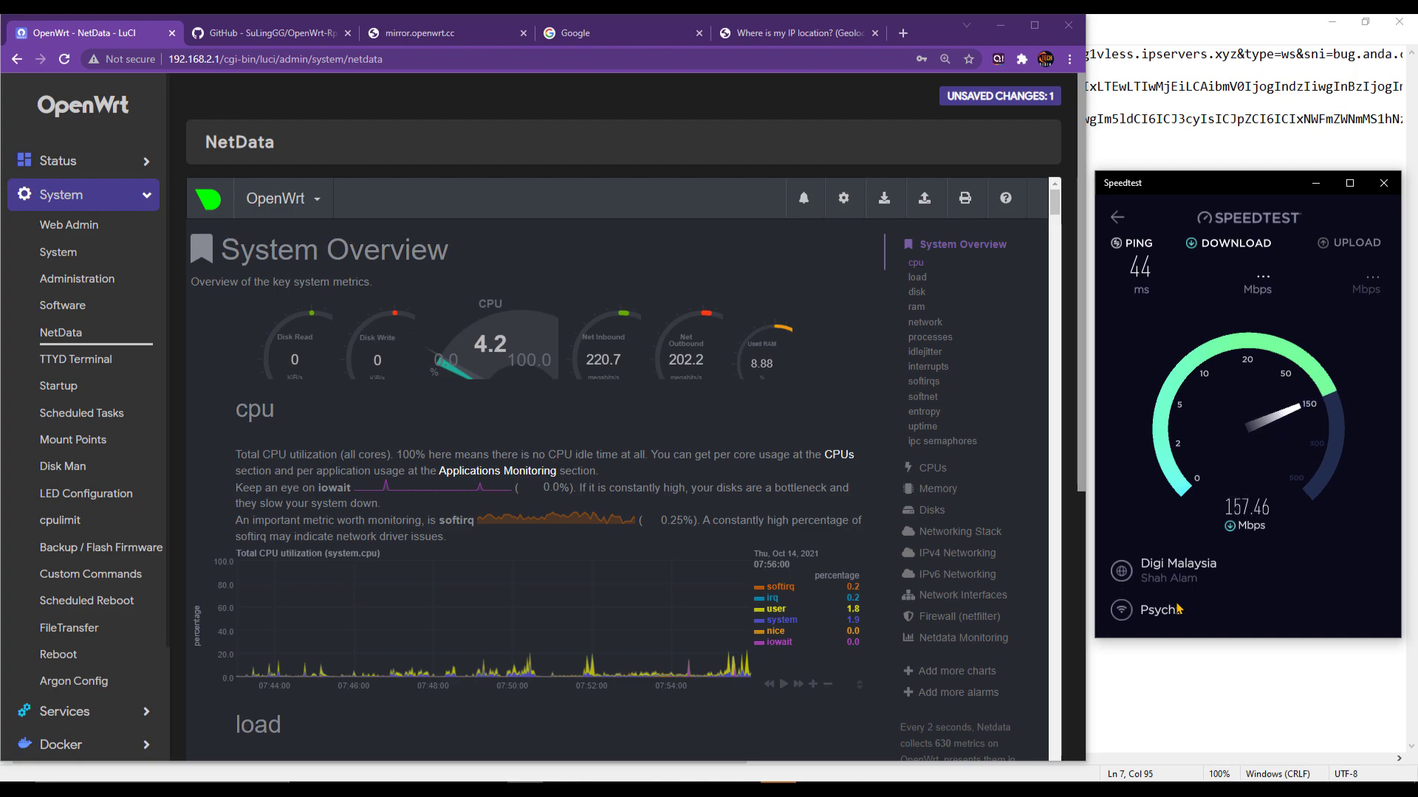
left_click(837, 407)
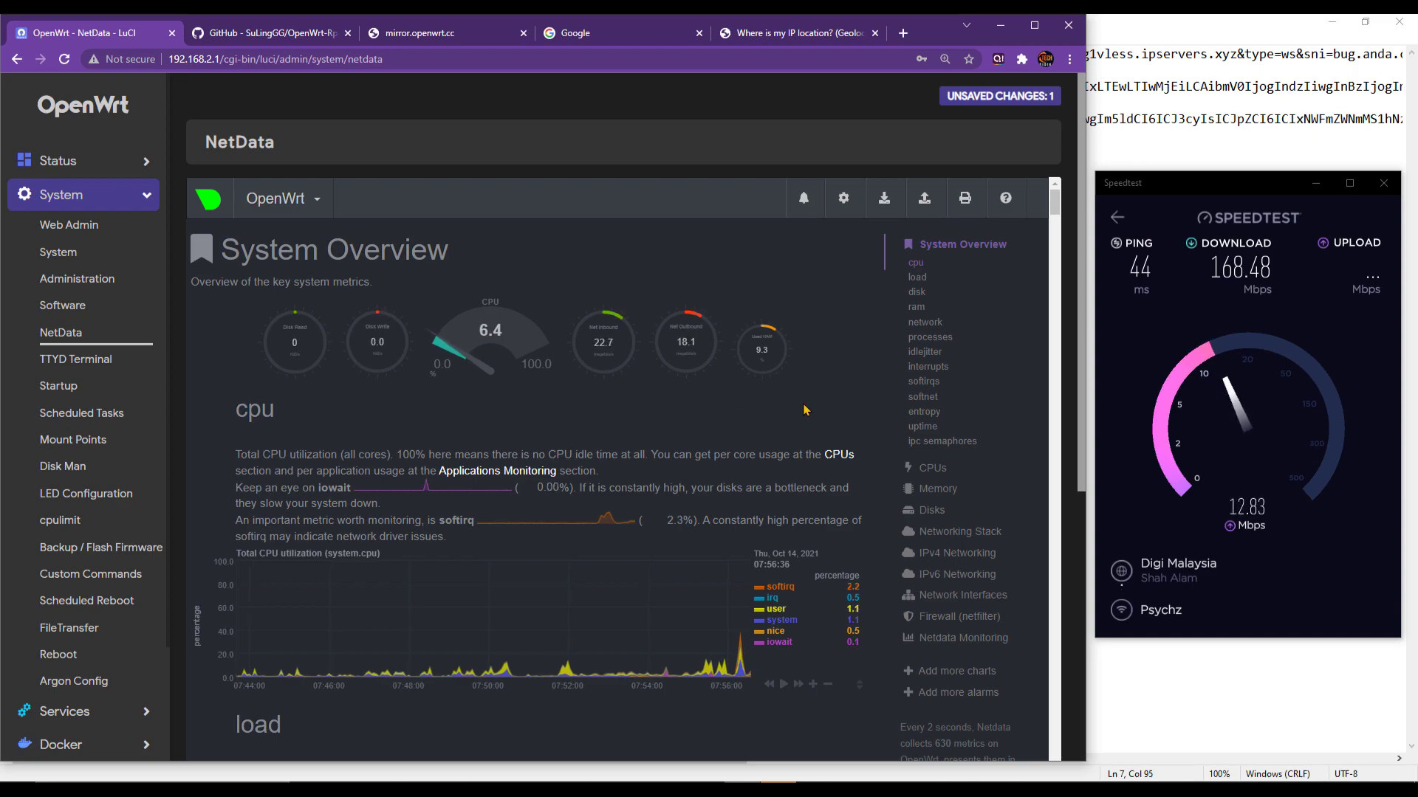
left_click(1117, 216)
left_click(1253, 451)
left_click(858, 412)
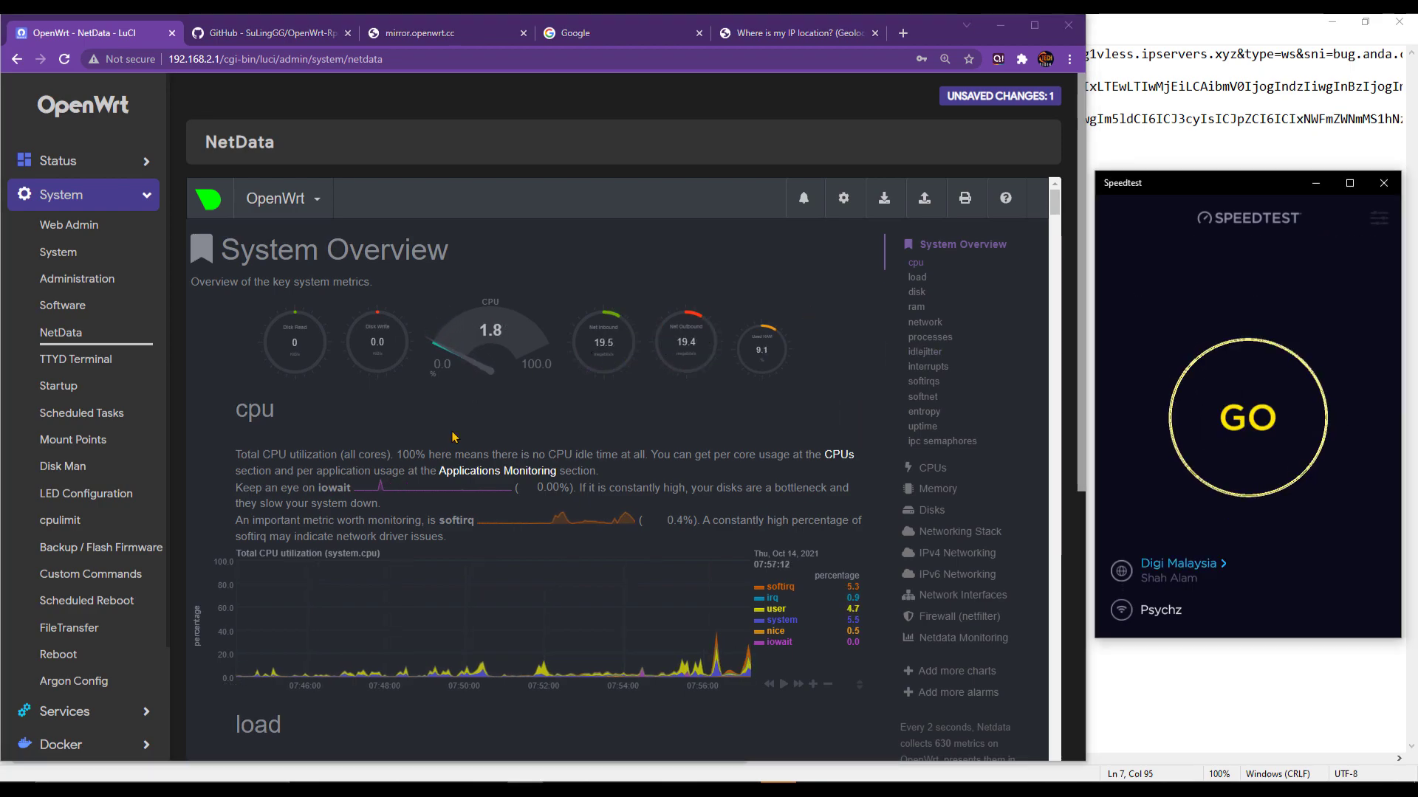
- Set the ShadowSocksR Plus+ Main Server to the first VMESS JAGOANSSH node, and save and apply the settings
scroll(100, 432, "down", 2)
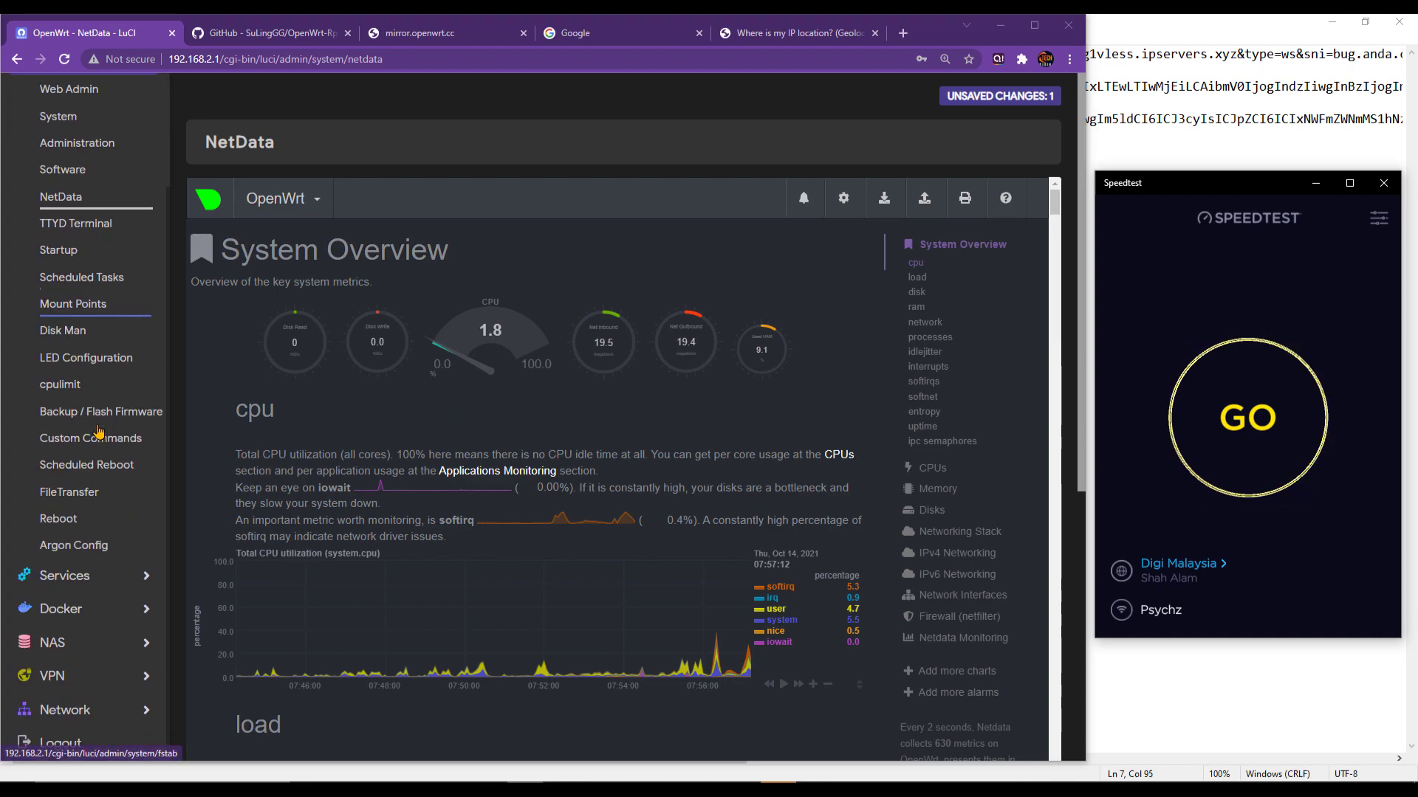
left_click(74, 580)
left_click(93, 230)
scroll(526, 369, "down", 2)
left_click(526, 234)
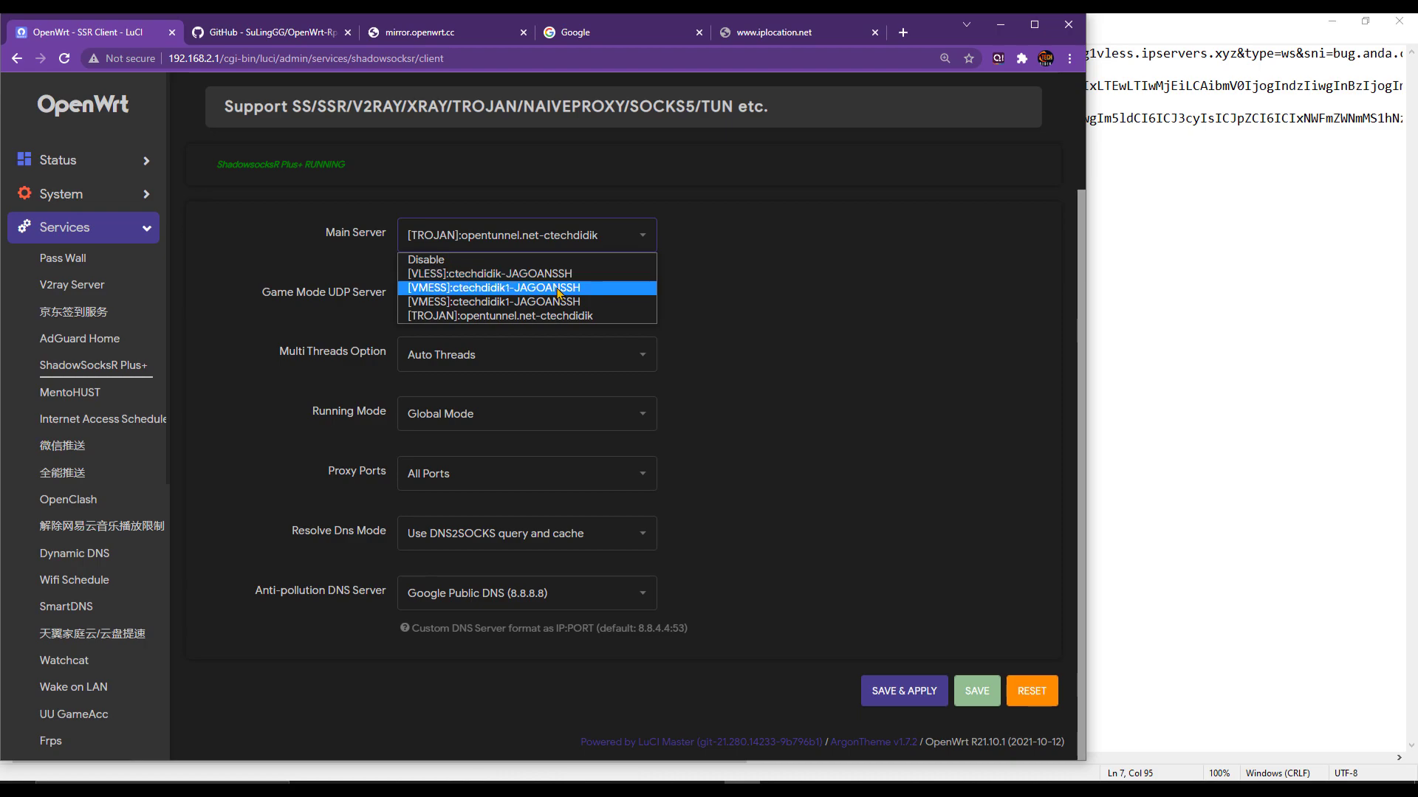
left_click(559, 288)
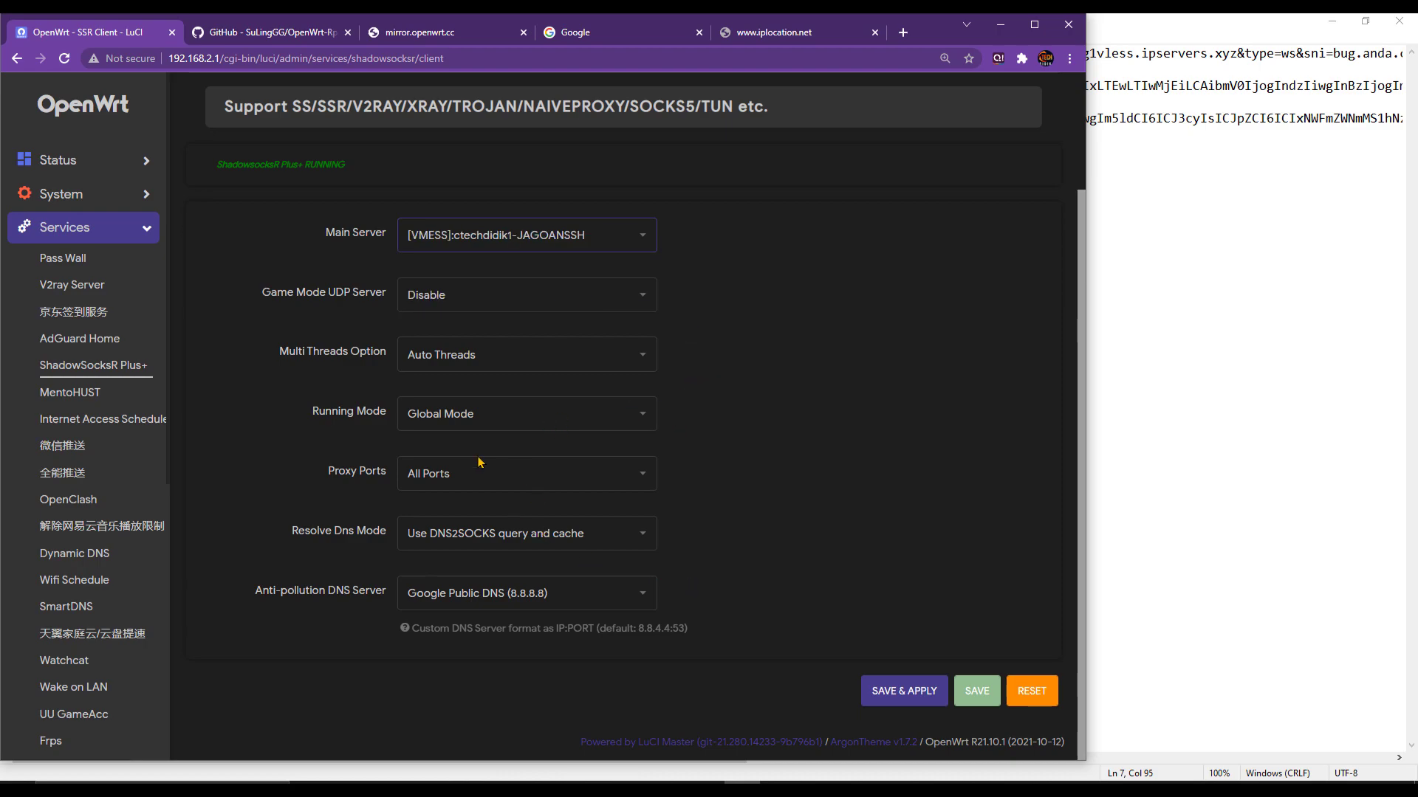
left_click(885, 686)
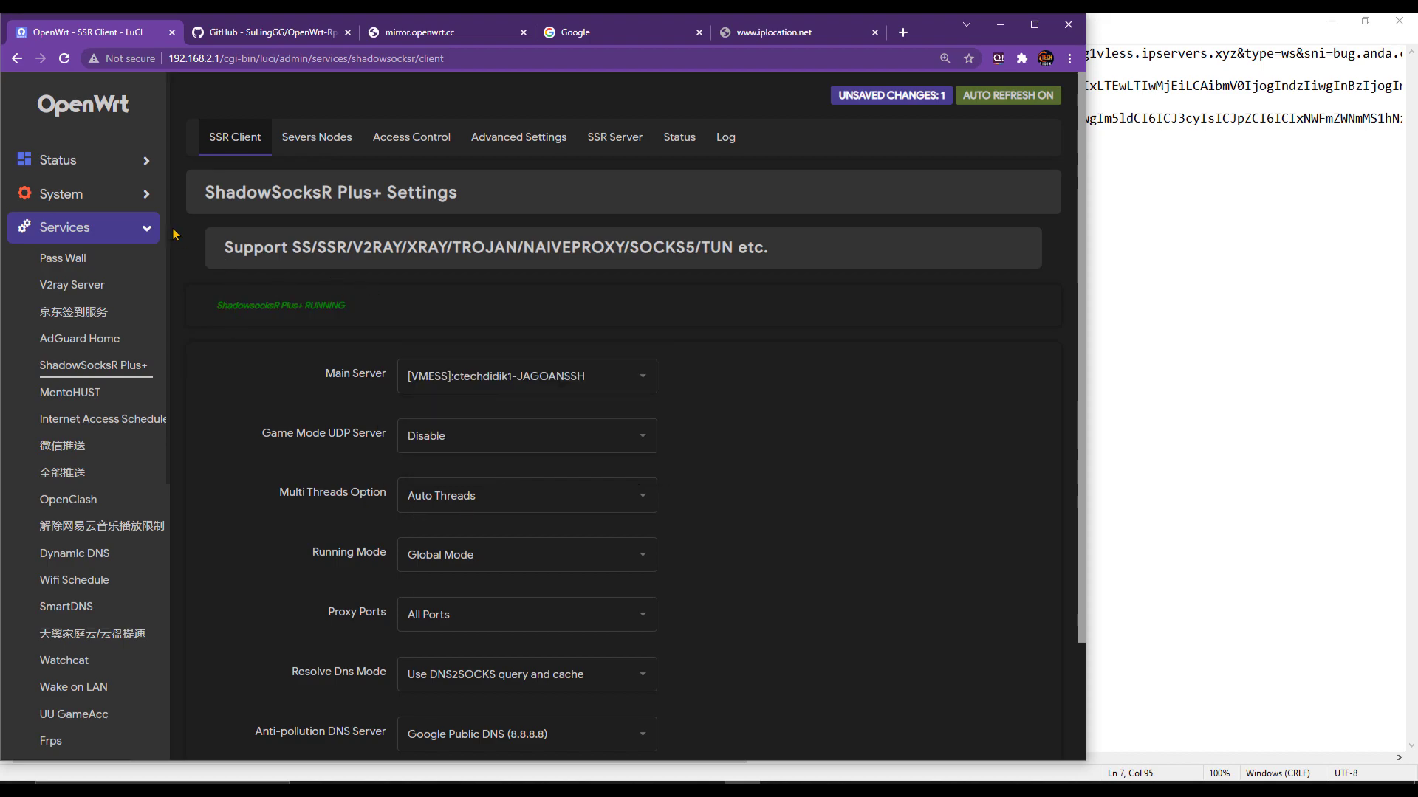
- Open NetData beside Speedtest and start the speed test over the VMess node
left_click(74, 194)
left_click(60, 332)
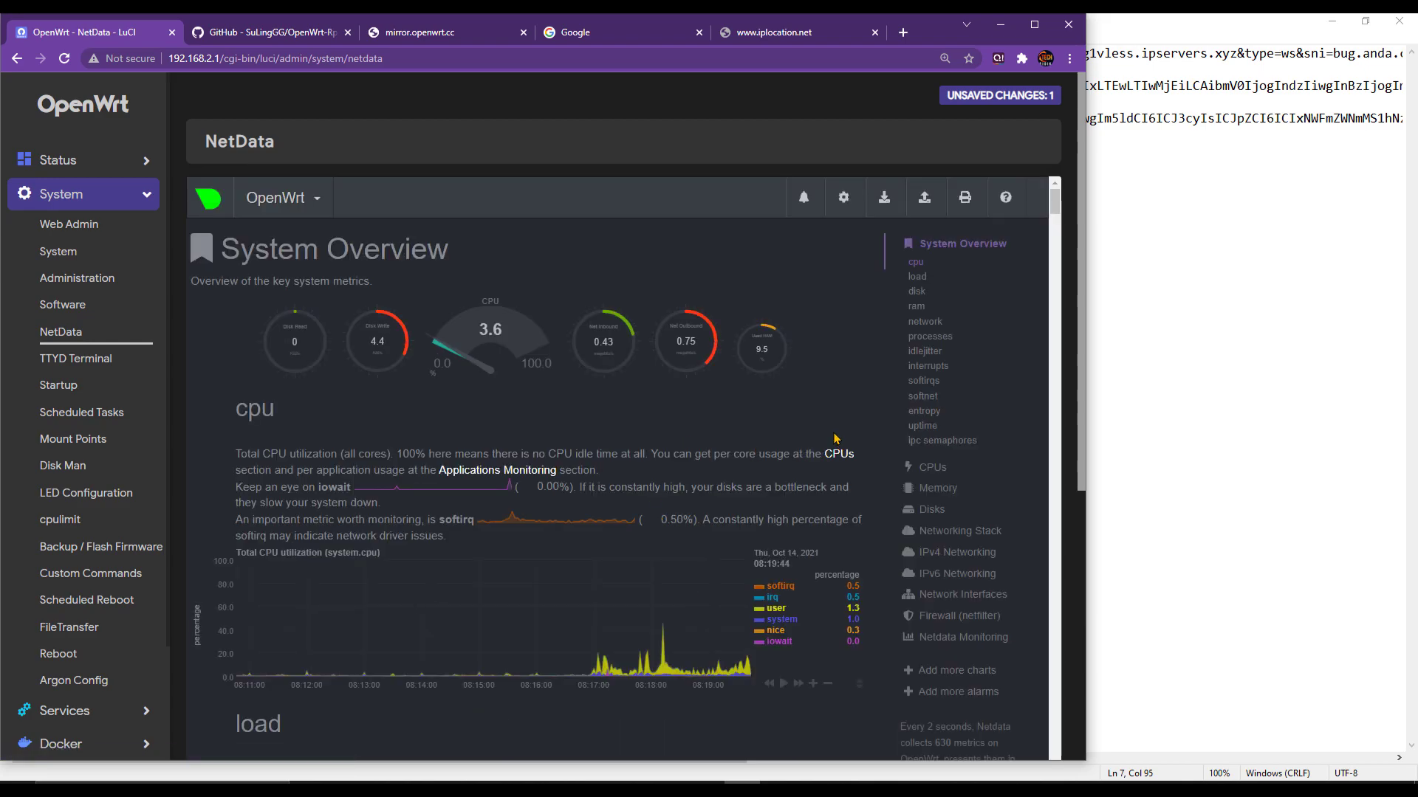
left_click(525, 791)
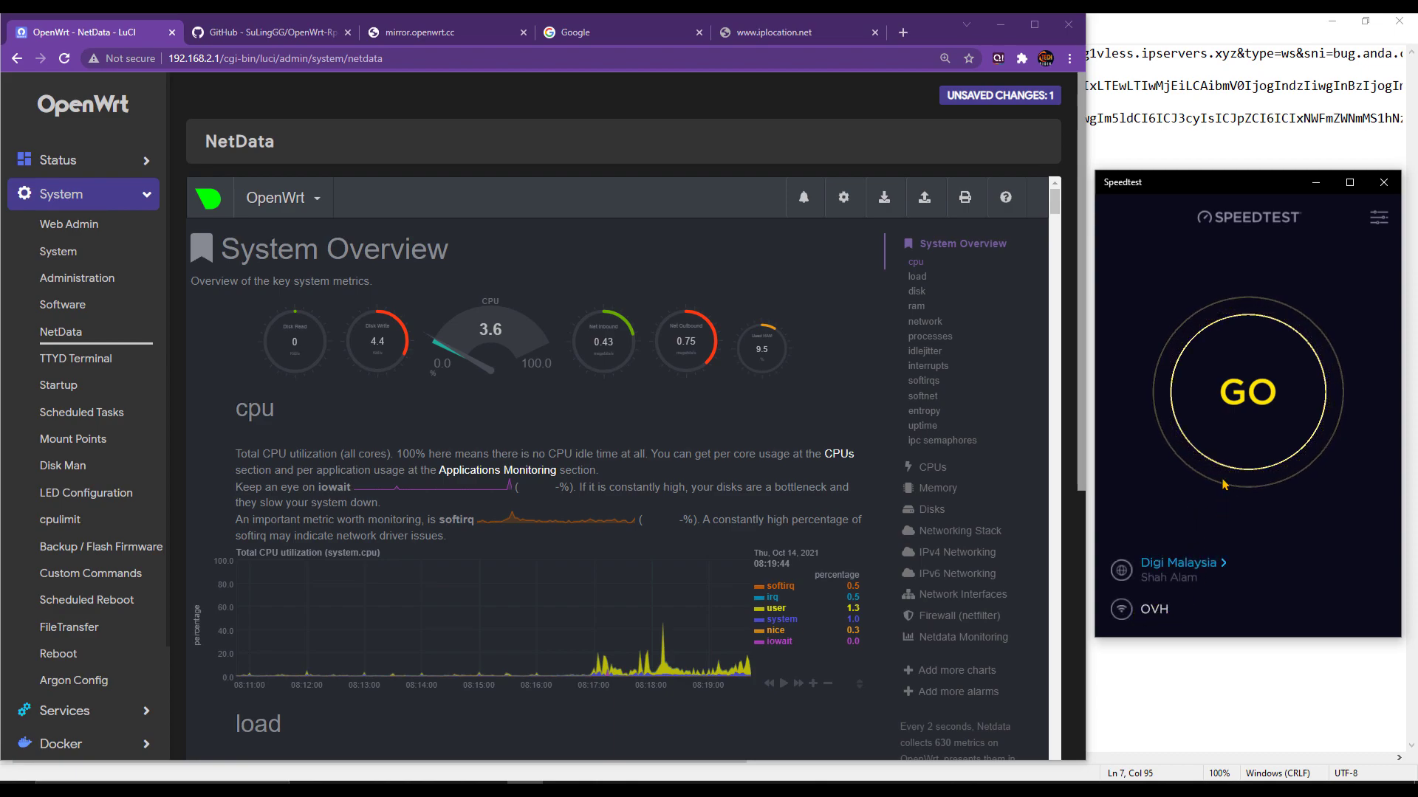
left_click(1240, 424)
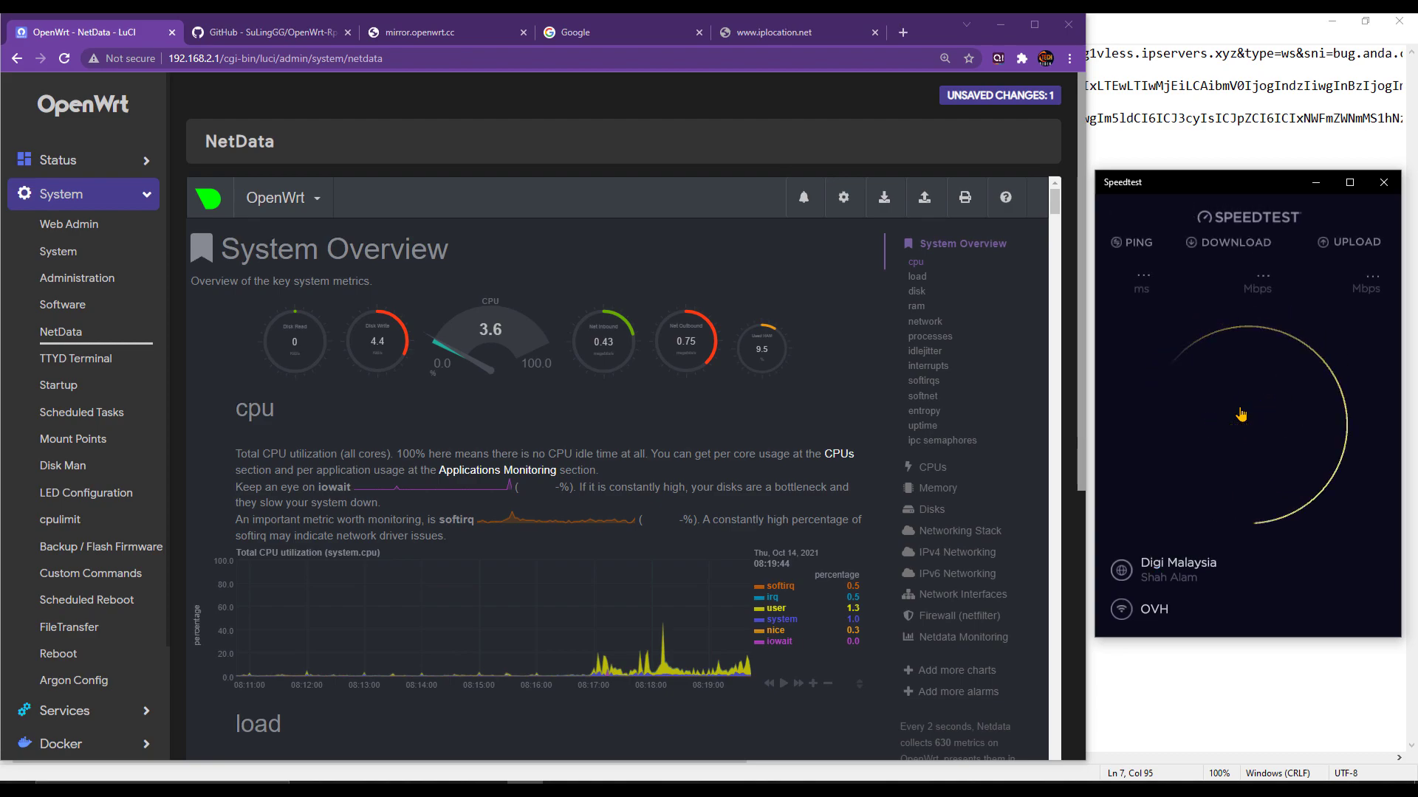
- Examine NetData's system overview gauges and its CPU and network bandwidth charts for the load caused by the speed test
left_click(924, 411)
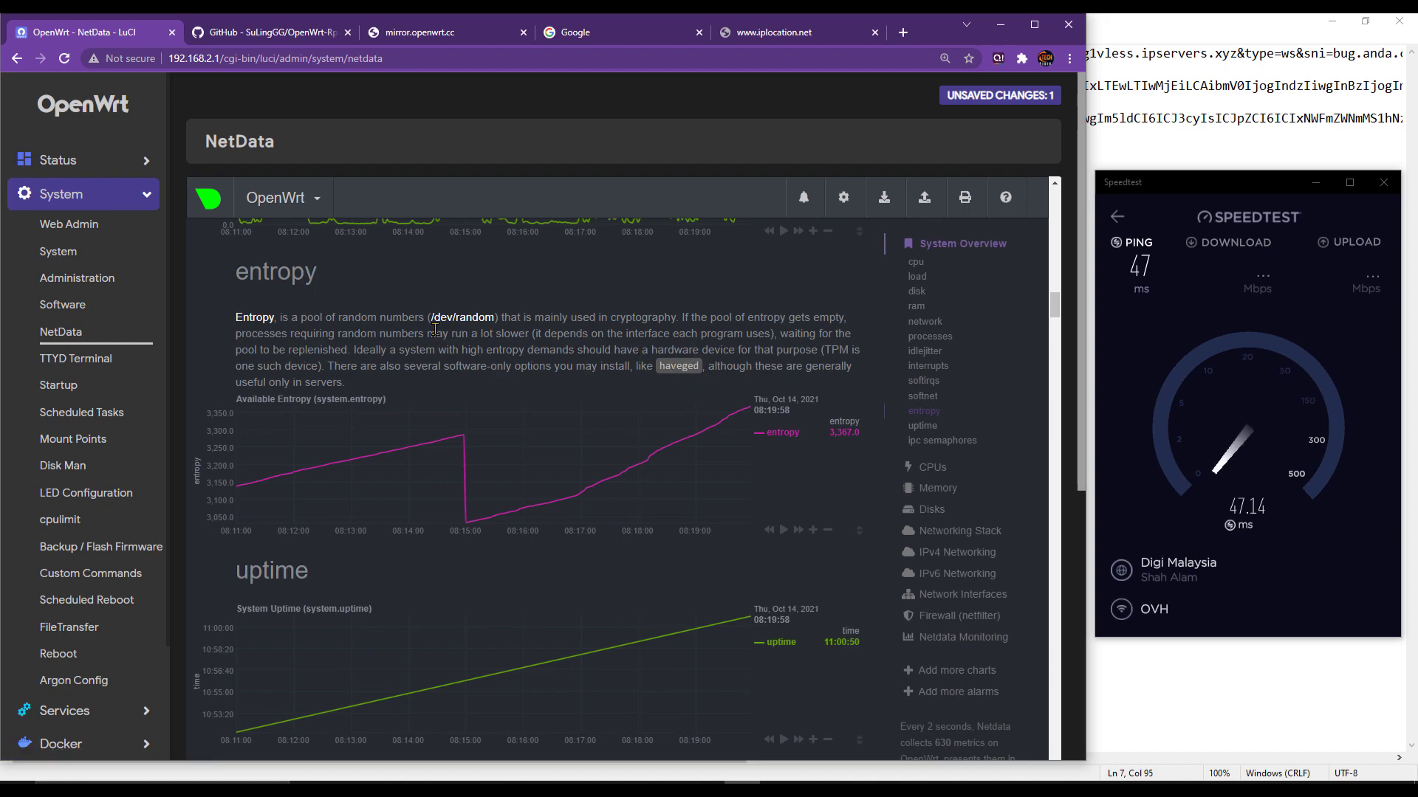
scroll(552, 443, "up", 5)
scroll(553, 443, "up", 10)
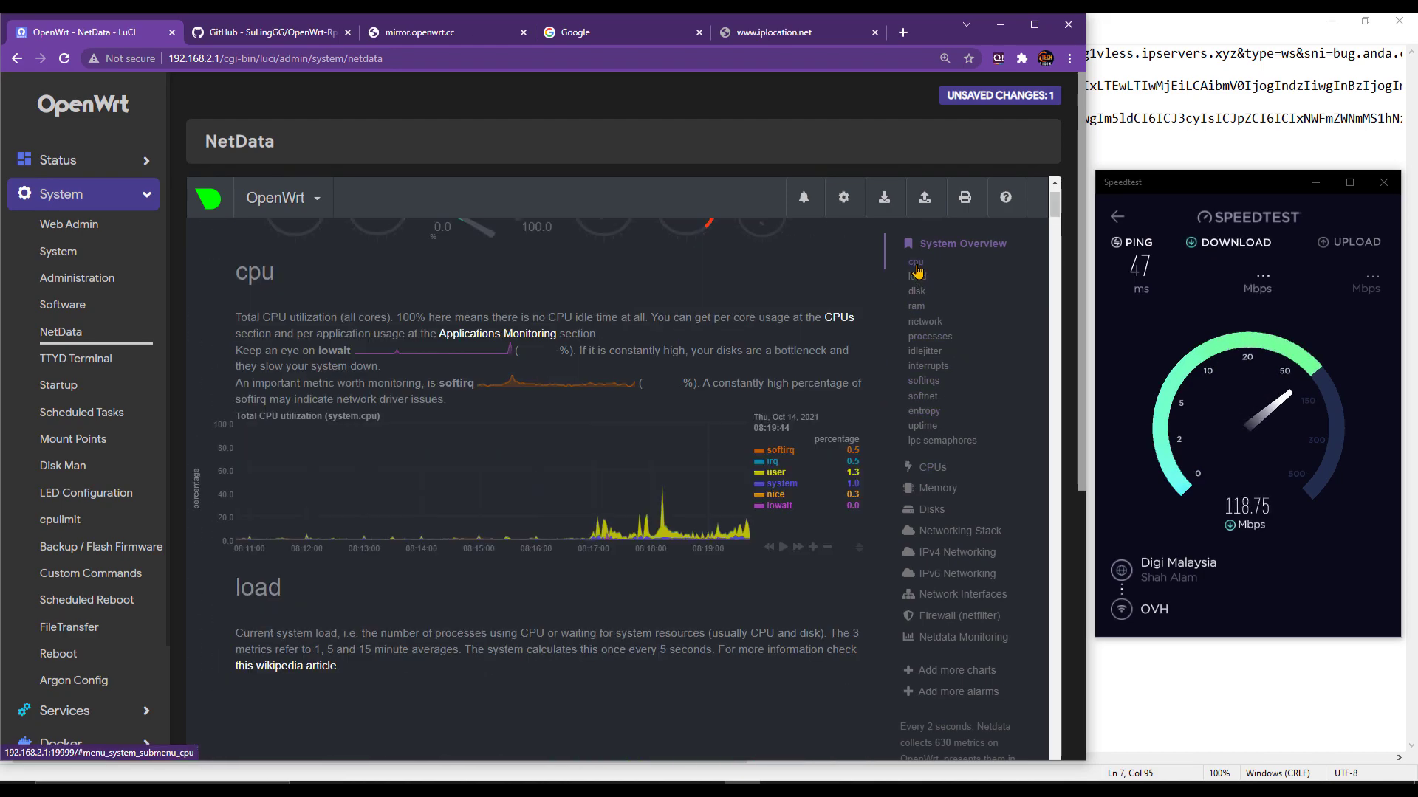
scroll(649, 450, "up", 2)
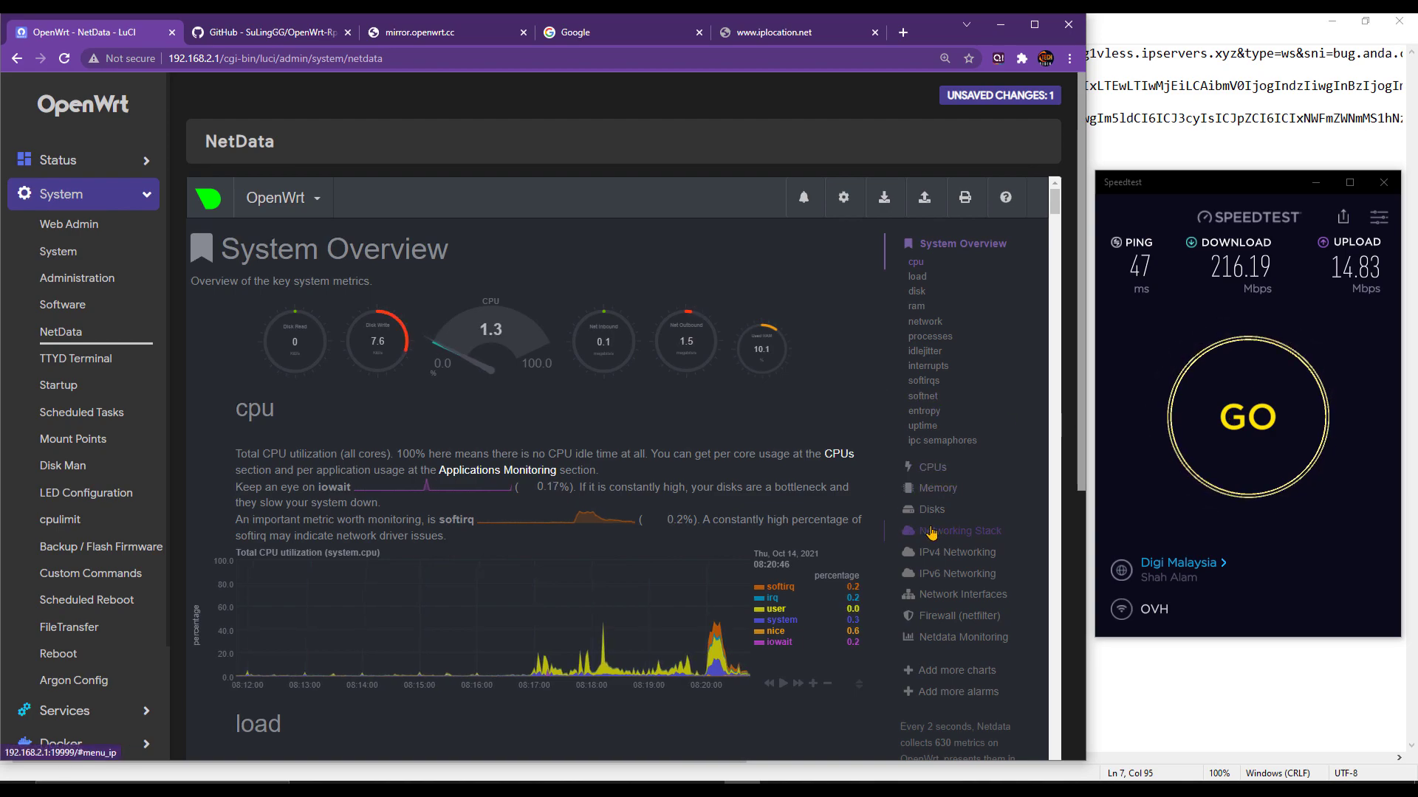
scroll(854, 525, "down", 12)
scroll(855, 525, "down", 5)
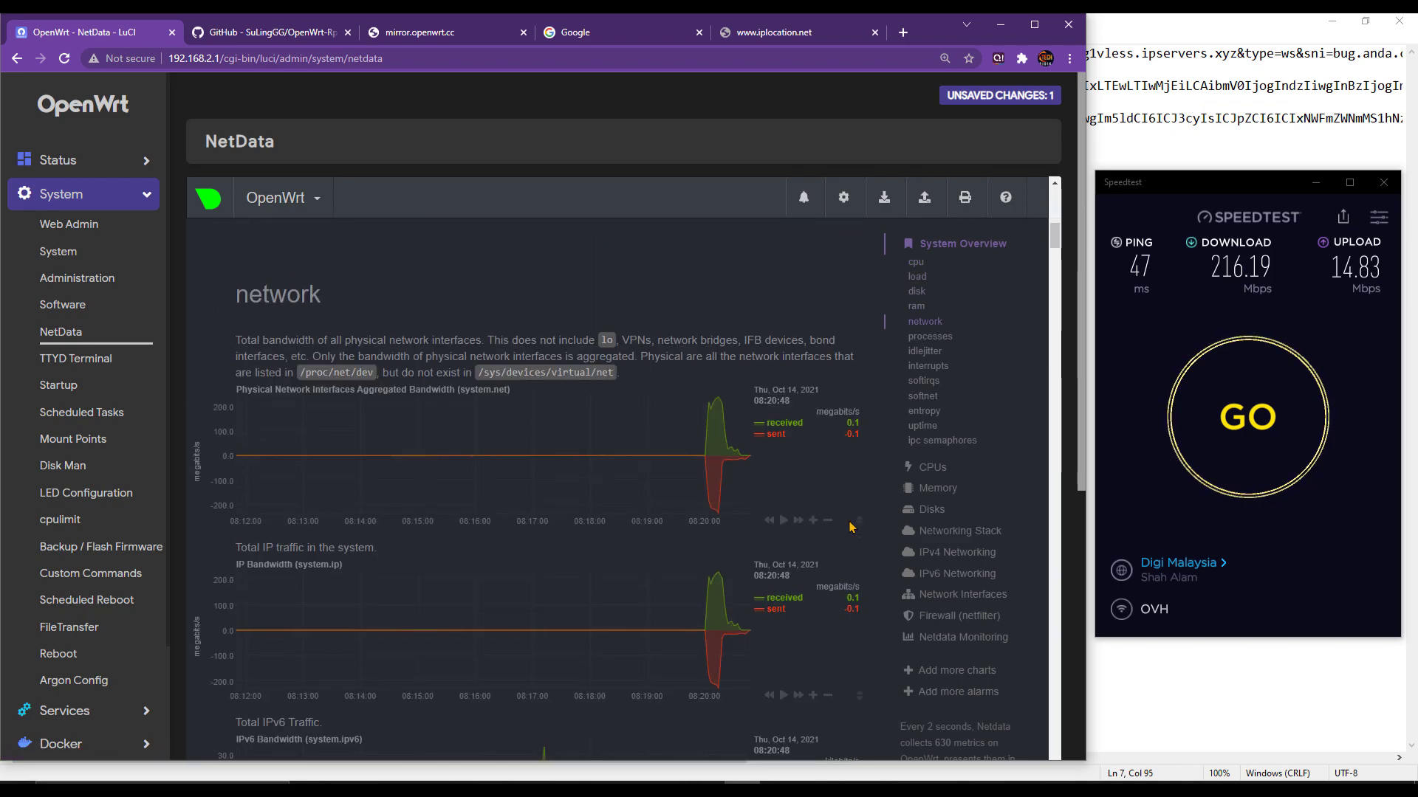
scroll(849, 443, "up", 15)
scroll(475, 429, "up", 1)
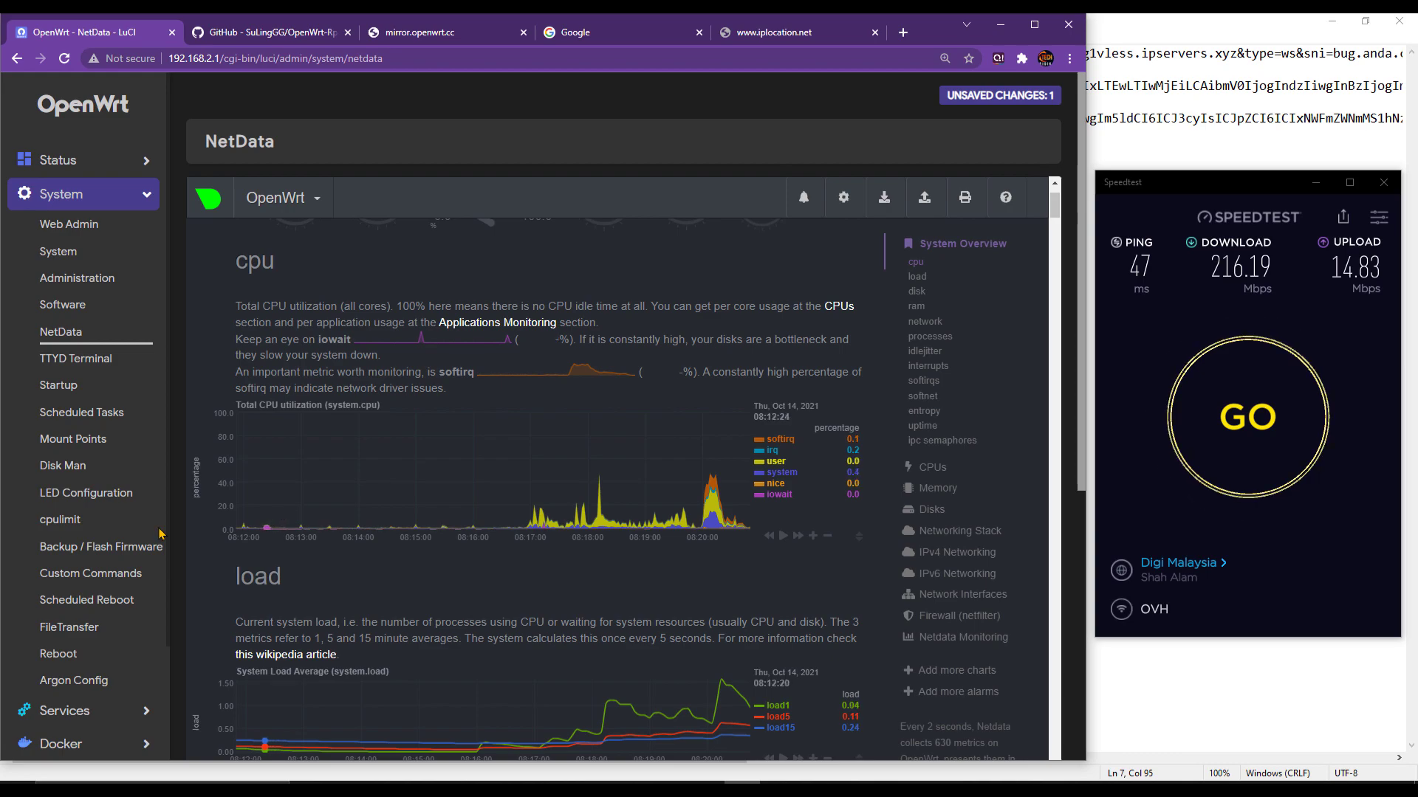
- Open the ShadowSocksR Plus+ server nodes in a maximized browser window and check each node's socket connection and ping latency
scroll(92, 583, "down", 2)
left_click(87, 612)
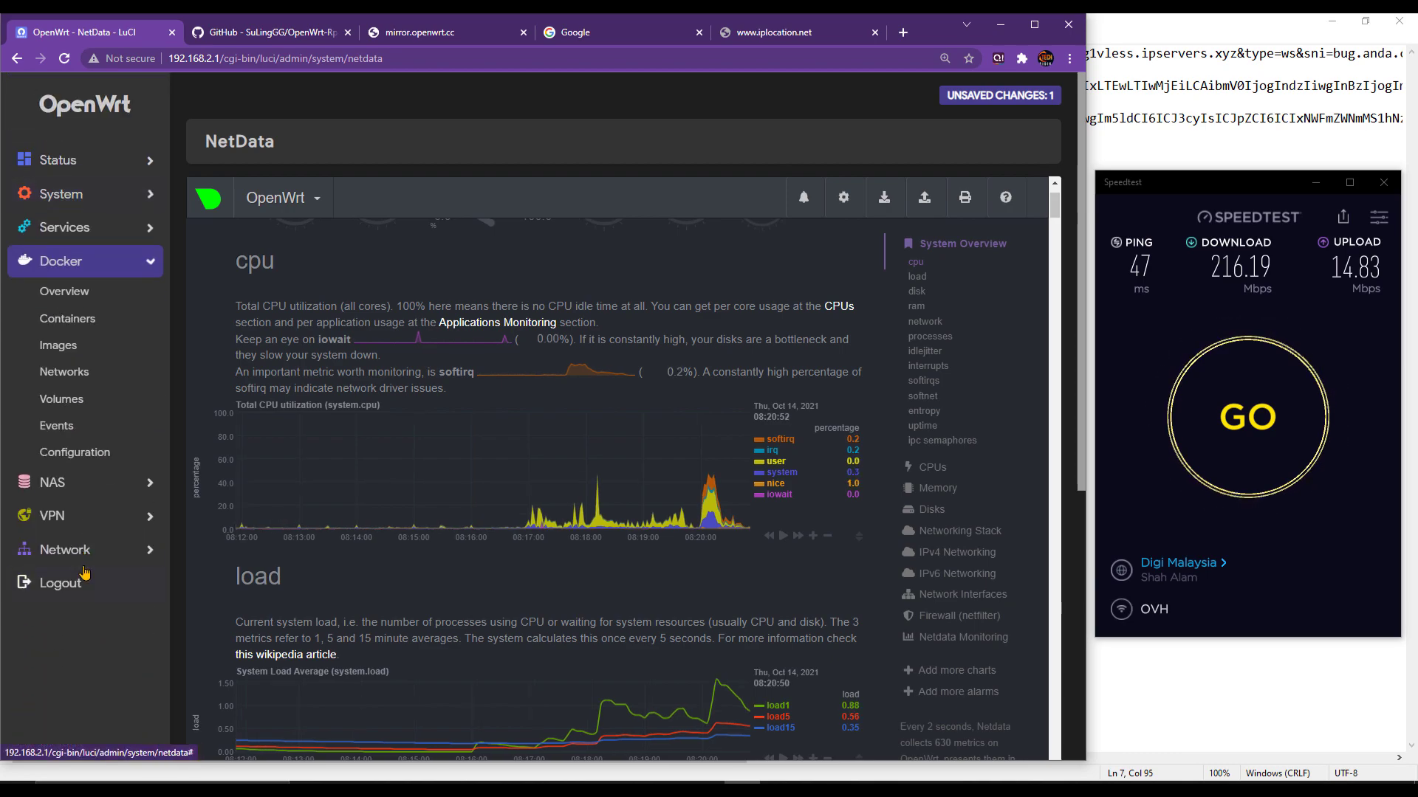
left_click(74, 228)
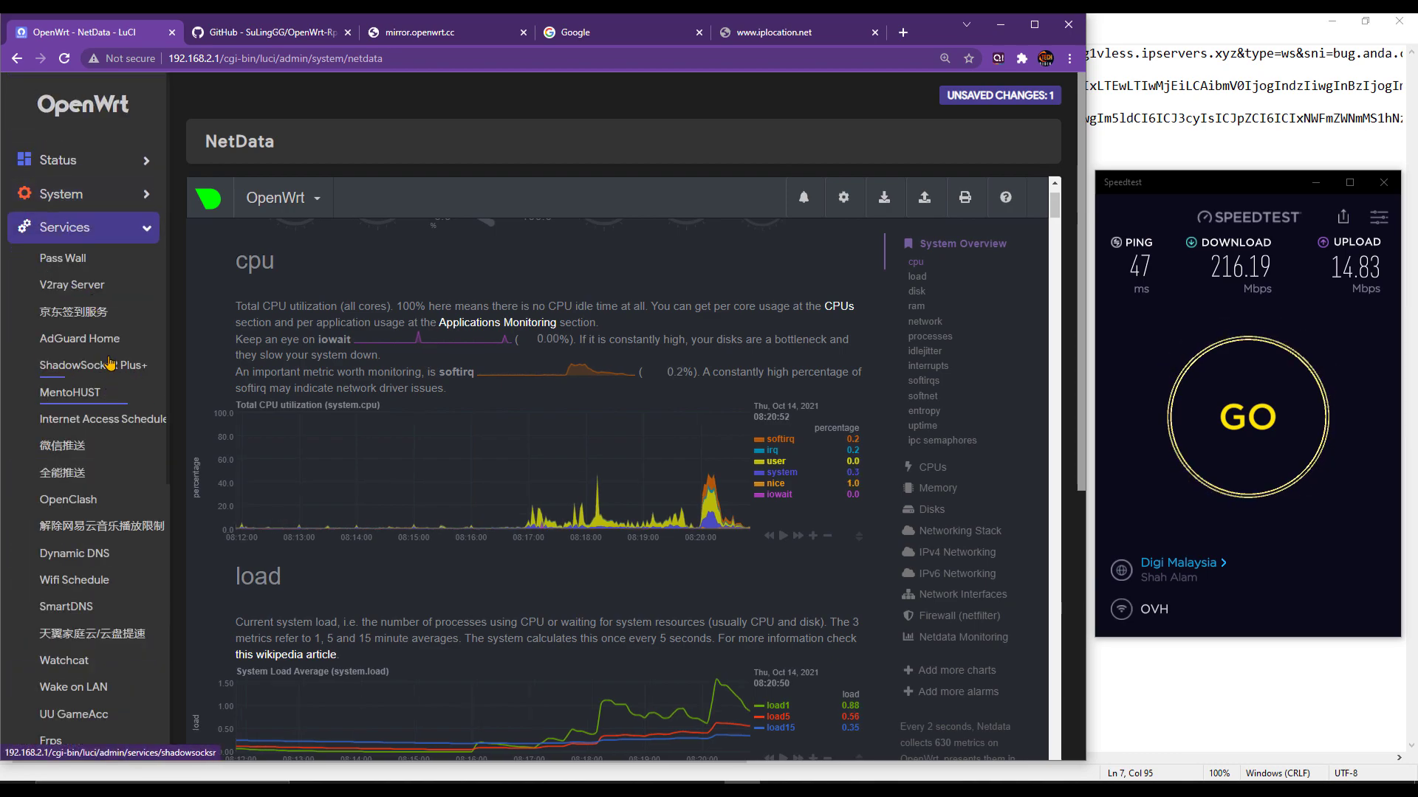
left_click(111, 367)
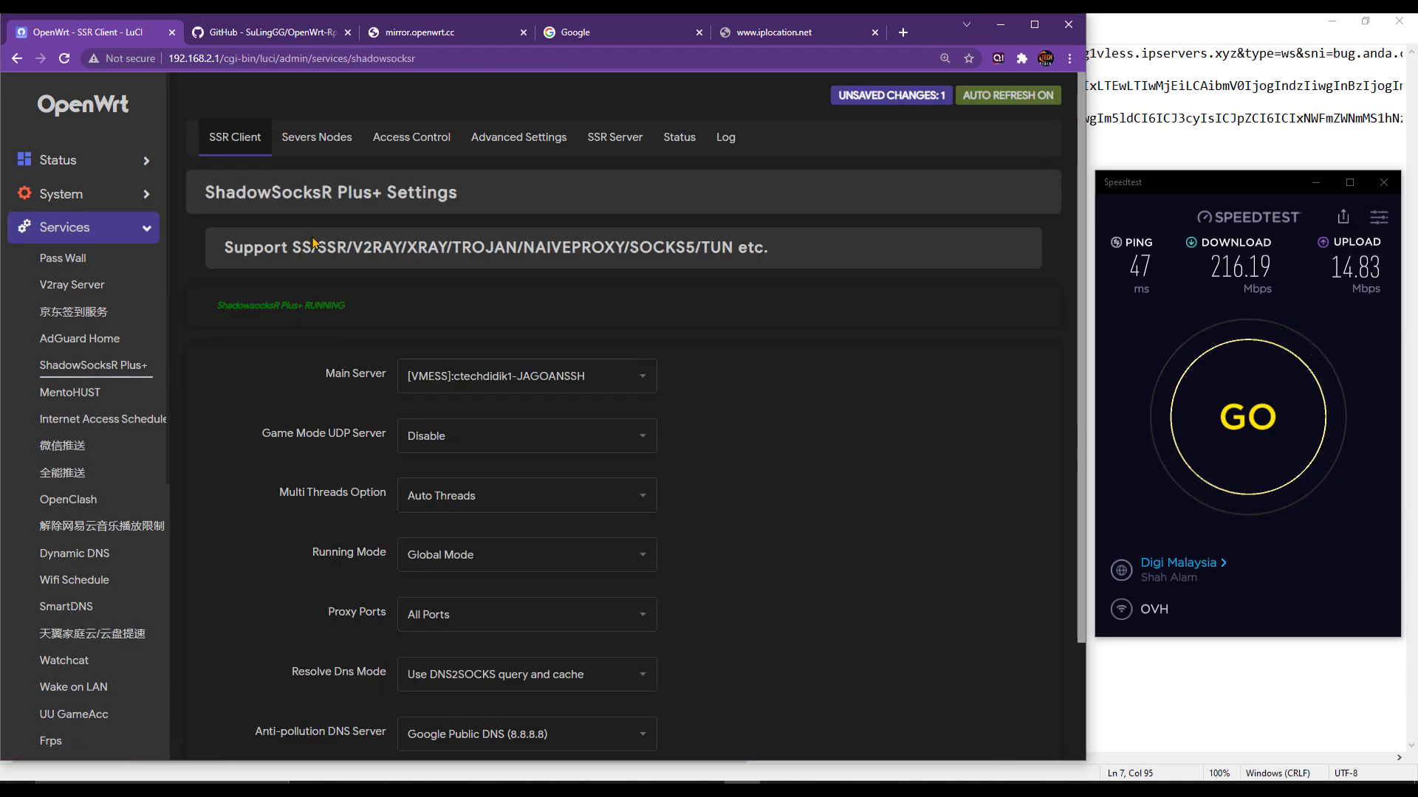
left_click(316, 138)
left_click(1034, 26)
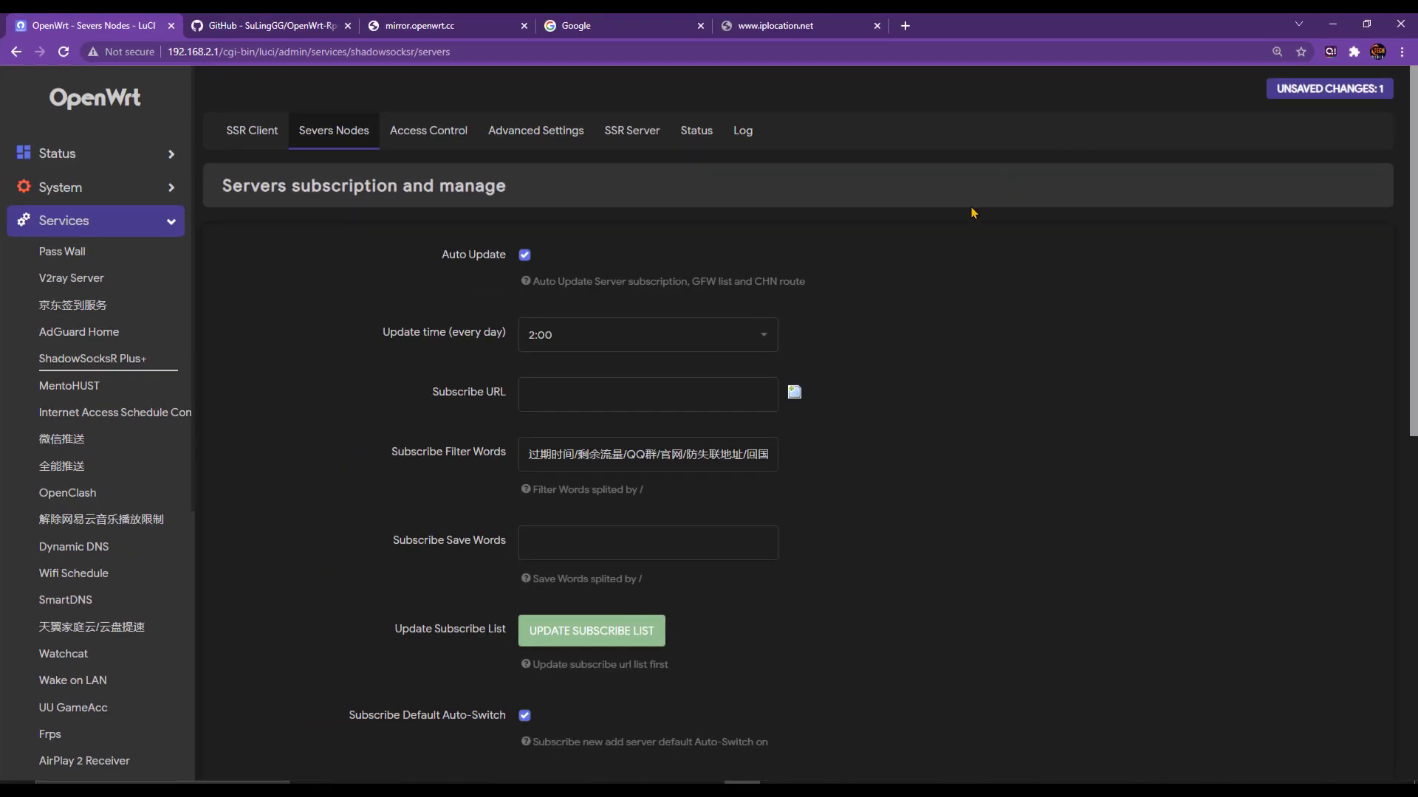
scroll(749, 517, "down", 8)
scroll(750, 598, "down", 1)
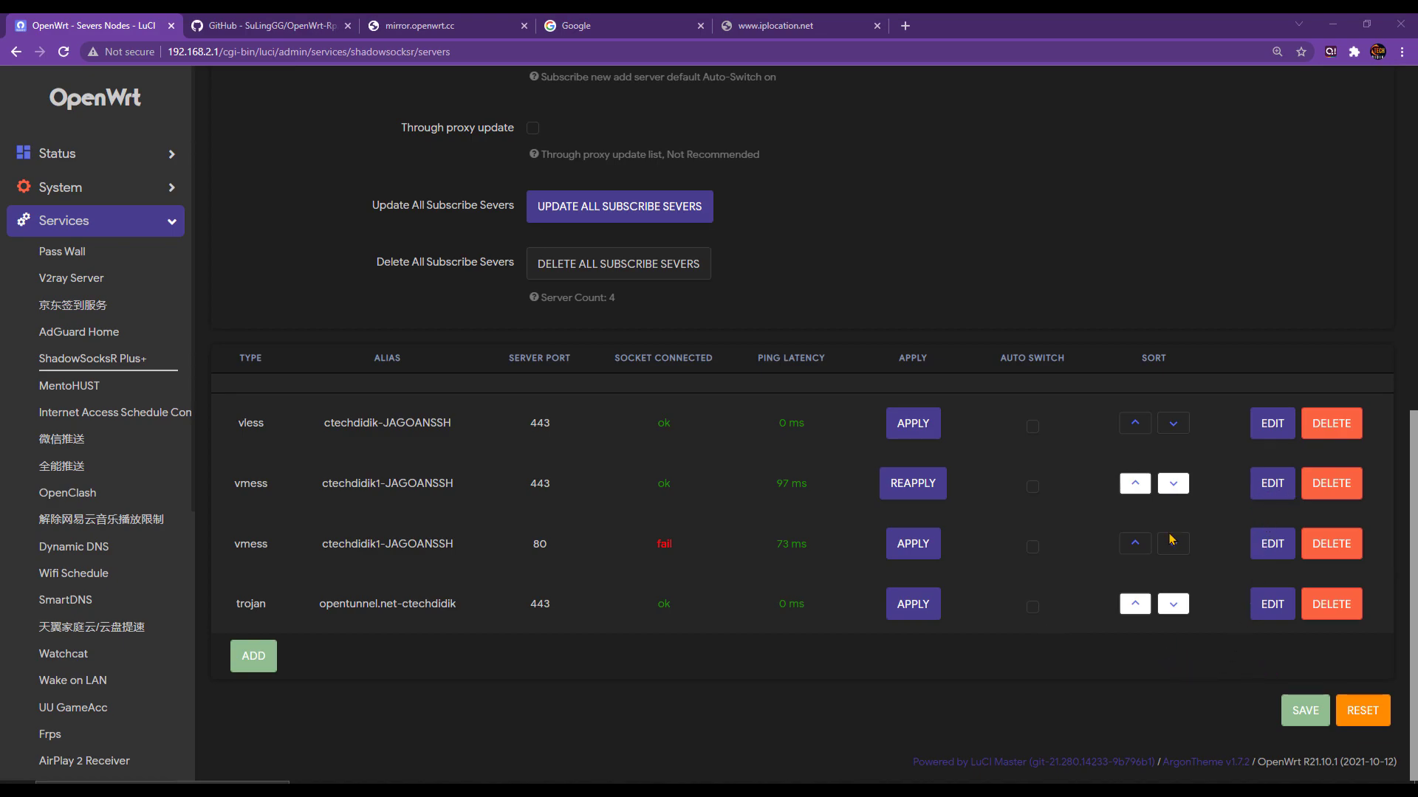
- Return to the SSR Client settings and look over the current server and DNS options
scroll(1125, 549, "up", 10)
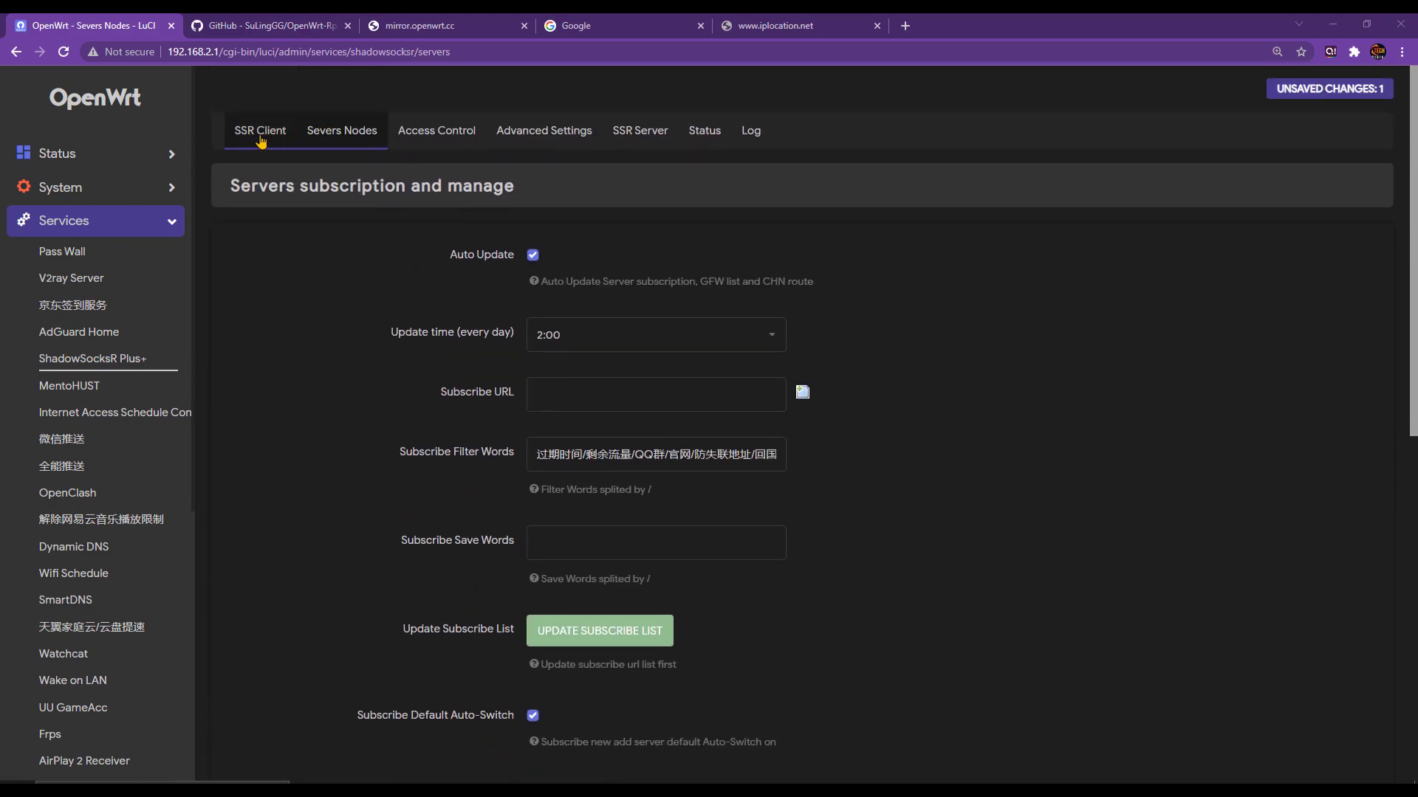
left_click(279, 140)
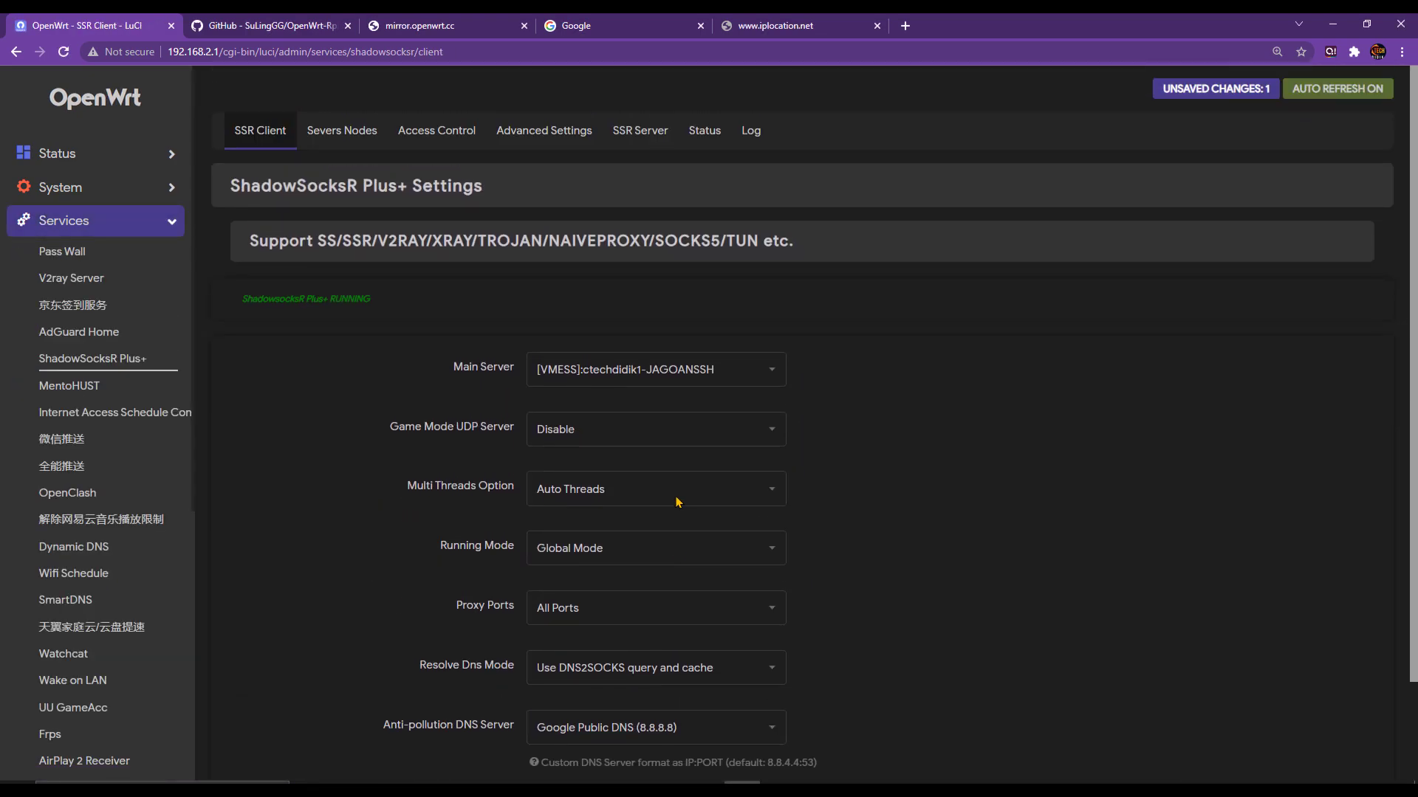
scroll(679, 518, "down", 3)
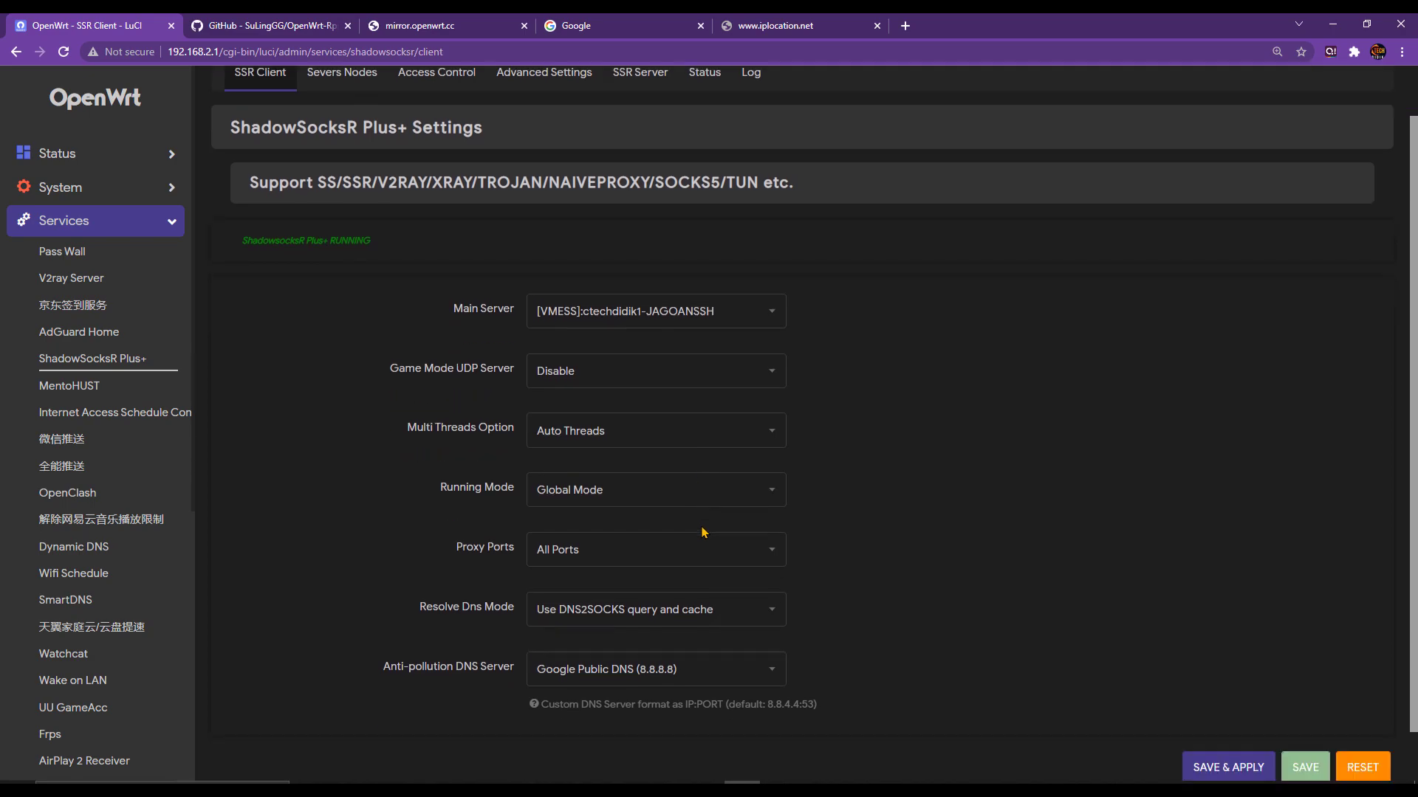